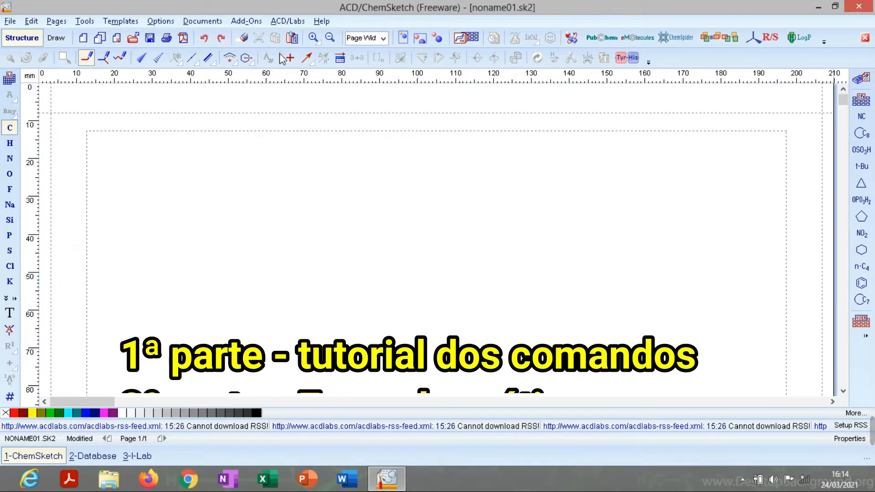
Place two reaction plus signs about 21 mm apart, side by side near the top of the page
click(291, 58)
click(254, 185)
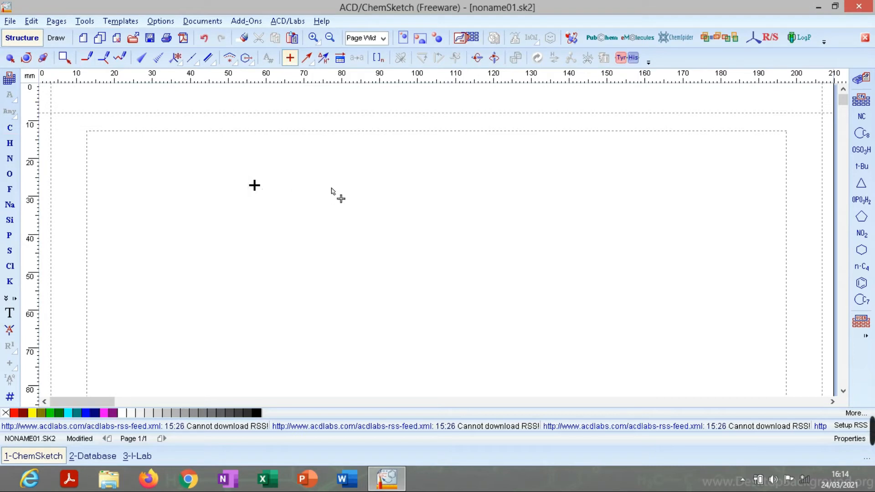
click(333, 184)
Draw a horizontal reaction arrow below the plus signs and resize it to about 28 mm long
click(309, 64)
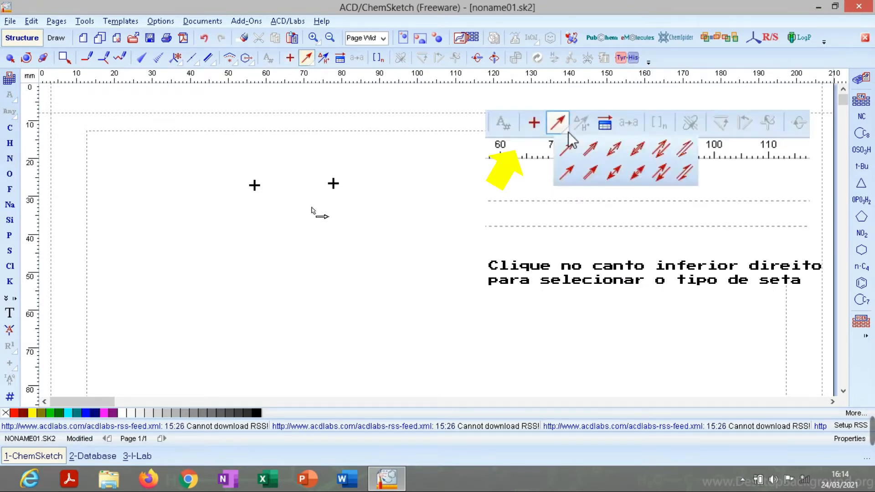
click(10, 59)
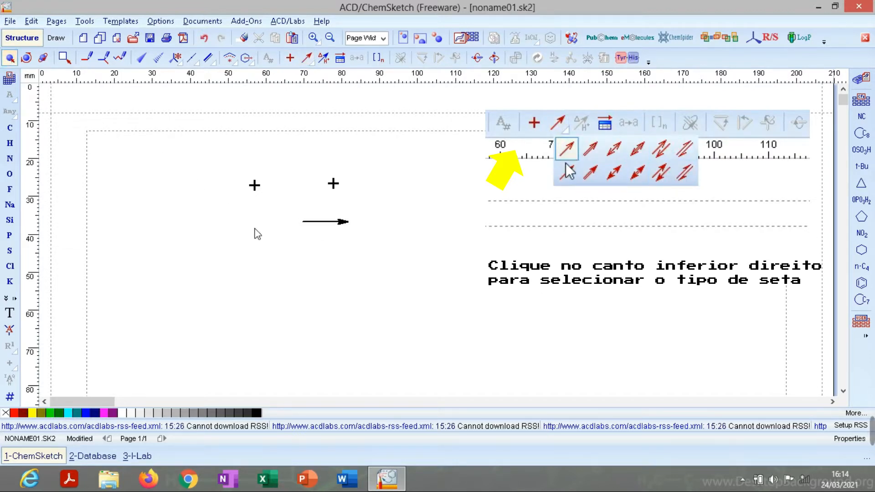
click(302, 223)
drag(299, 222, 221, 222)
drag(352, 222, 330, 222)
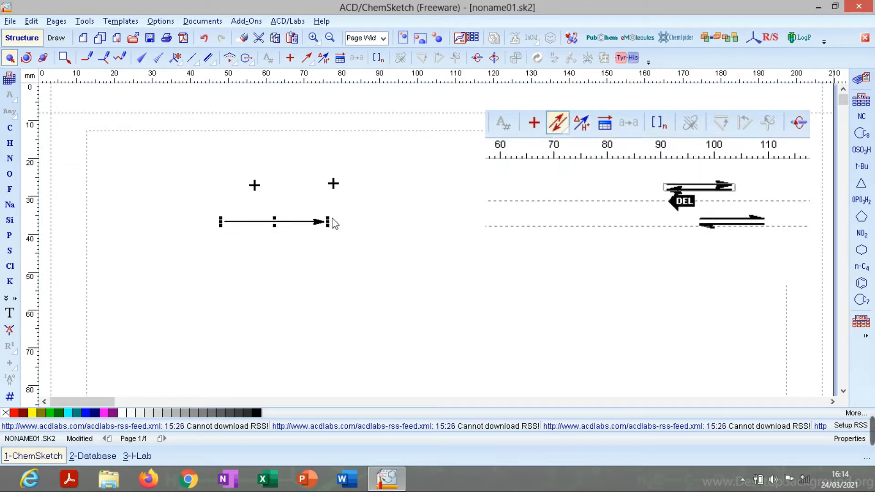
Open the arrow's line properties and apply a dashed line style to it
double_click(293, 223)
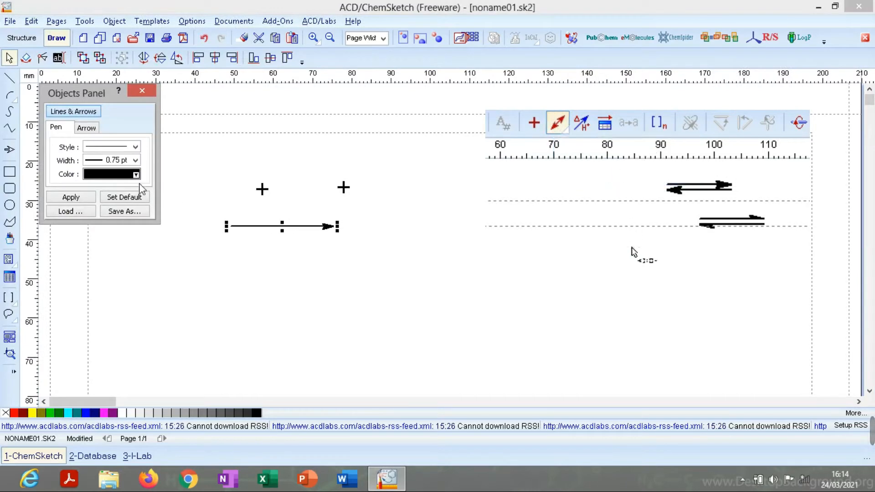
drag(94, 96, 125, 116)
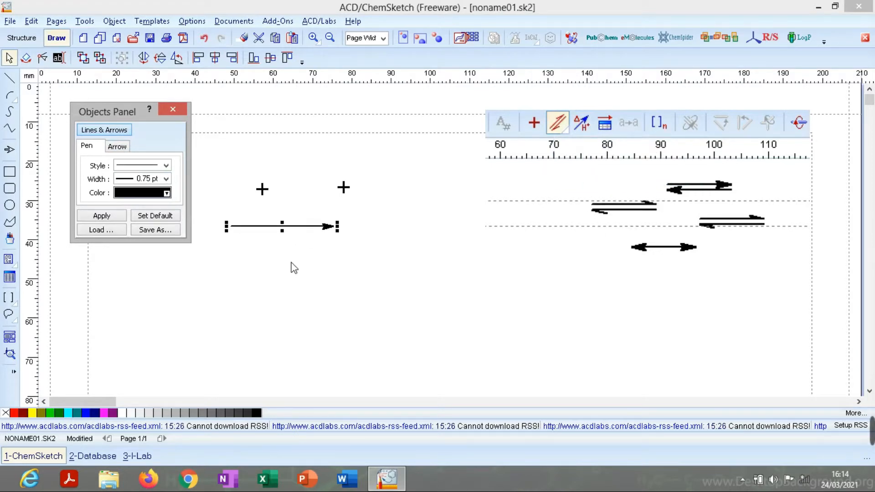
click(165, 166)
click(160, 205)
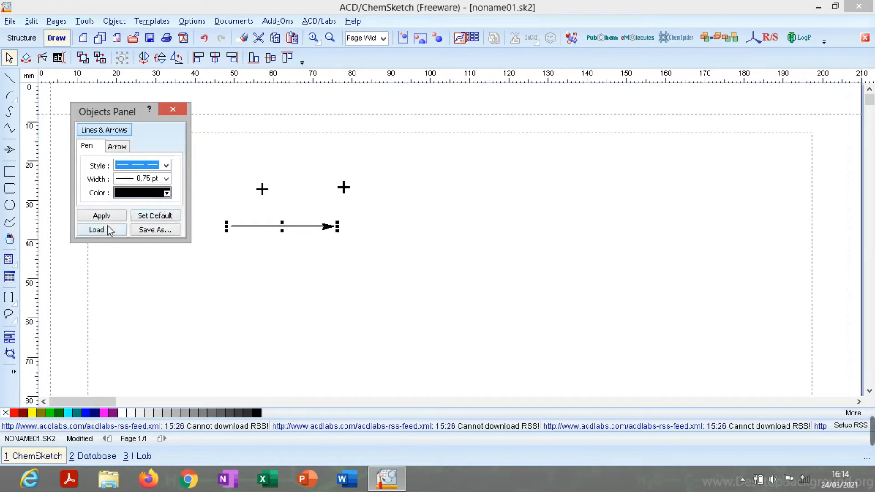
click(113, 216)
Set the arrow's line style to solid and its line width to 1.75 pt, and apply the changes
click(166, 165)
click(158, 190)
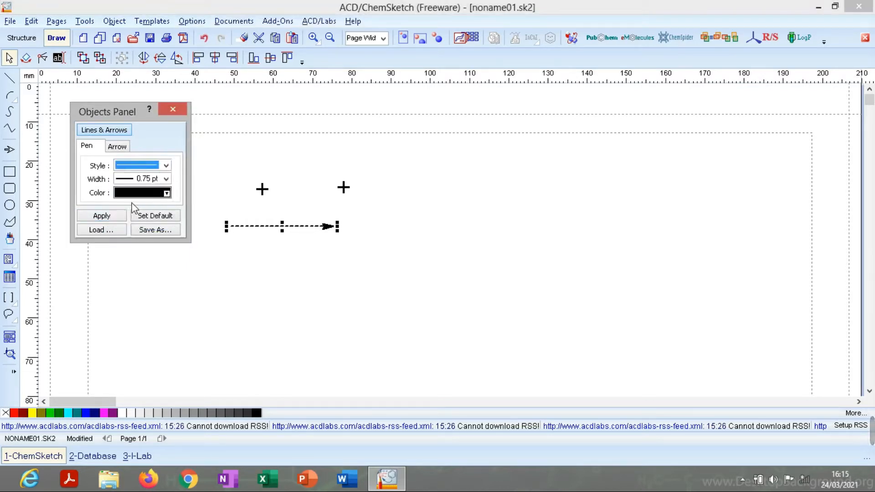
click(166, 179)
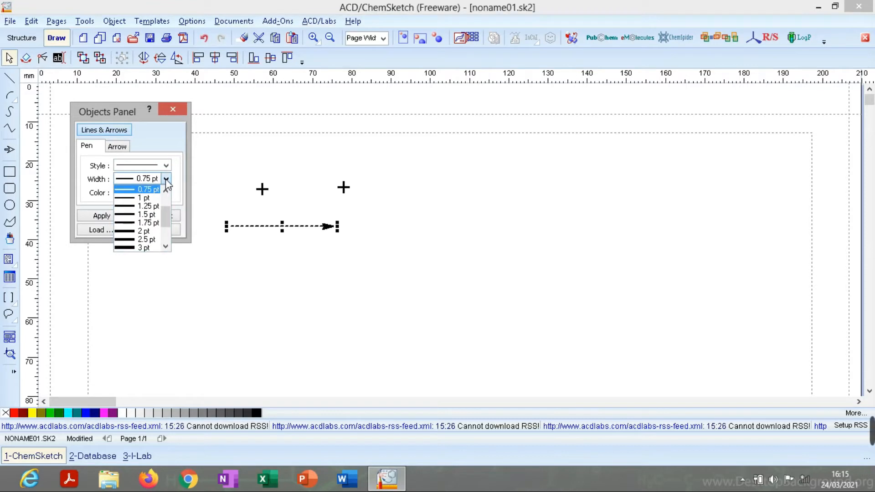
click(145, 223)
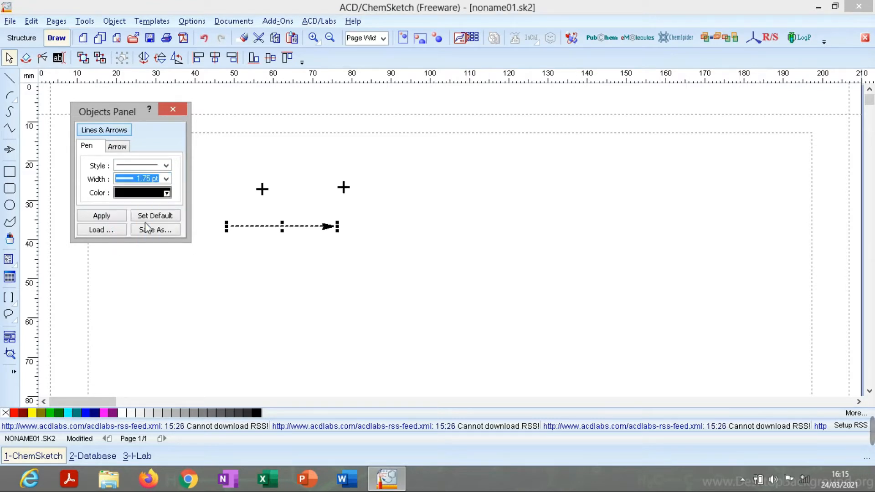
click(102, 216)
Apply a red line color to the arrow
click(166, 194)
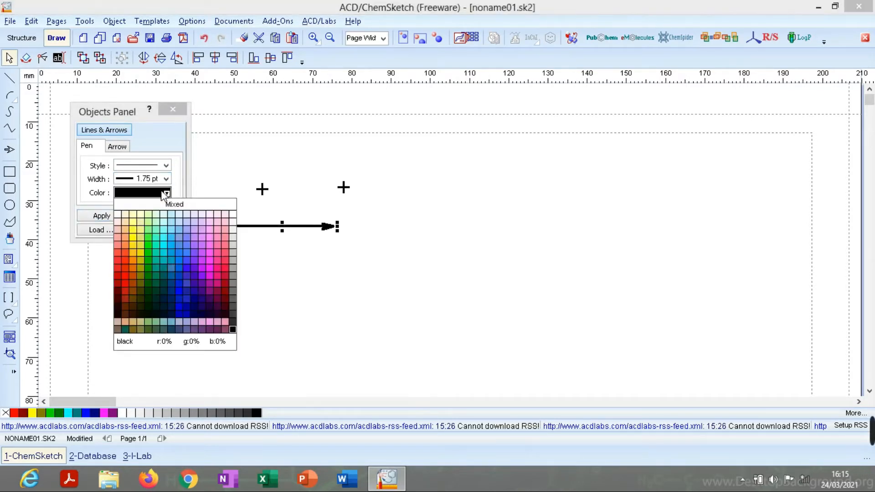
click(127, 280)
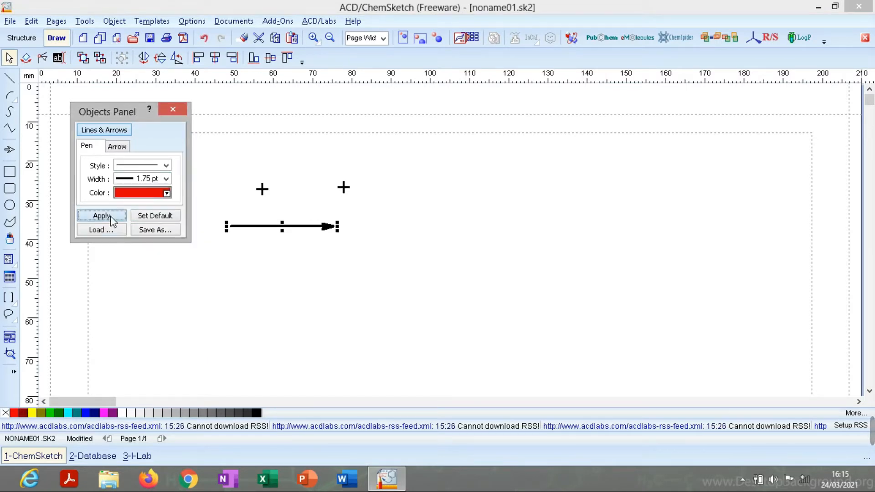
click(111, 217)
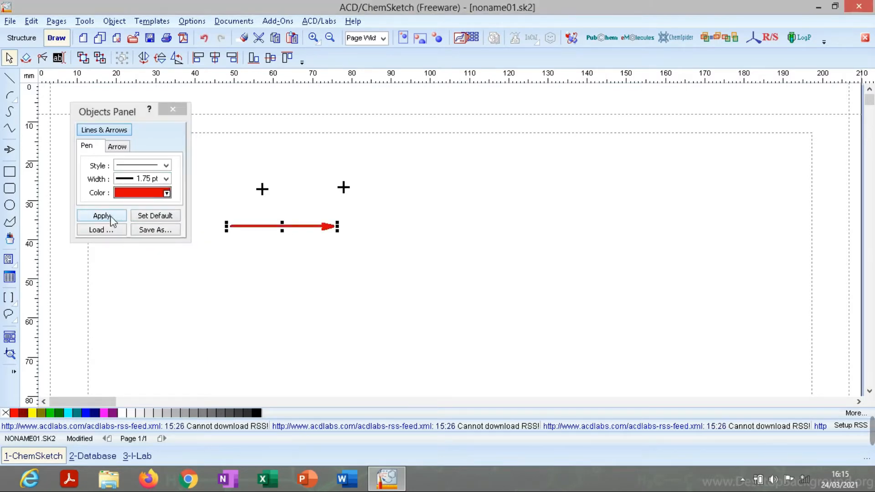
Change the arrowhead at the arrow's right end to a filled upper half-arrowhead and apply it
click(120, 147)
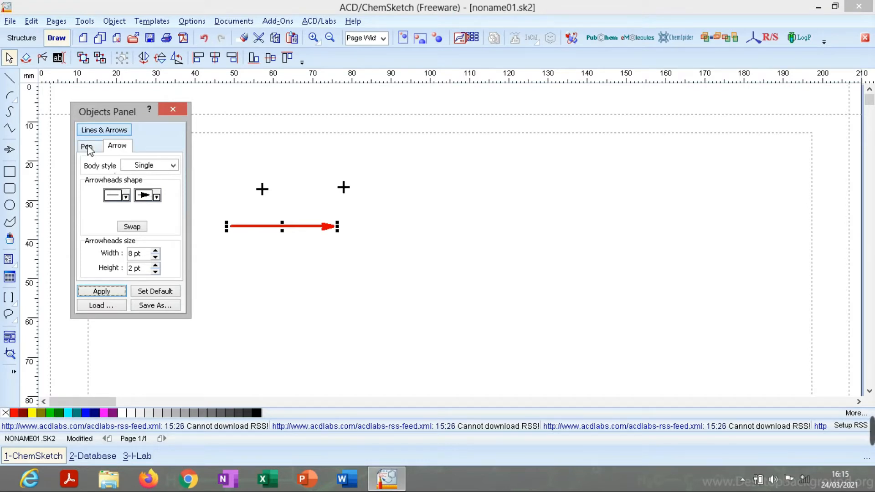
click(157, 197)
click(153, 250)
click(156, 196)
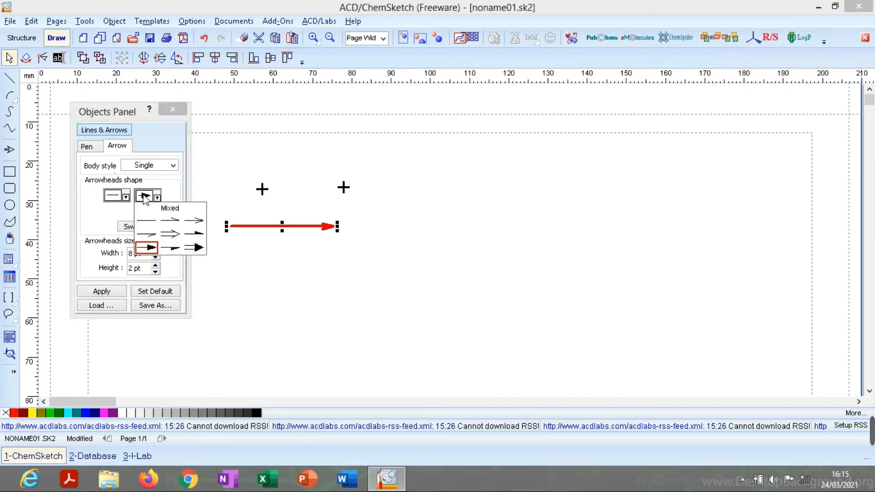
click(194, 234)
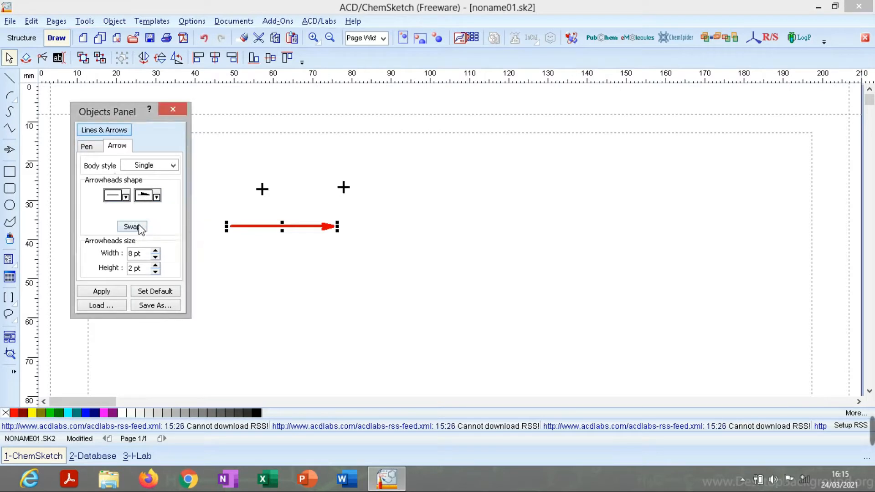
click(115, 293)
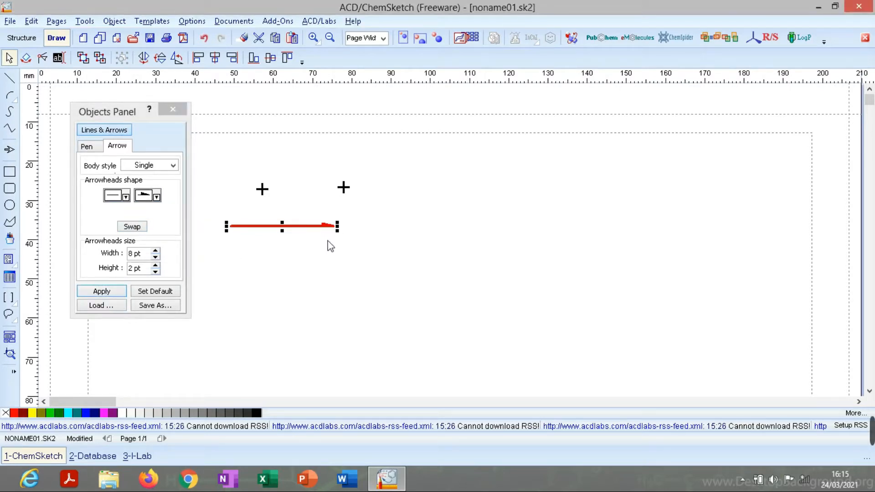
Add a full filled arrowhead to the arrow's left end and apply it
click(126, 197)
click(121, 250)
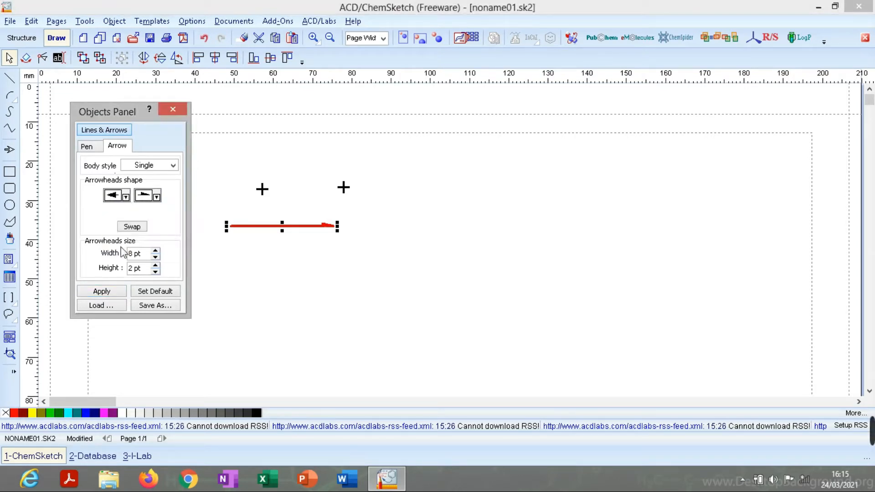
click(110, 295)
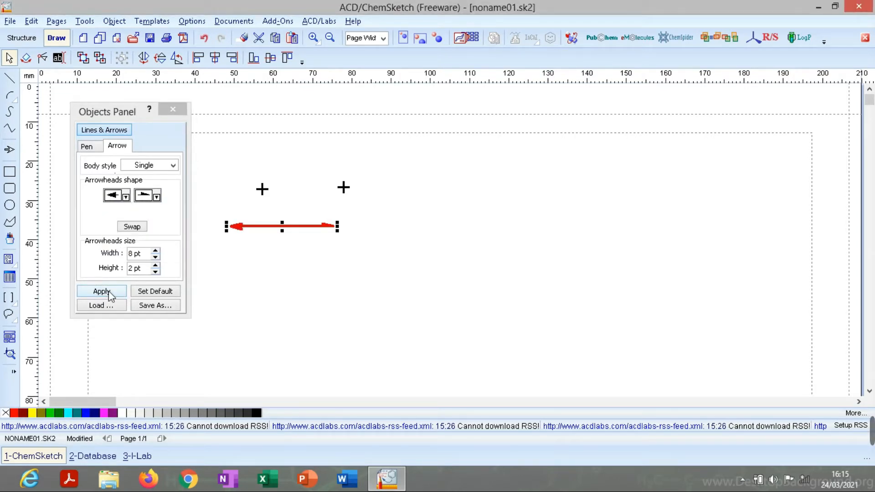
Remove the arrowheads from both ends of the arrow, leaving a plain line
click(126, 197)
click(121, 226)
click(152, 201)
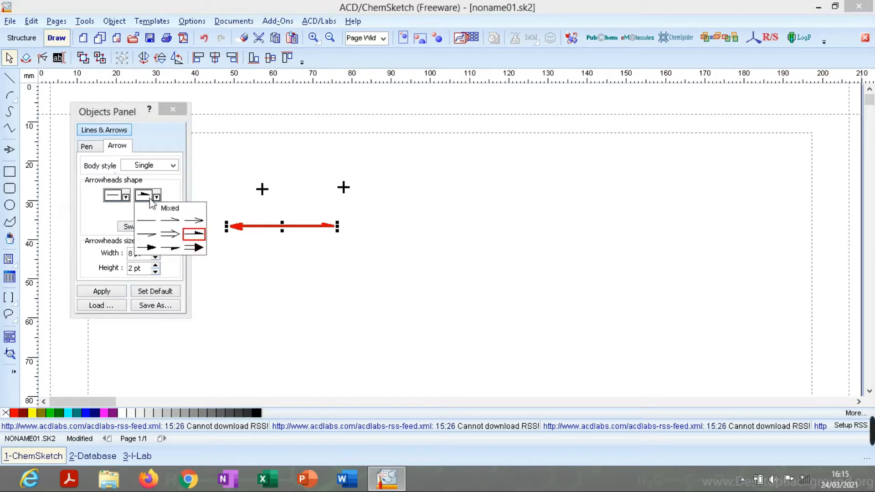
click(152, 226)
click(116, 291)
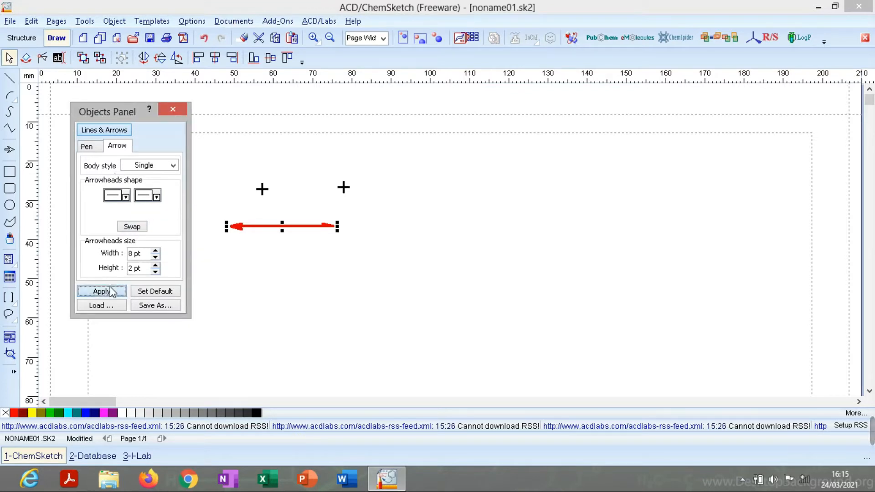
Put a full filled arrowhead on the line's right end and swap the ends to reverse the arrow's direction
click(157, 197)
click(149, 249)
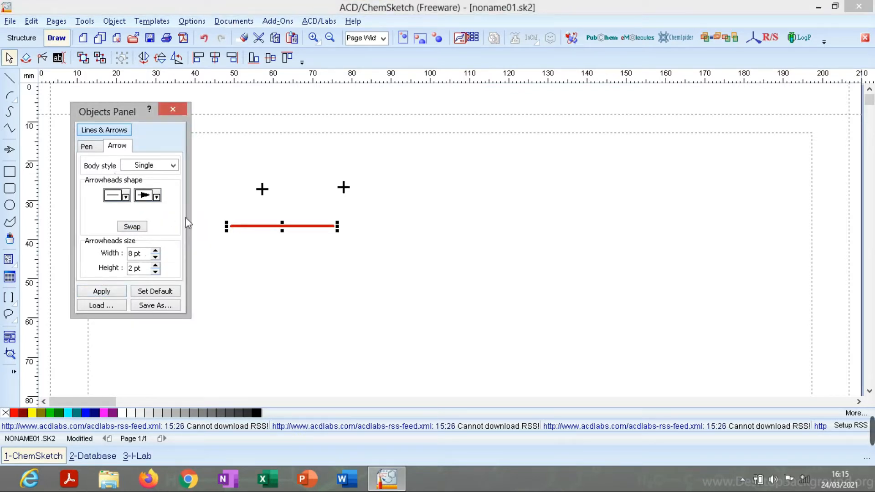
click(115, 295)
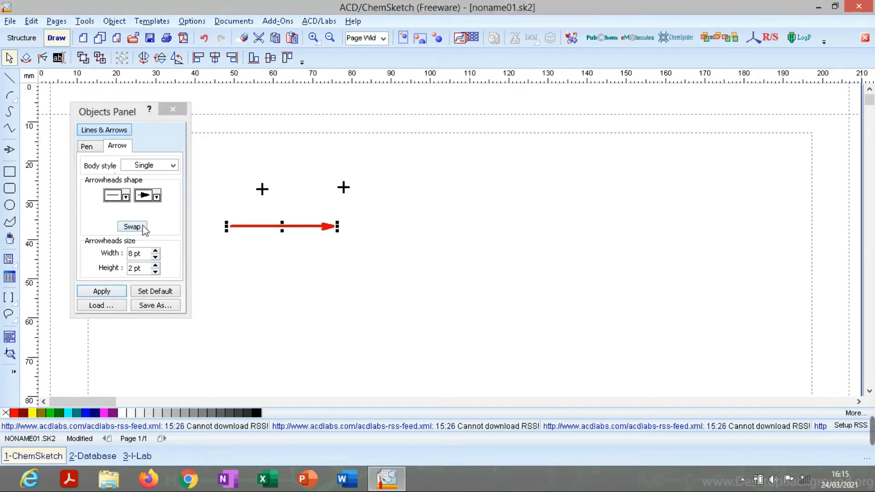
click(127, 227)
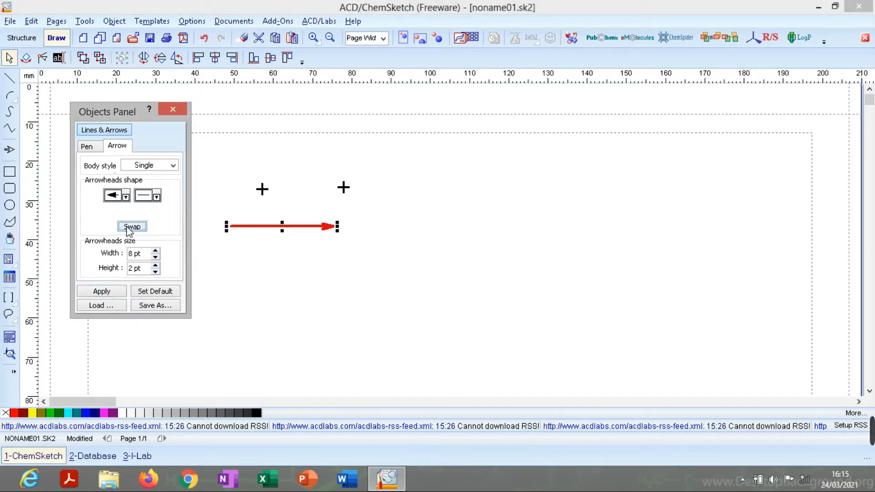
click(103, 294)
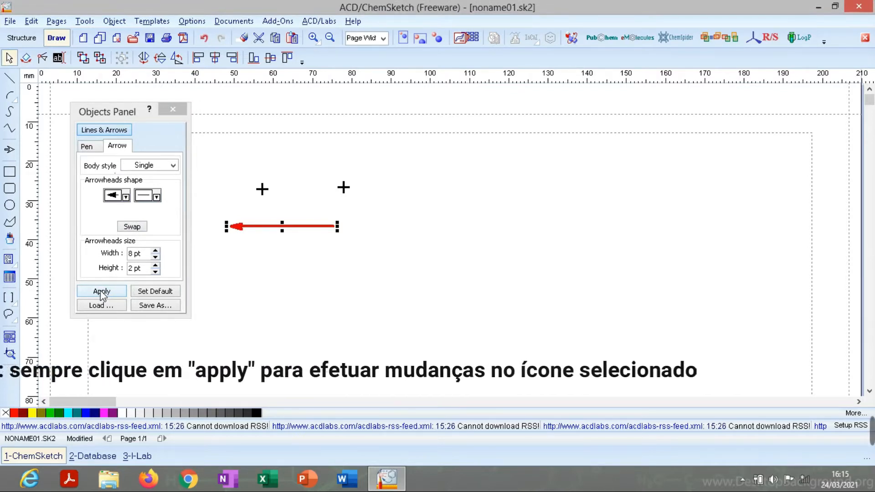
Change the red arrow's line color to a near-black shade
click(86, 146)
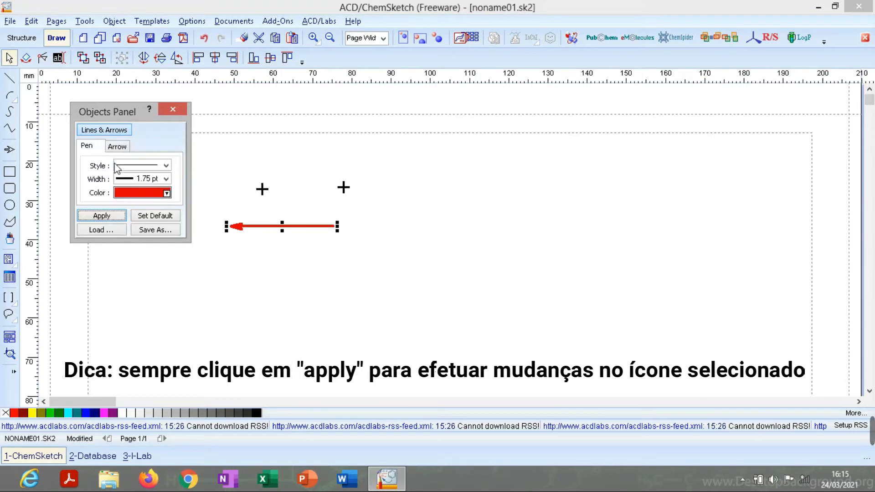
click(166, 193)
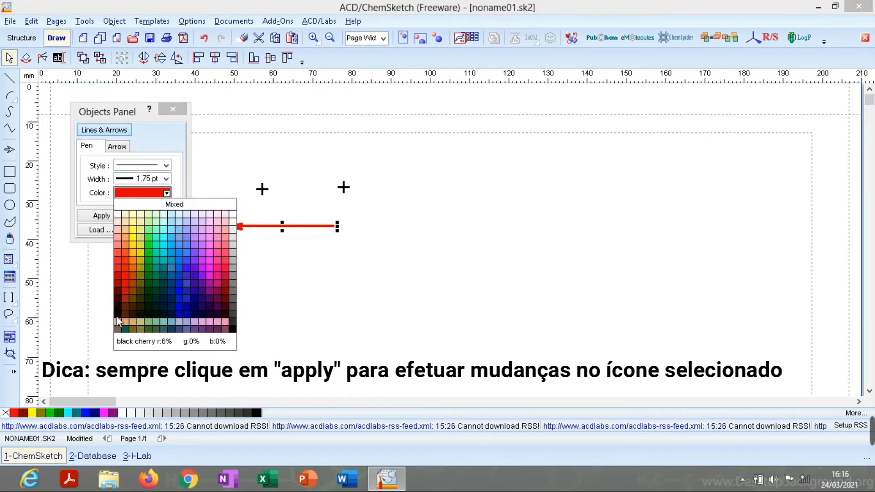
click(117, 147)
Set the arrowhead width to 6 pt and apply it to the arrow
click(117, 146)
click(156, 257)
click(156, 258)
click(101, 291)
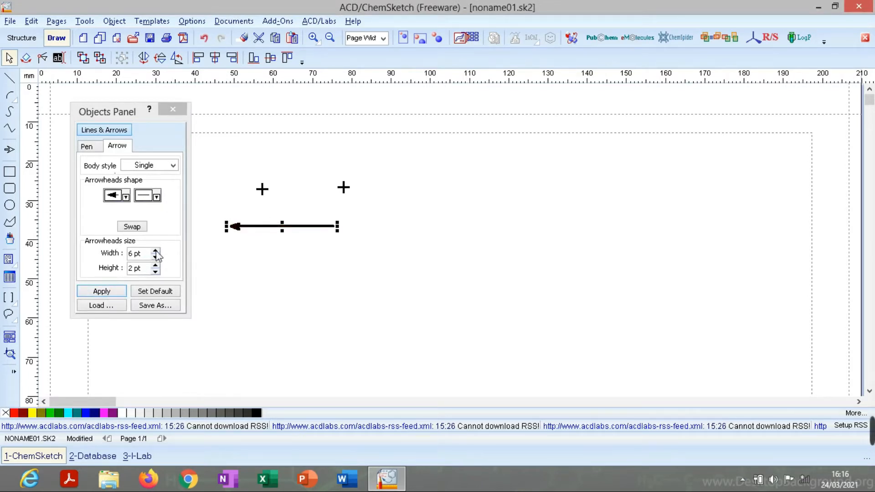
Set the arrowhead width to 9 pt and its height to 6 pt, applying both to the arrow
click(156, 251)
click(155, 251)
click(155, 252)
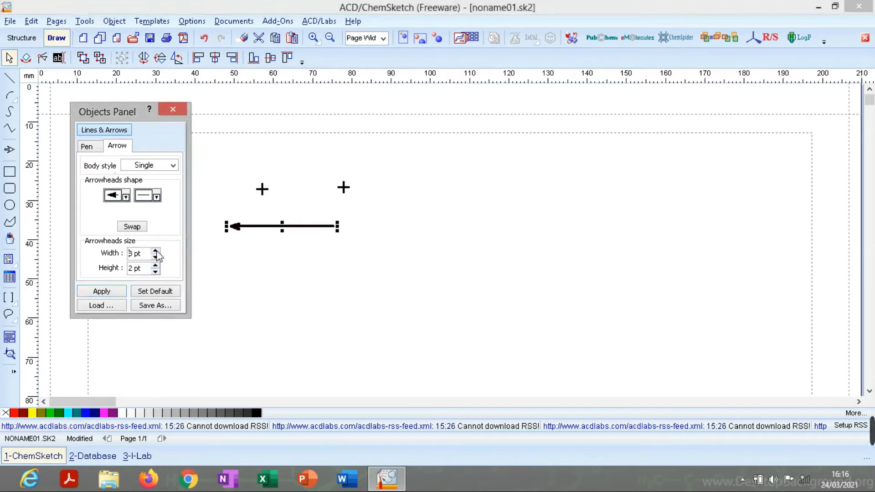
click(111, 295)
click(155, 265)
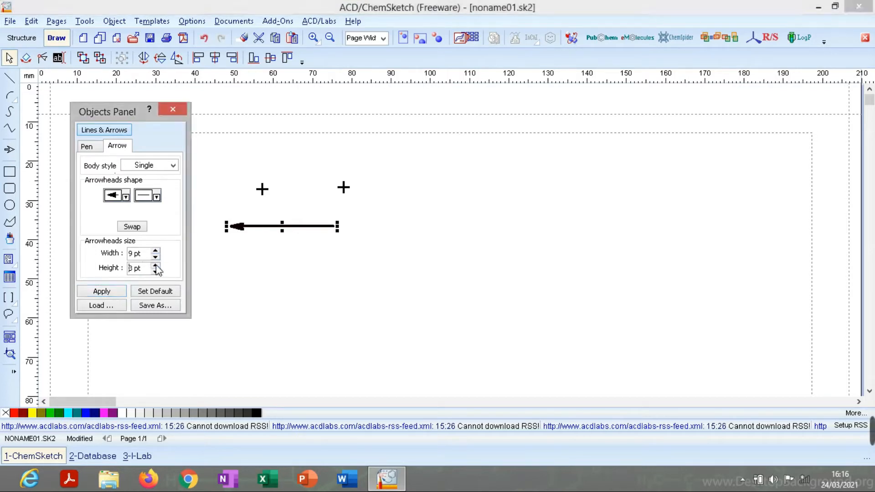
click(155, 266)
click(104, 292)
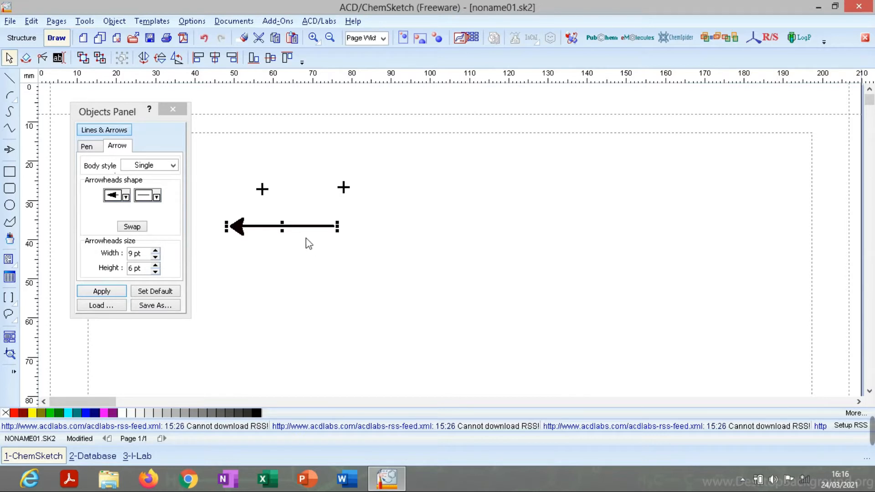
Move the arrow slightly lower, close its properties, and delete the arrow and both plus signs from the page
drag(308, 228, 307, 242)
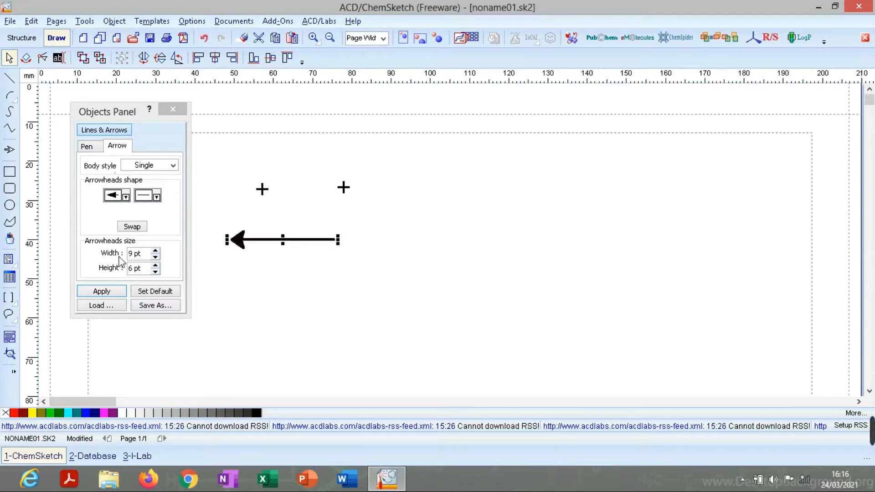
click(172, 108)
drag(204, 143, 390, 264)
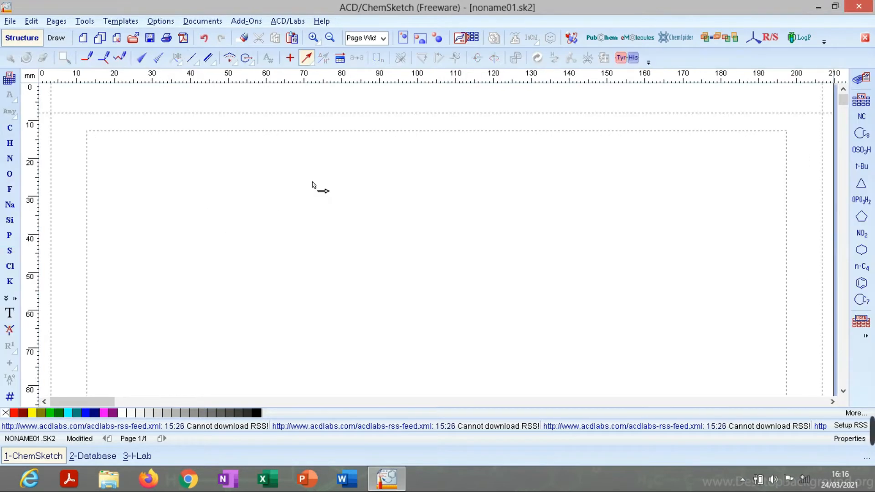
Draw a horizontal reaction arrow about 12 mm long near the page's upper edge and enter H₃O⁺ as the condition above it
drag(313, 181, 359, 181)
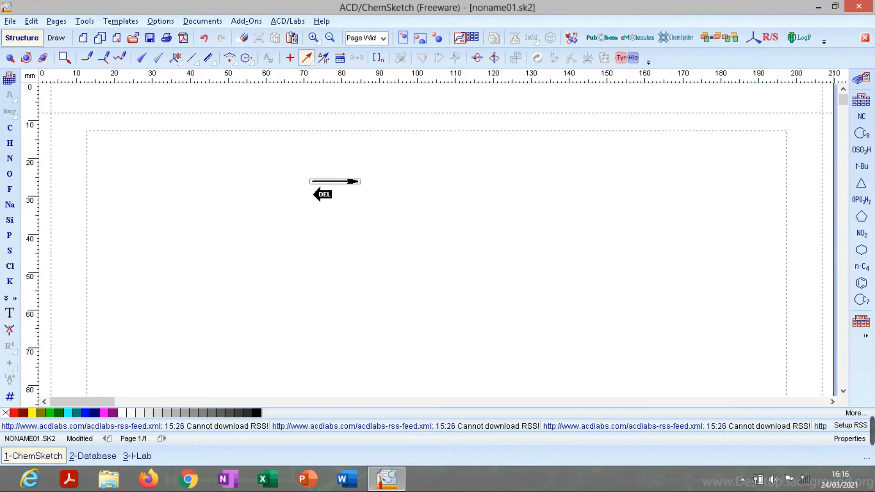
click(325, 59)
click(348, 181)
click(442, 216)
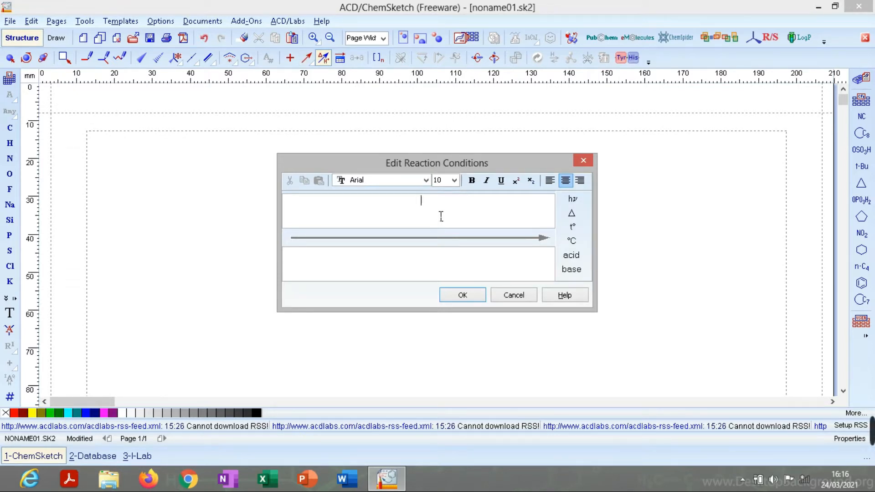
text(H3)
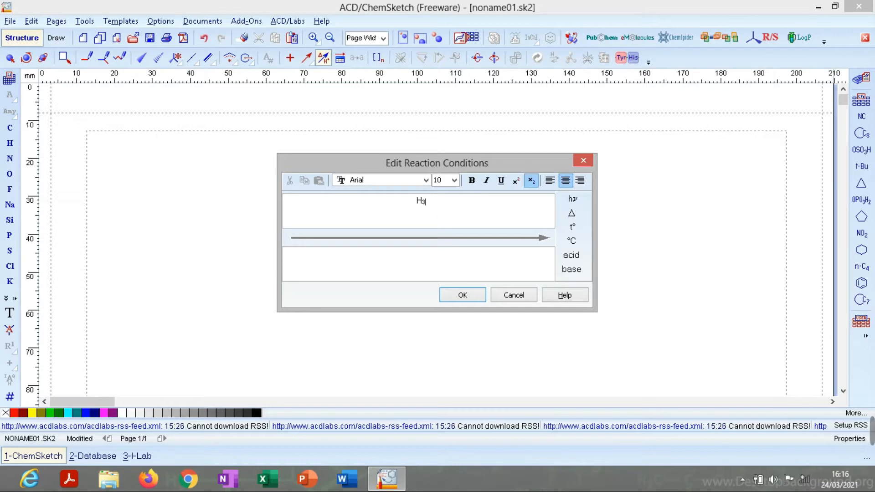
text(O+)
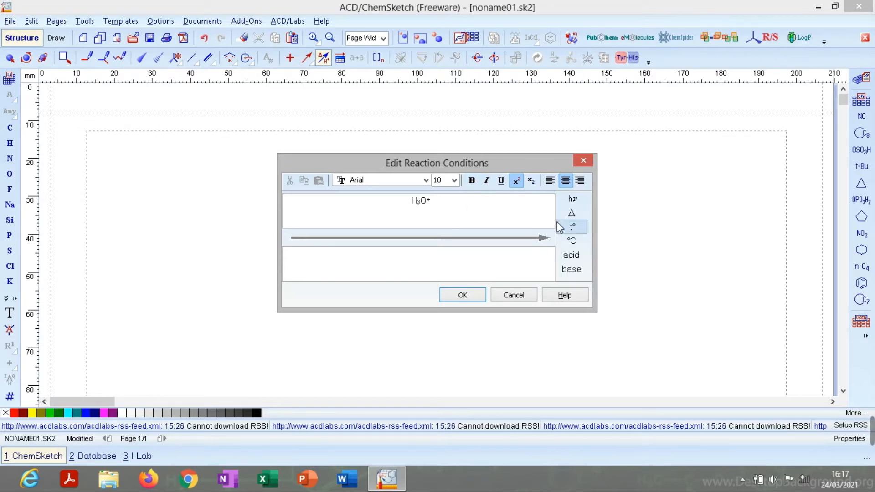
Enter only the heat symbol Δ as the condition below the arrow and confirm the reaction conditions
click(452, 274)
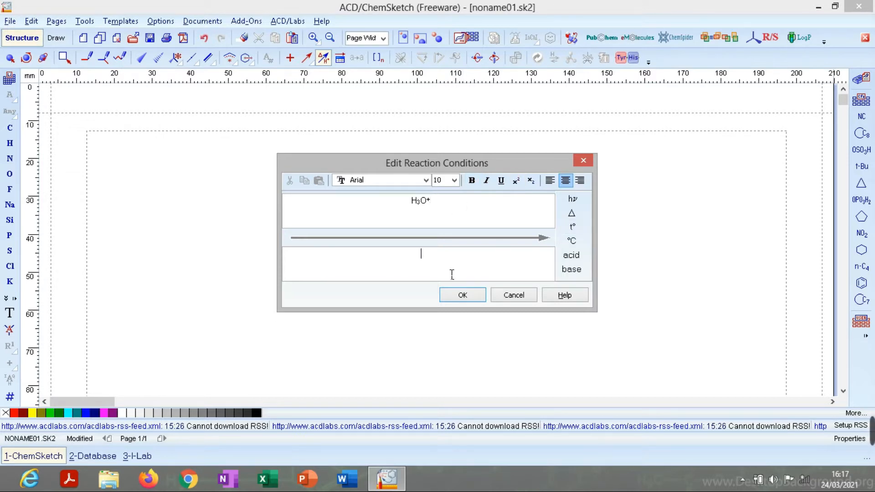
click(573, 210)
click(577, 244)
double_click(427, 261)
key(Delete)
click(571, 213)
click(461, 296)
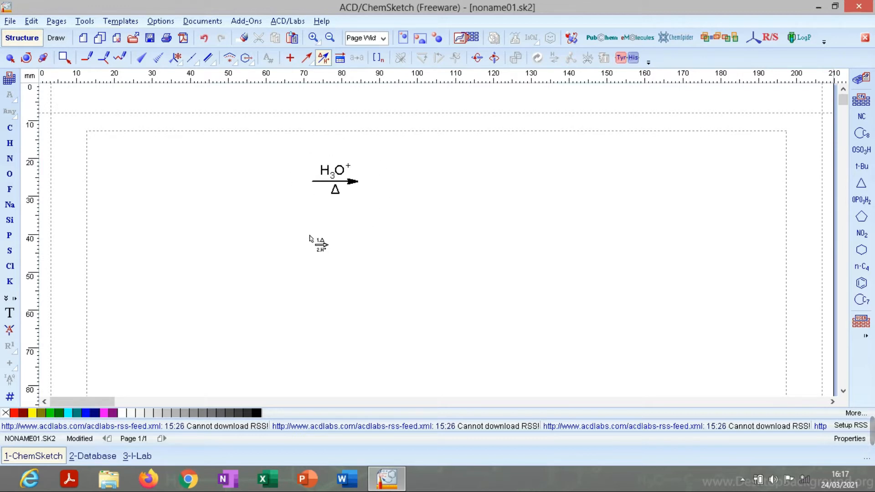
Remove the H₃O⁺ and Δ conditions from the reaction arrow and confirm the change
double_click(342, 176)
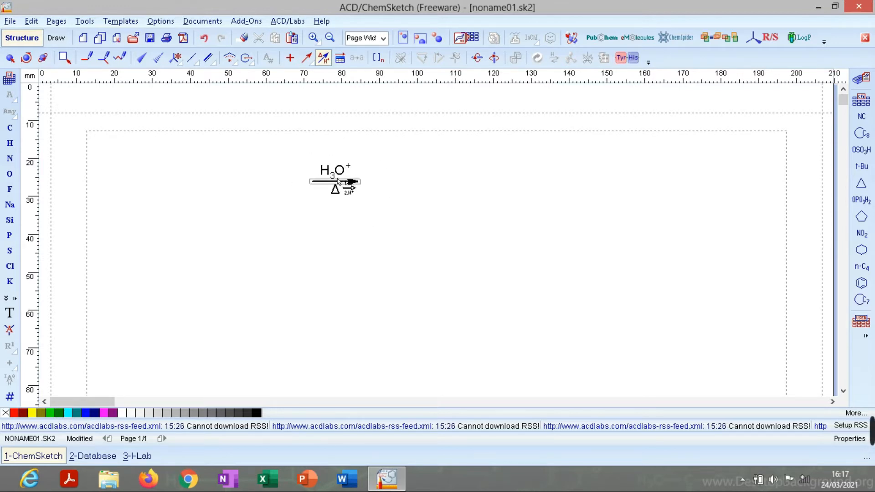
drag(432, 200, 409, 210)
key(Delete)
double_click(452, 255)
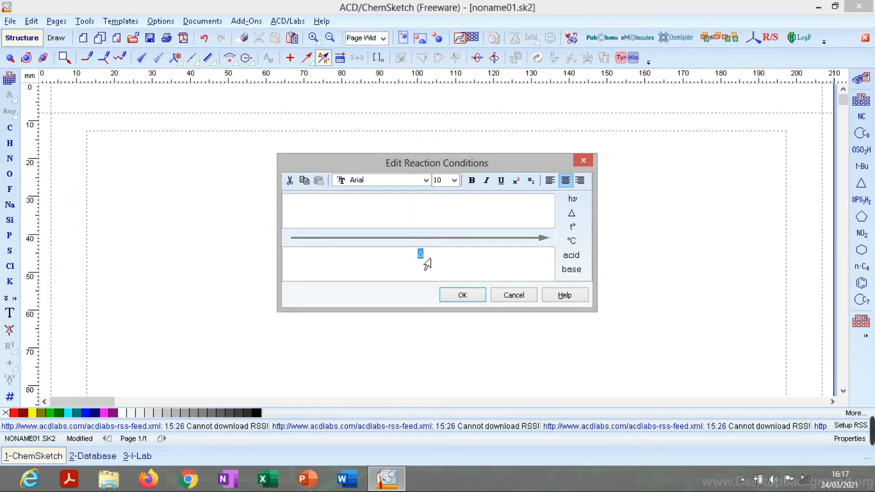
click(469, 298)
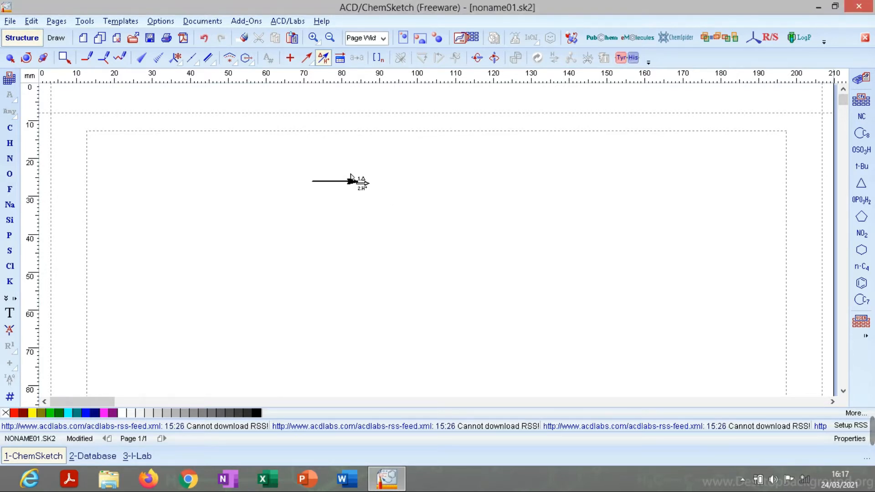
Draw a seven-carbon chain before the reaction arrow and add a methyl branch on its fourth carbon
click(340, 61)
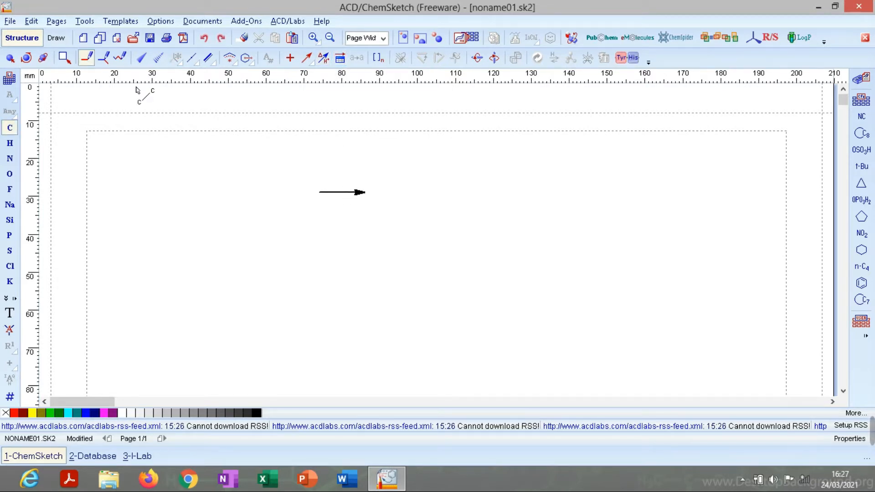
click(120, 58)
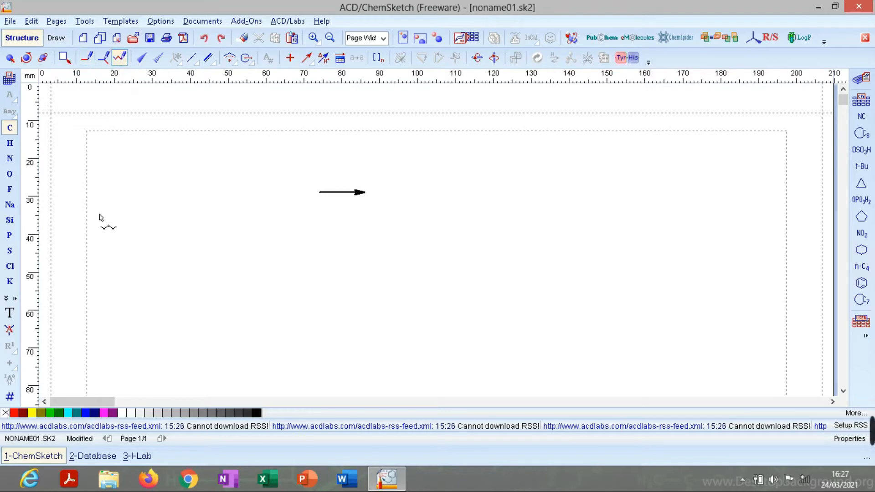
drag(109, 190, 225, 194)
click(10, 127)
click(185, 177)
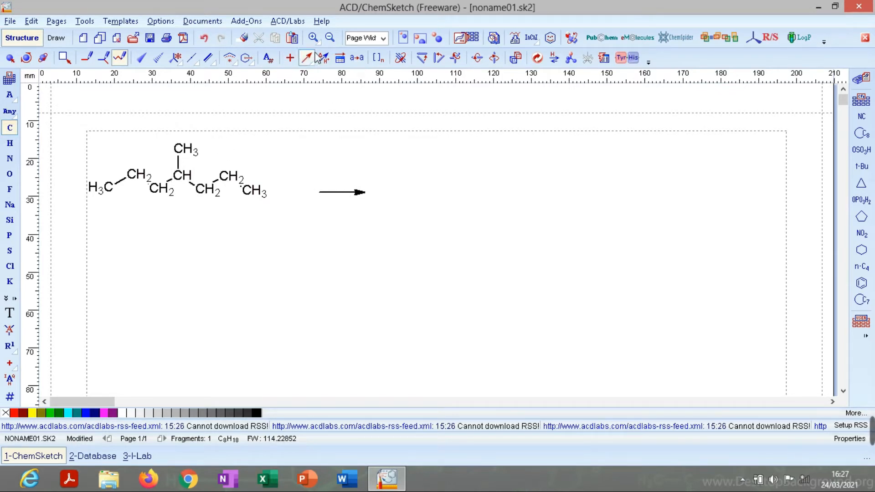
Enclose the central CH₂–CH(CH₃)–CH₂ section of the chain in square brackets as a multiple group
click(378, 59)
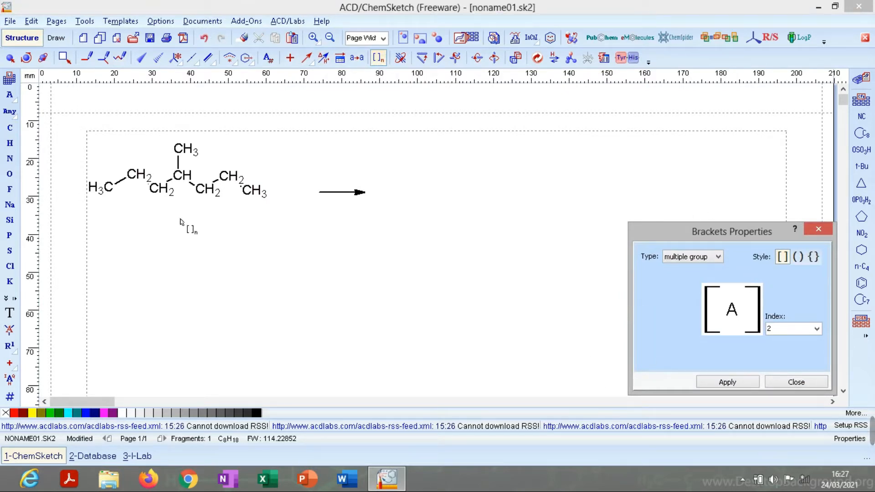
click(154, 189)
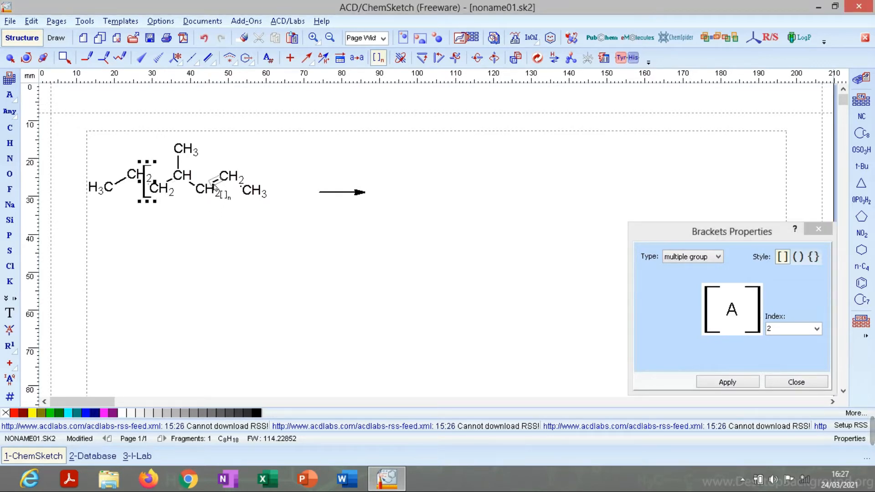
click(213, 188)
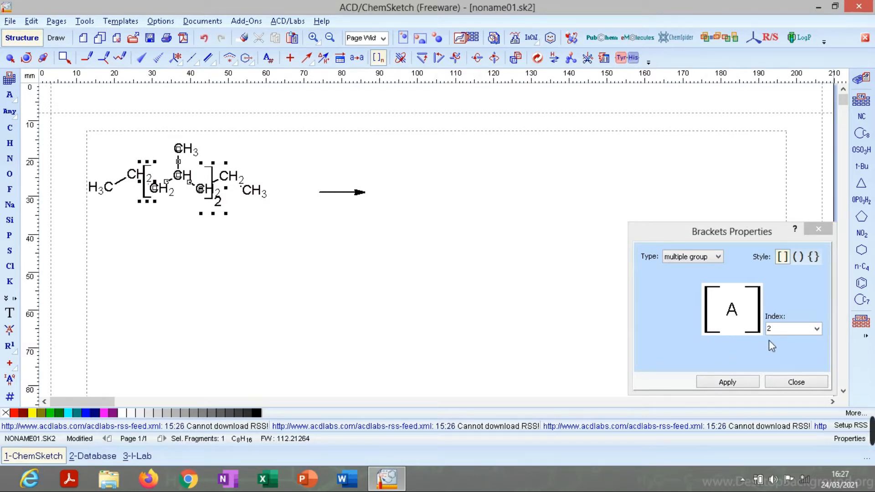
Set the bracket index to 7 and apply it, and repeat with an index of 10
click(788, 334)
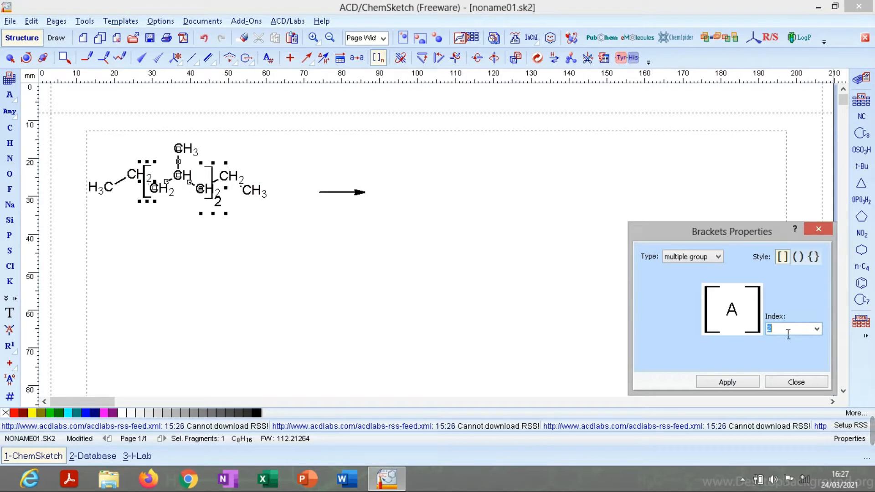
text(7)
click(734, 383)
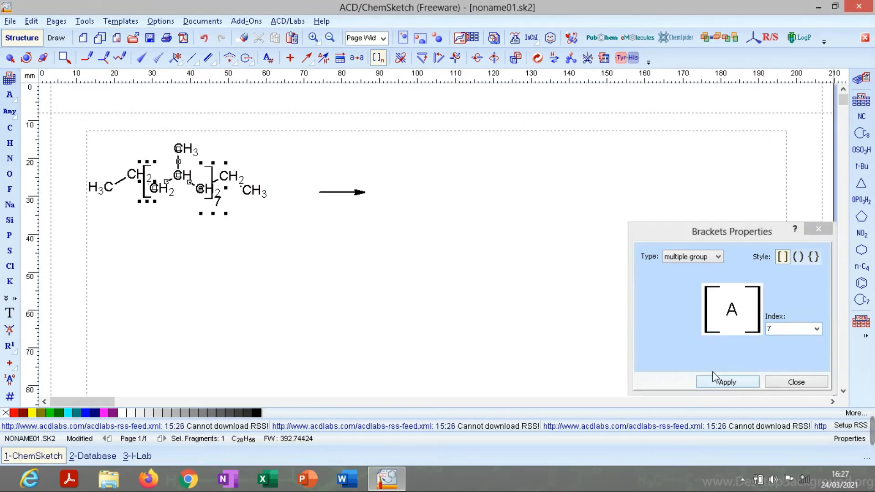
click(784, 333)
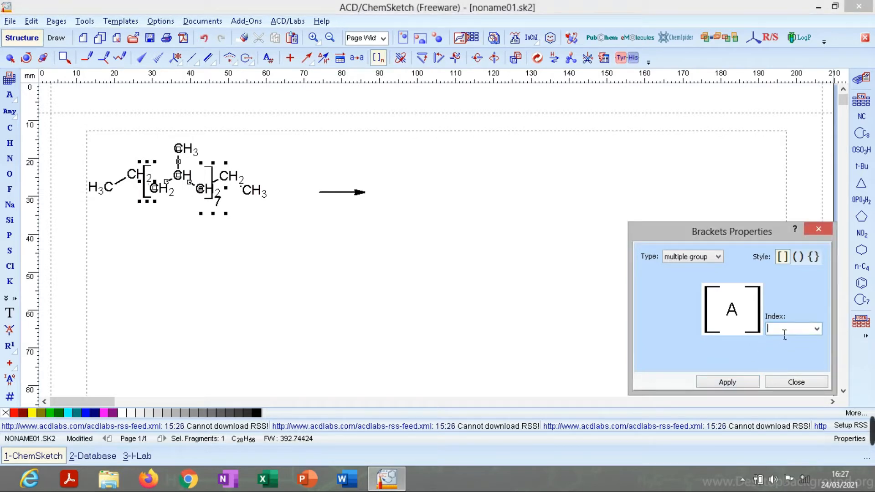
text(10)
click(731, 385)
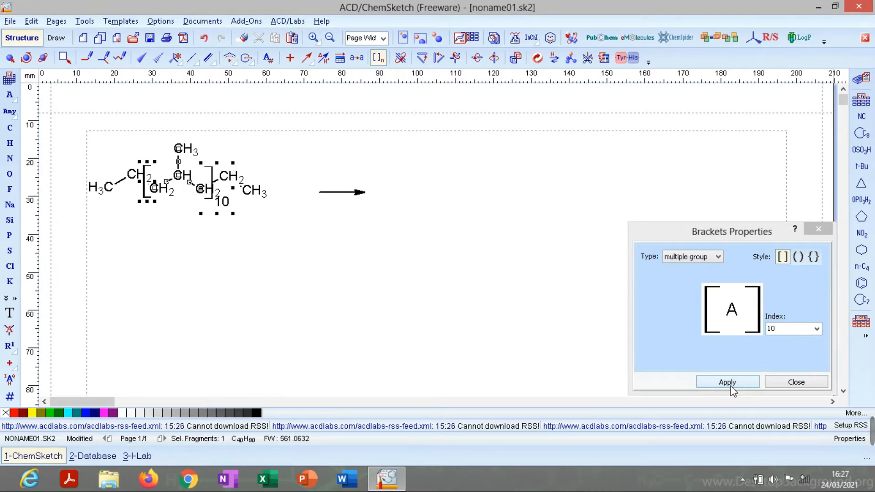
Close the bracket properties and delete the whole bracketed structure, keeping the arrow
click(819, 229)
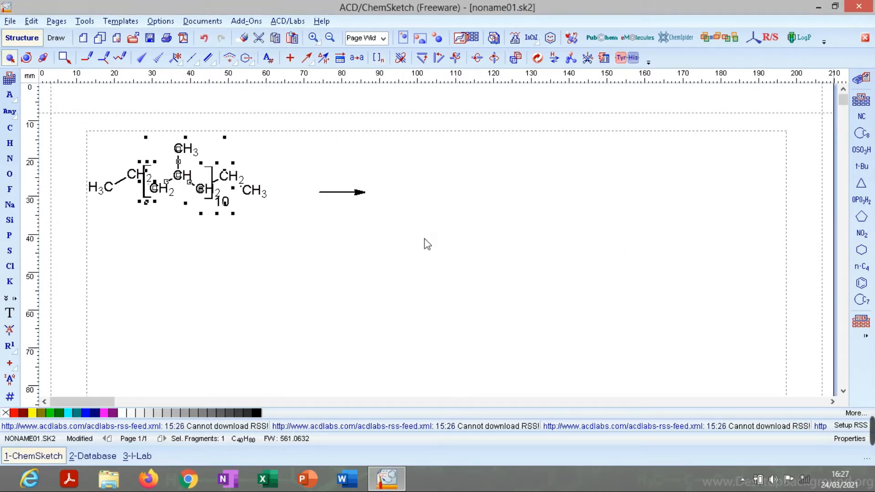
drag(274, 244, 49, 102)
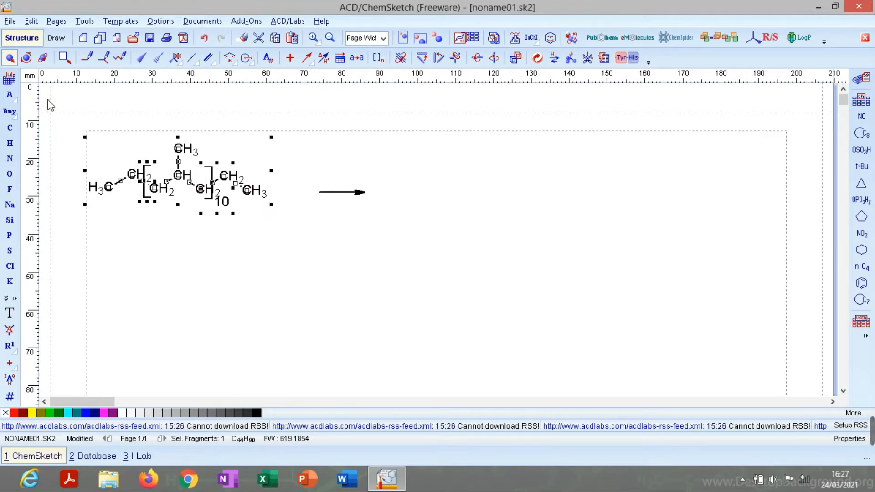
key(Delete)
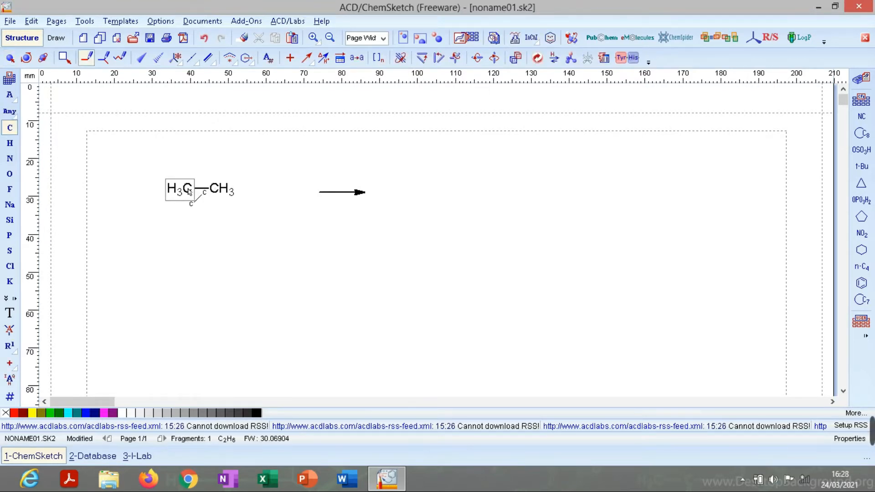
Extend the two-carbon structure into 2-methylbutane by adding two methyls to its left carbon and one to its right carbon
click(188, 190)
click(188, 190)
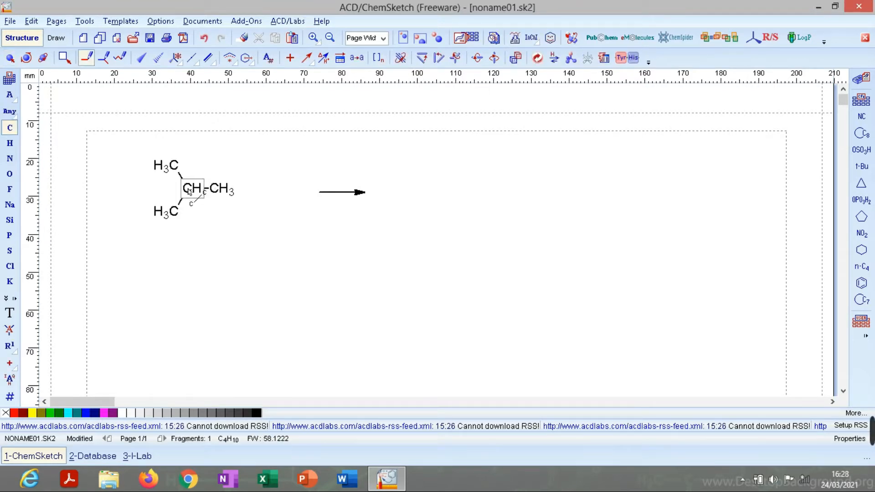
click(218, 190)
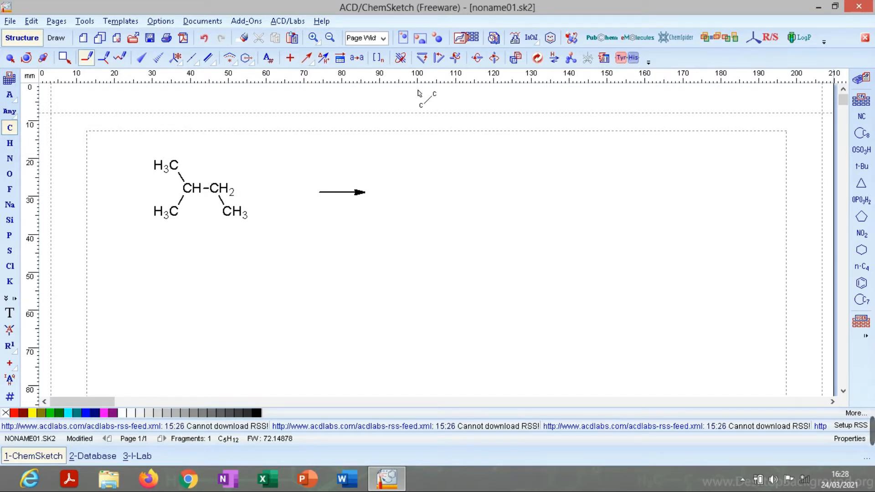
Flip the structure and arrow top to bottom three times, and flip them left to right and back again
click(479, 63)
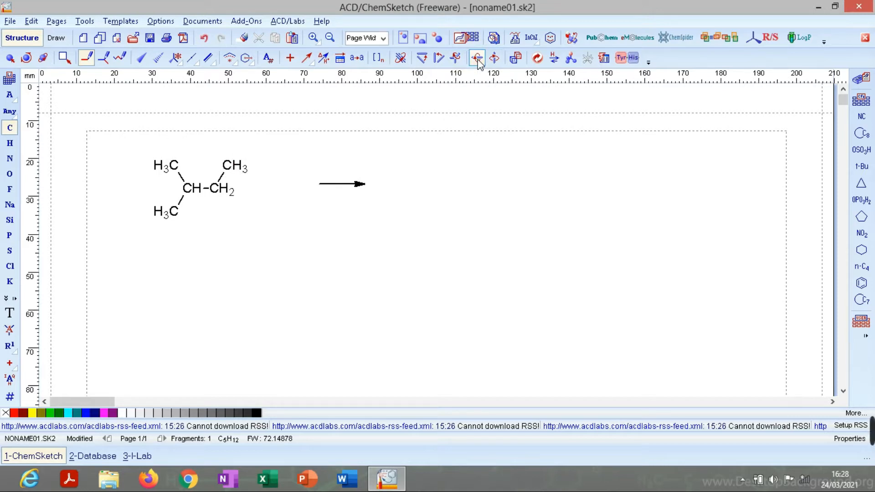
click(479, 59)
click(478, 59)
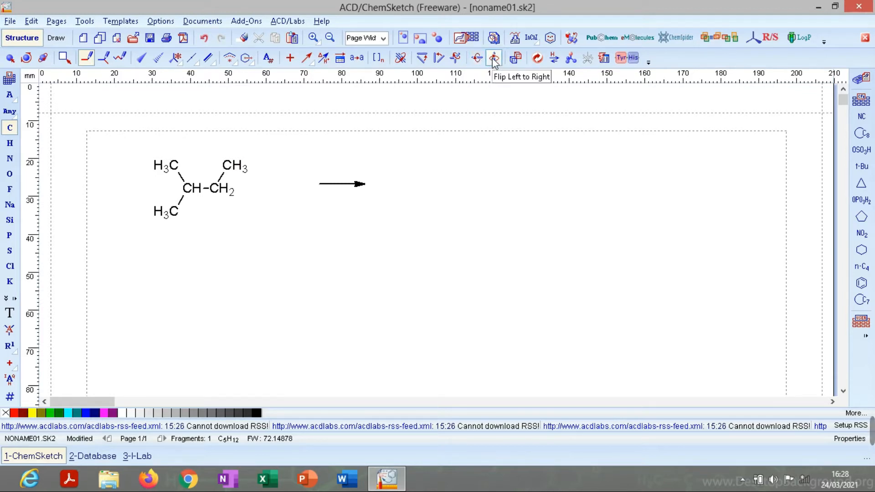
click(495, 59)
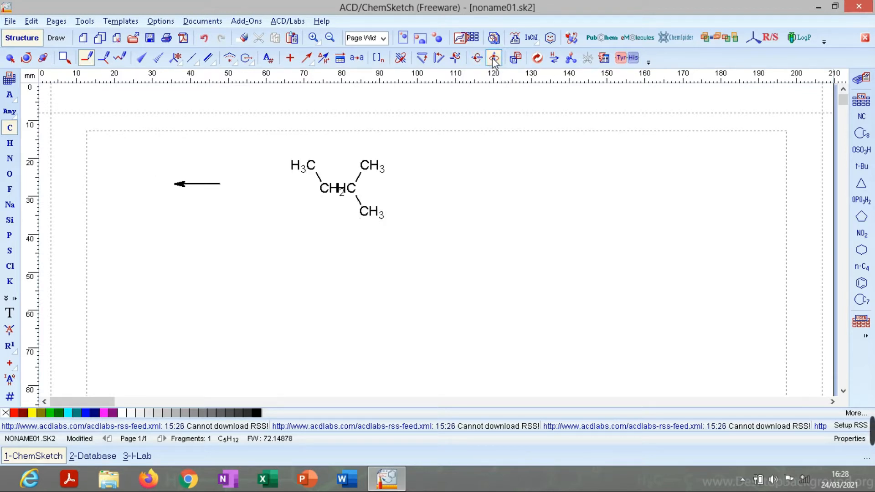
click(494, 58)
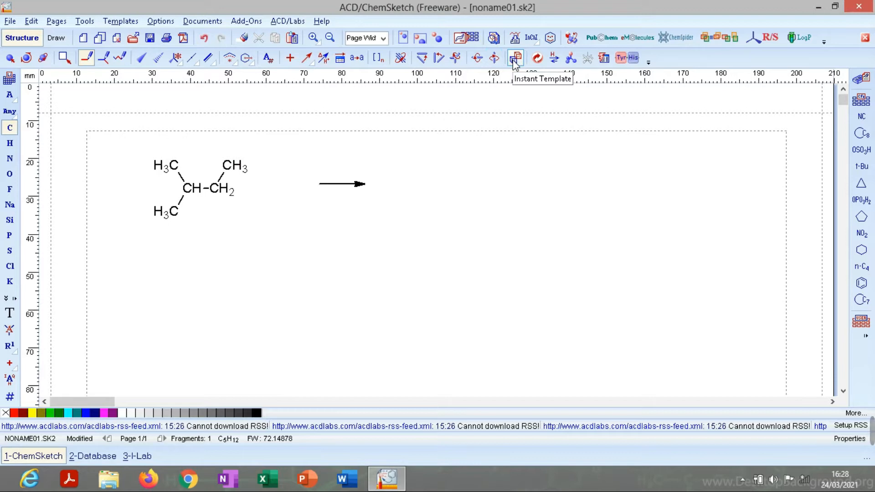
Use the 2-methylbutane structure as an instant template and place three copies in a row after the reaction arrow
click(515, 60)
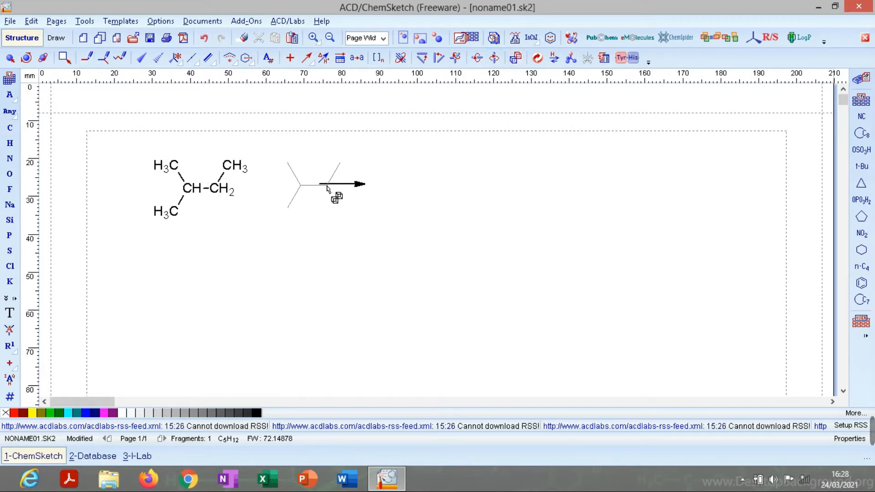
click(435, 190)
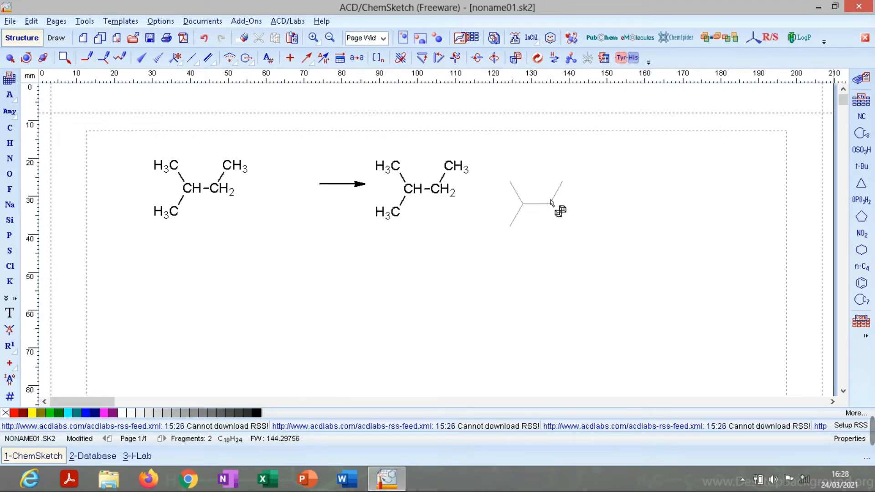
click(557, 195)
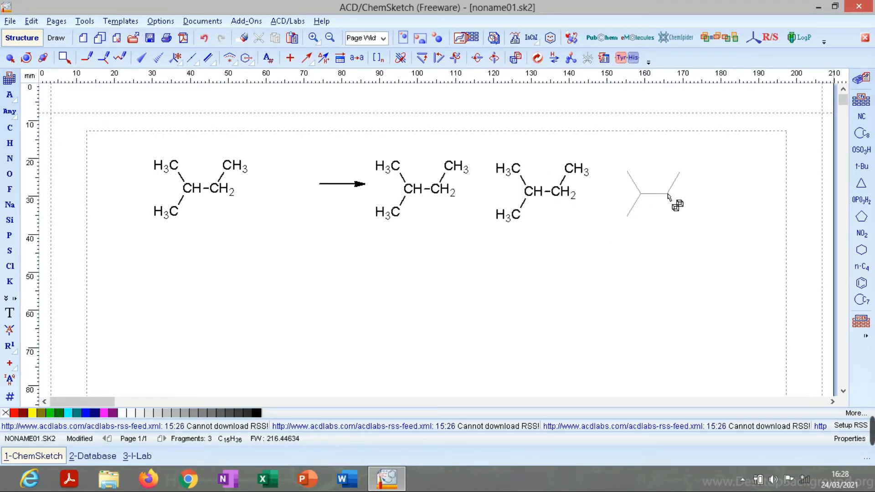
click(669, 197)
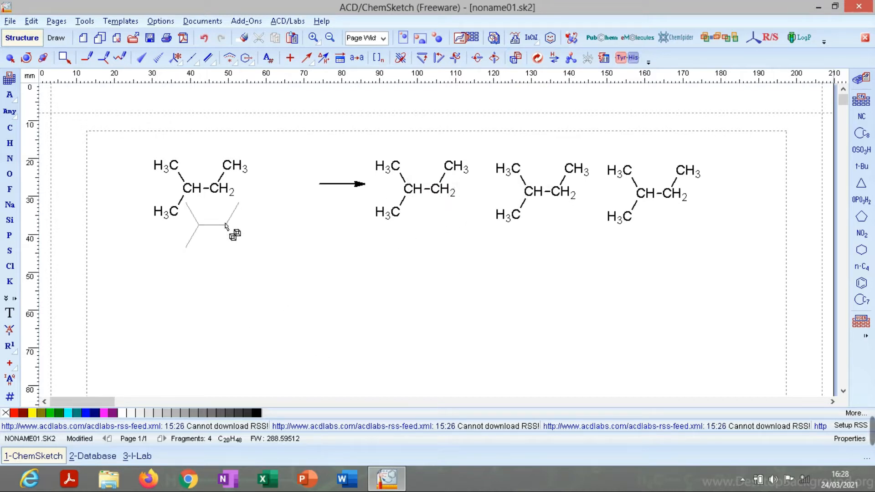
Attach another copy of the template to the CH₂ carbon of the original structure and return to selecting
click(221, 196)
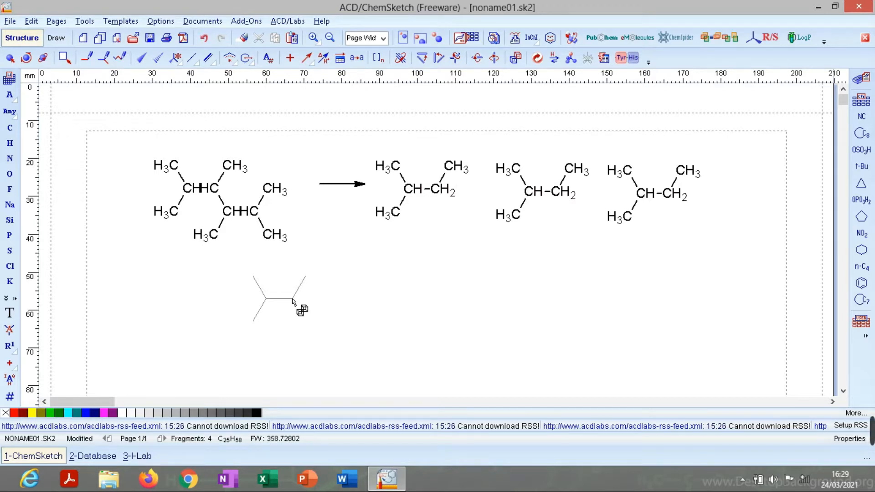
click(494, 58)
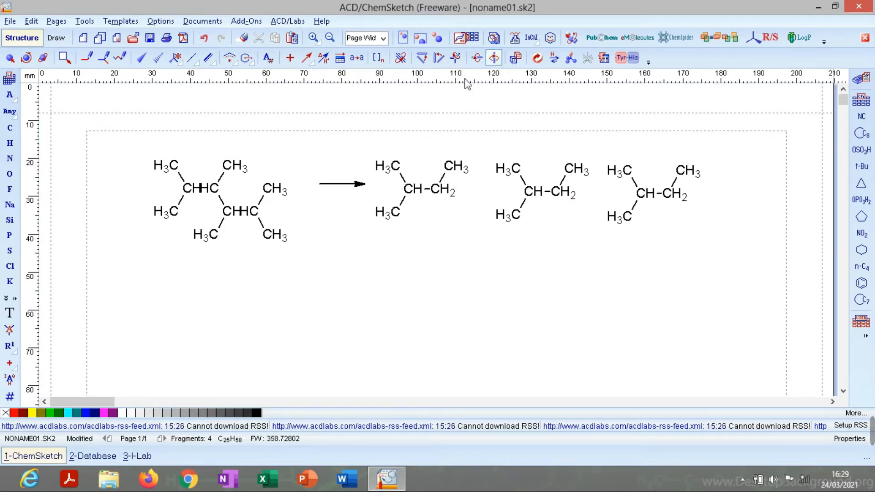
click(9, 58)
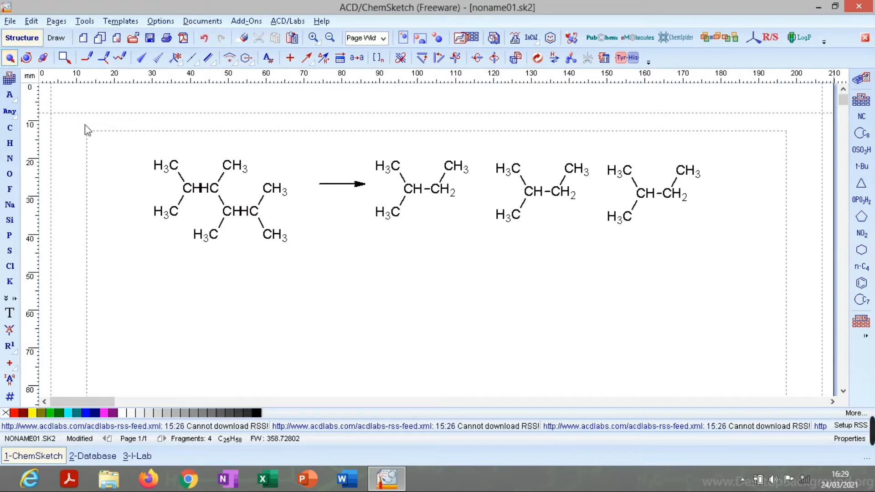
Delete all the structures and the reaction arrow to leave the page empty, keeping carbon as the drawing element
mouse_move(113, 117)
mouse_down()
mouse_move(586, 266)
mouse_move(710, 274)
mouse_up()
key(Delete)
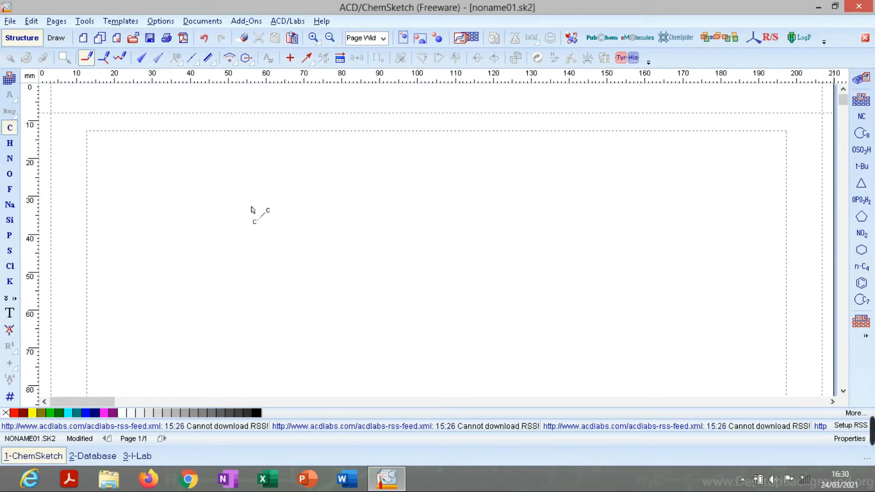
click(92, 22)
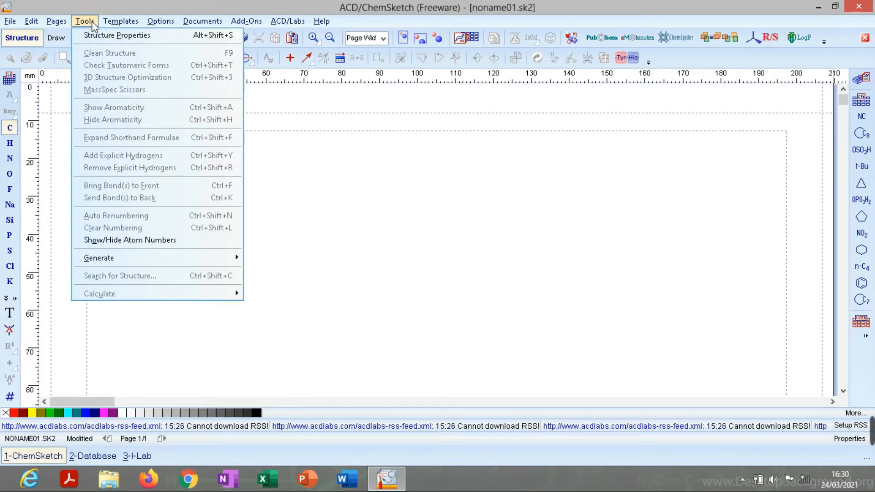
click(11, 129)
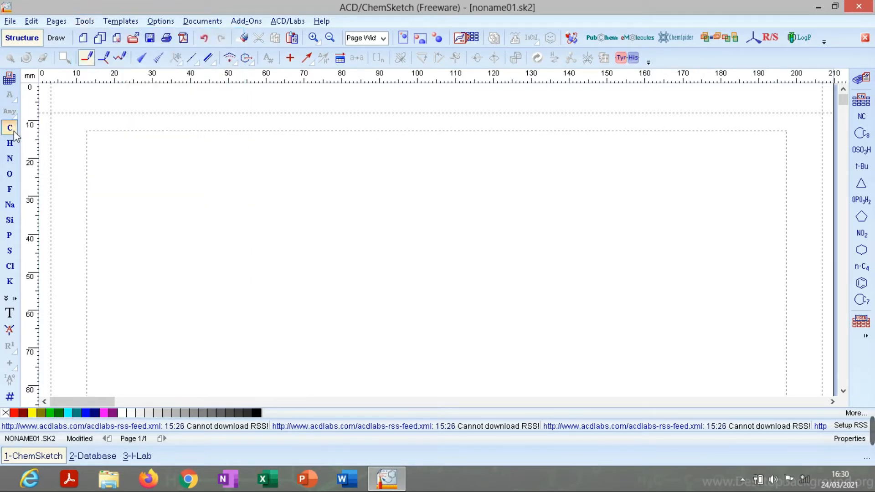
Place the Ile- amino acid from the Table of Radicals on the empty page and return to selecting
click(861, 99)
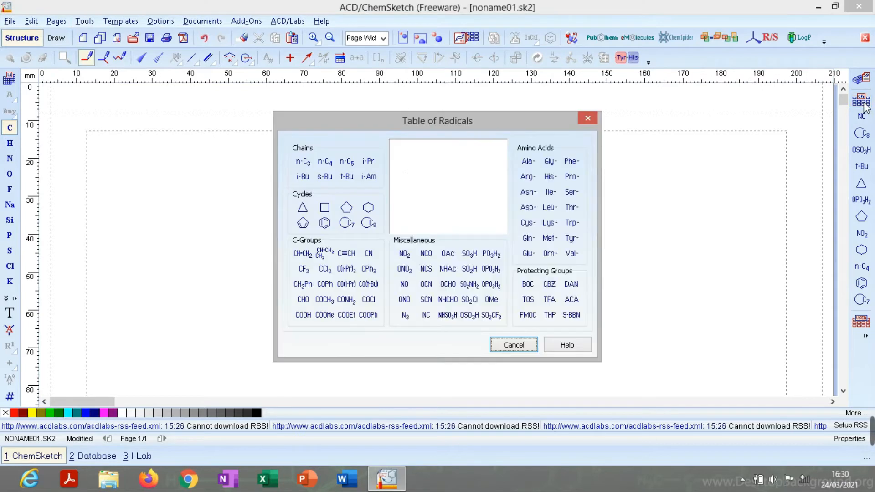
click(553, 191)
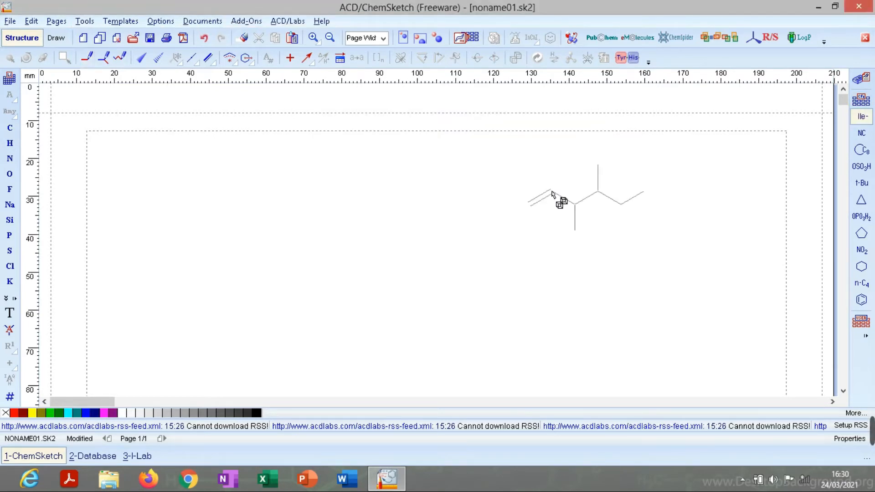
click(288, 232)
click(10, 58)
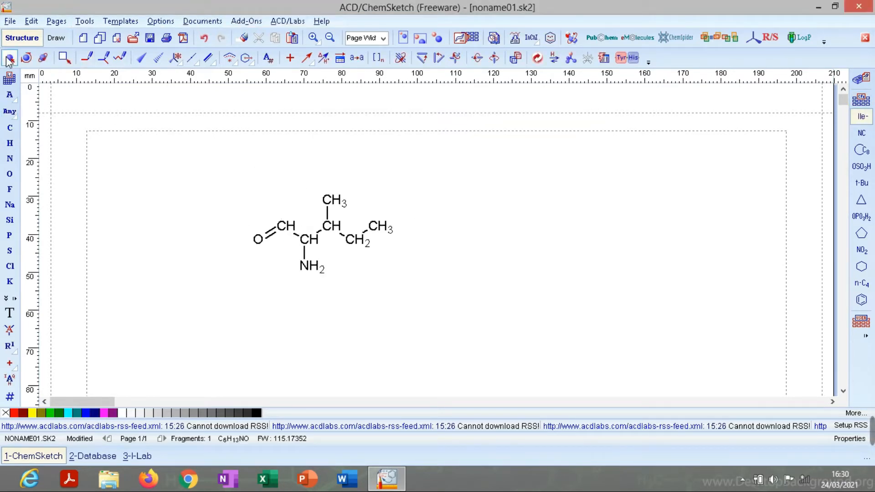
Check the Structure from SMILES dialog without entering source text, and generate the InChI for the drawn amino acid structure
click(85, 21)
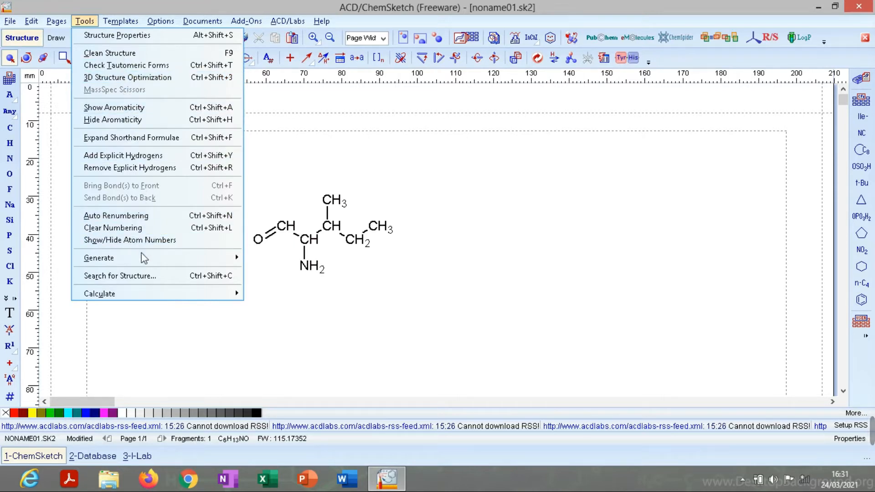
mouse_move(141, 257)
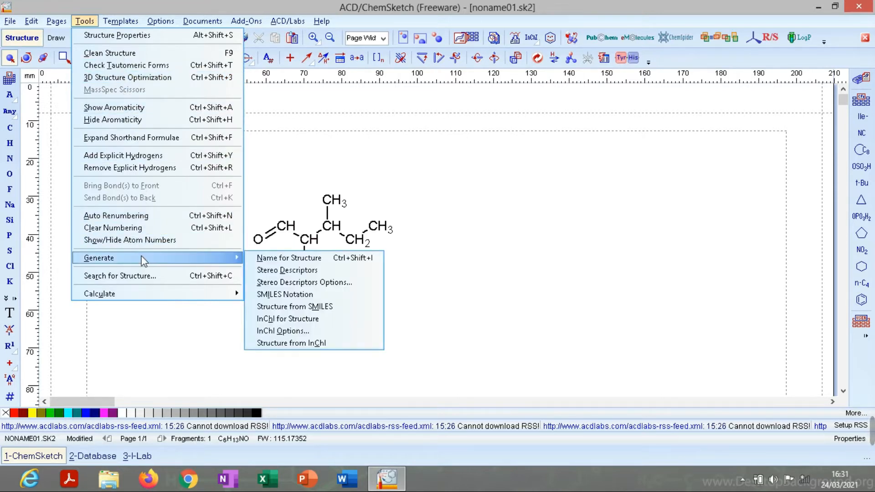
click(310, 307)
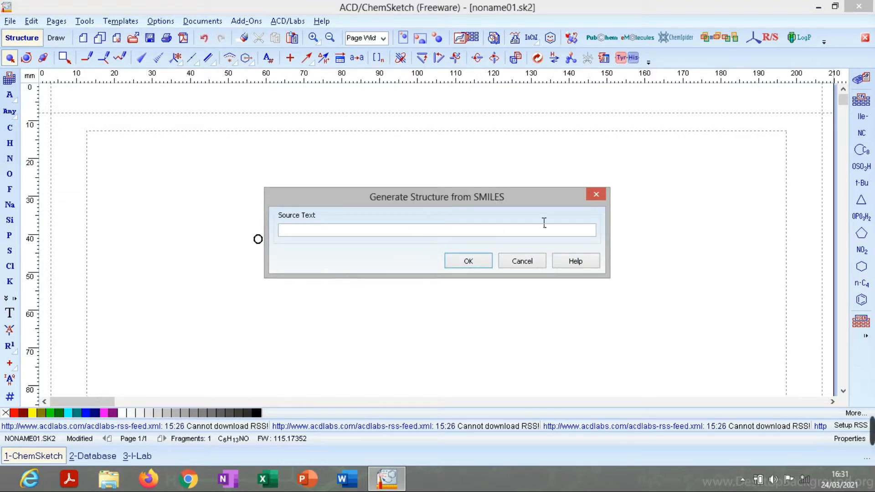
click(468, 261)
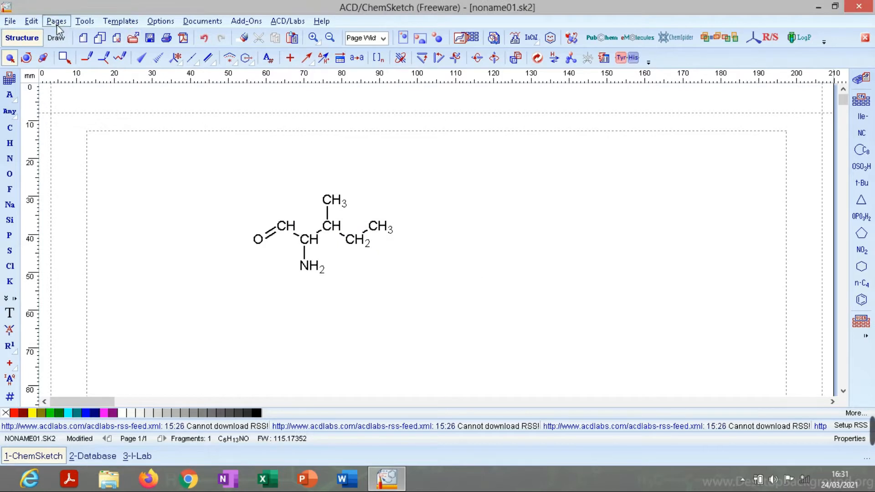
click(85, 21)
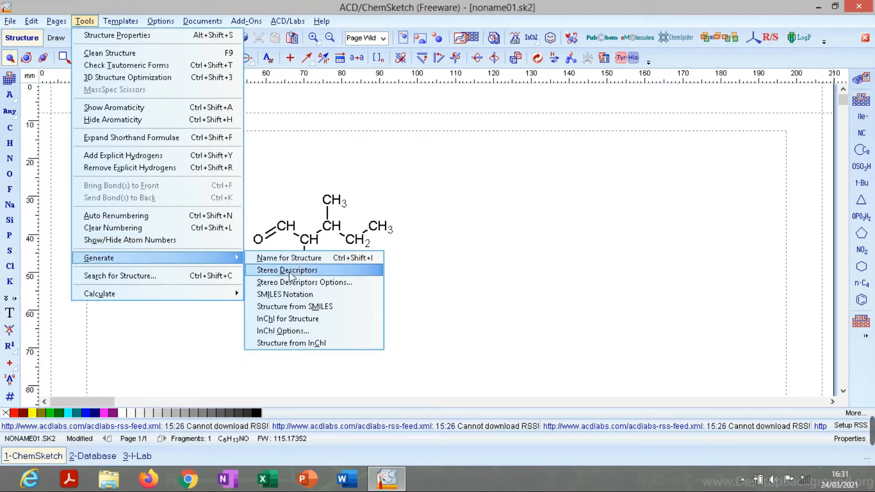
click(298, 320)
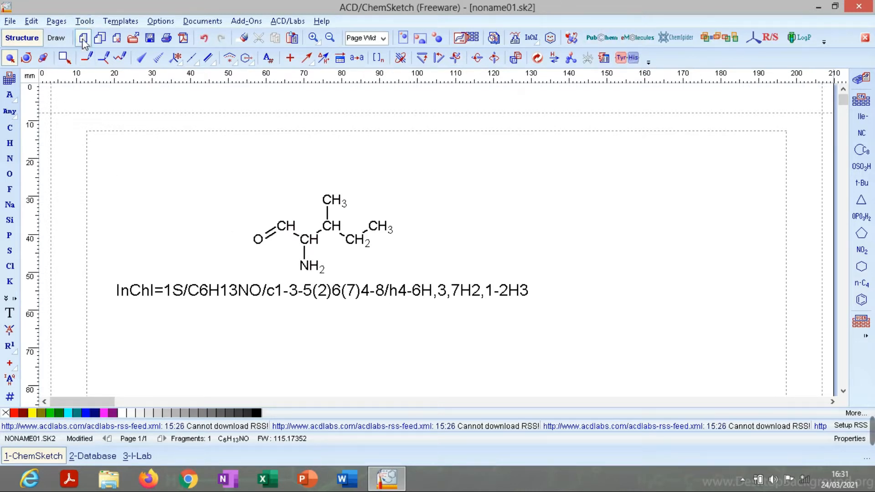
Browse the Template Window categories, including Alkaloids, Arrows, C-Groups, Carbohydrates, Chains, N-Rings, Reaction Symbols and Newman Projections
click(121, 21)
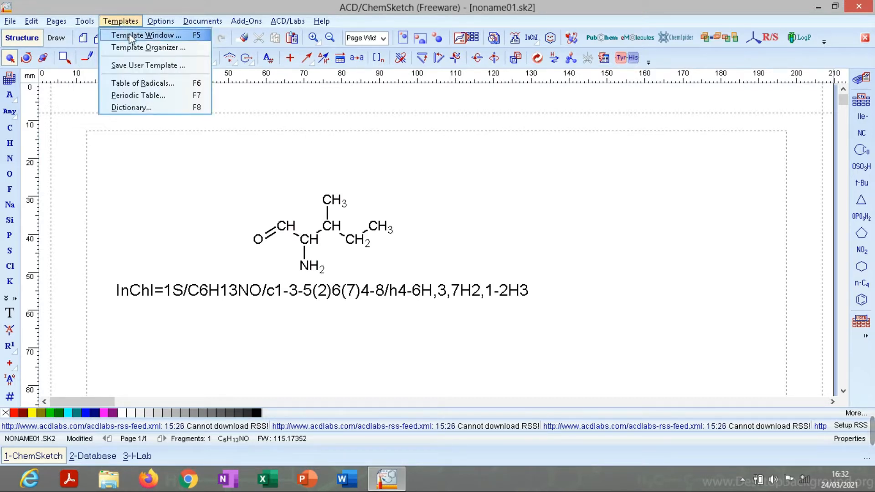
click(129, 35)
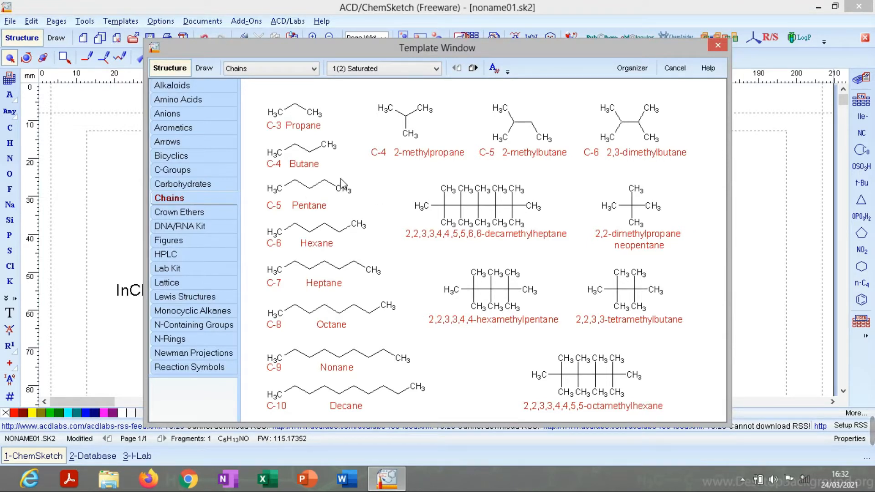
click(189, 87)
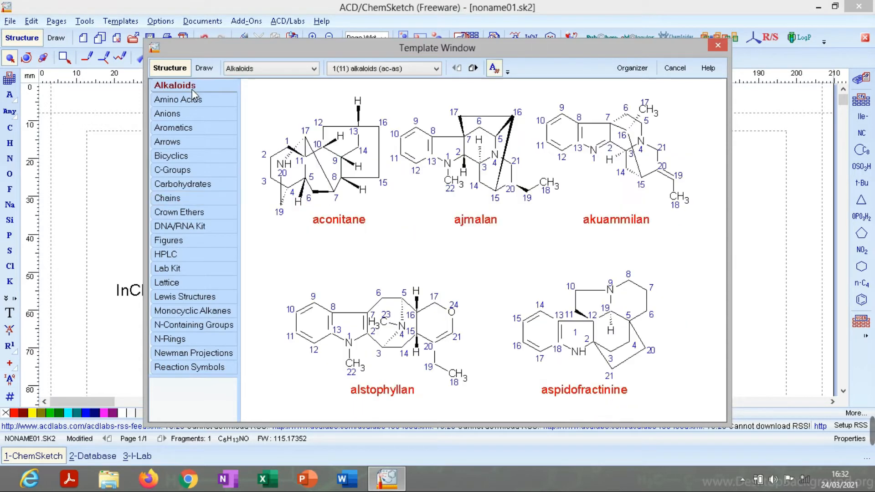
click(184, 142)
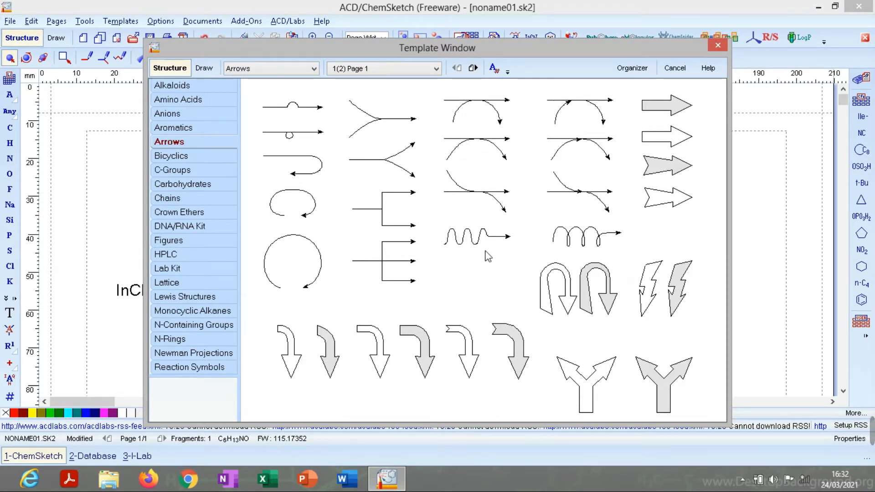
click(197, 172)
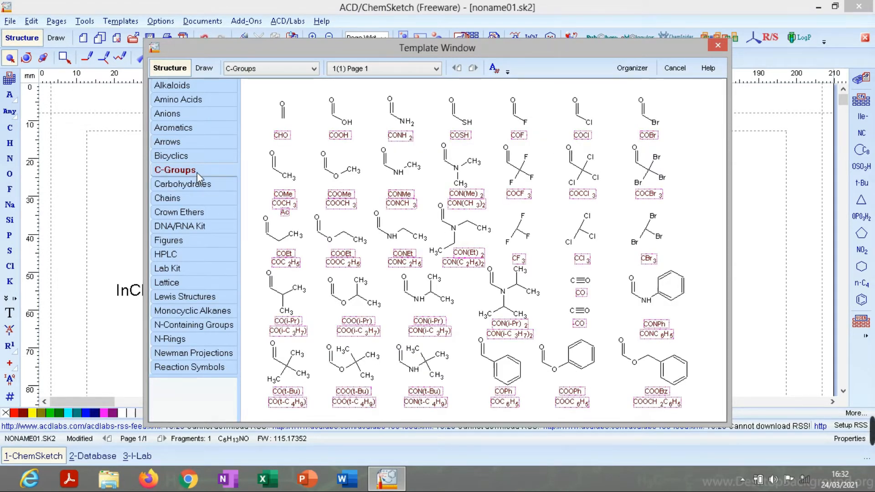
click(196, 183)
click(192, 198)
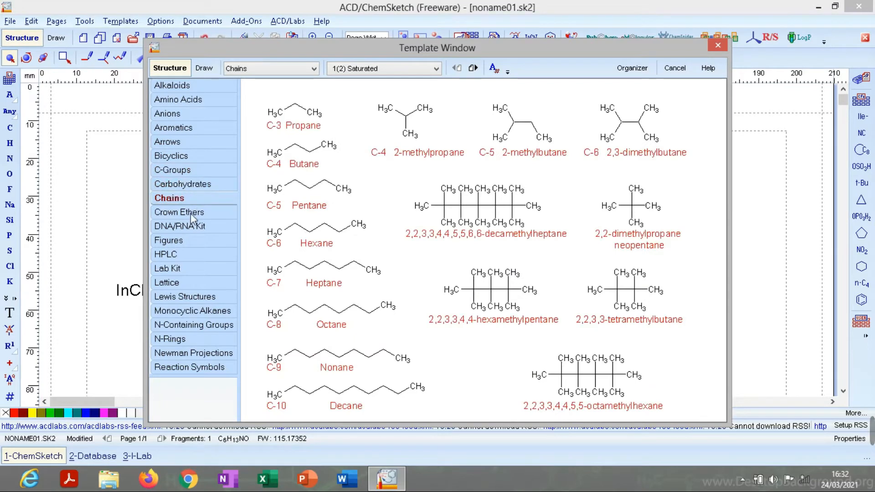
click(182, 340)
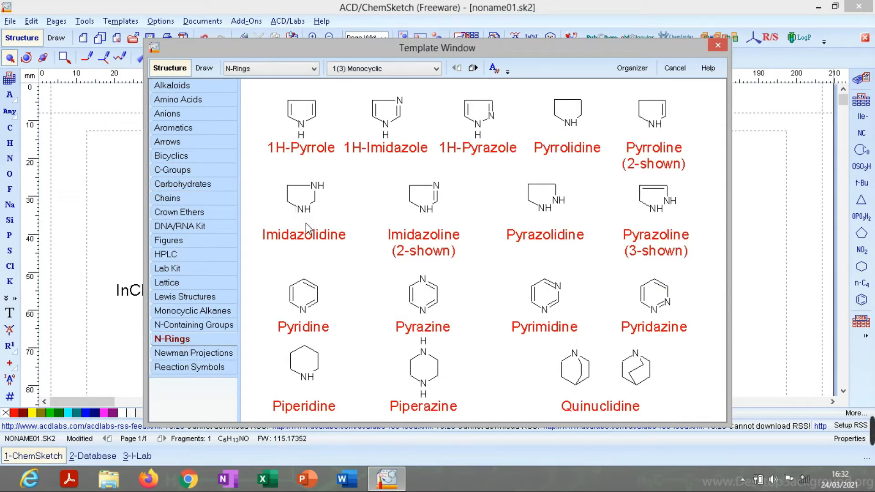
click(197, 367)
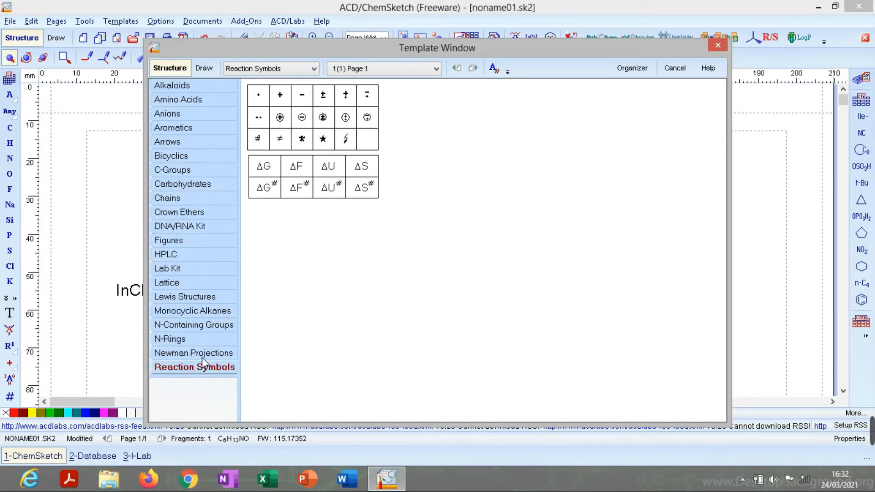
click(202, 356)
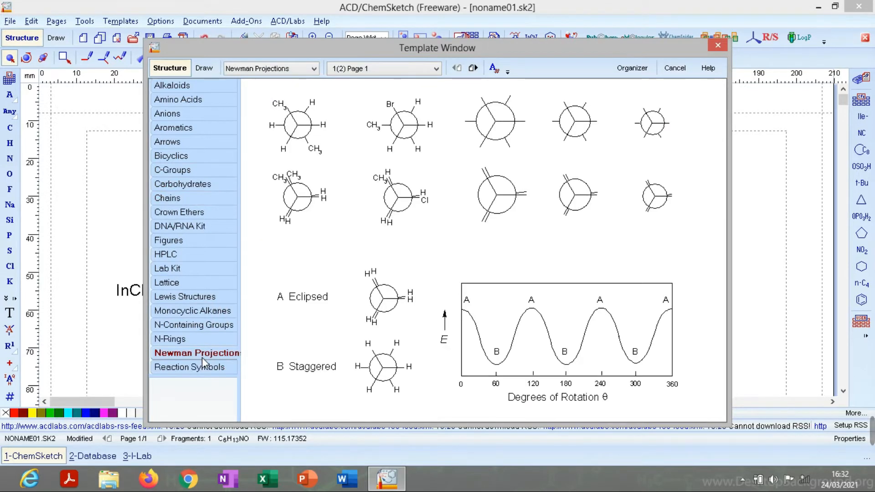
Place a two-dot electron pair from the Lewis Structures templates above the upper CH₃ group, shrink it slightly and deselect it
click(174, 296)
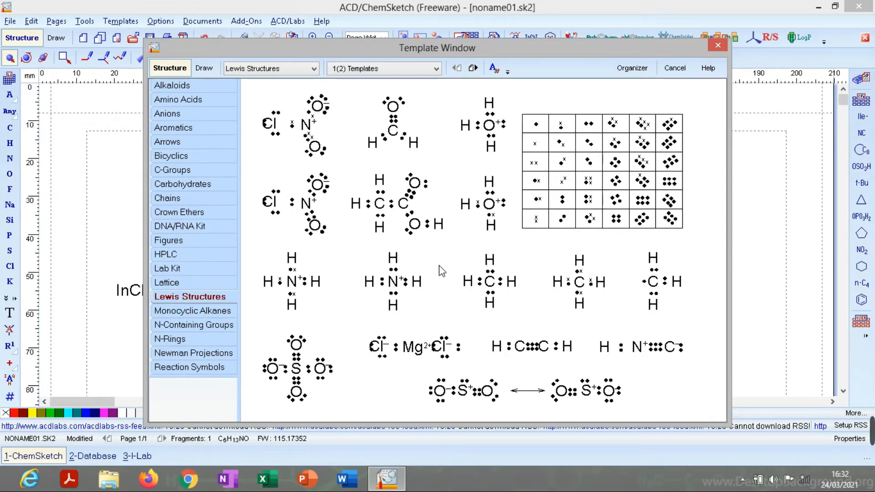
click(589, 125)
click(337, 202)
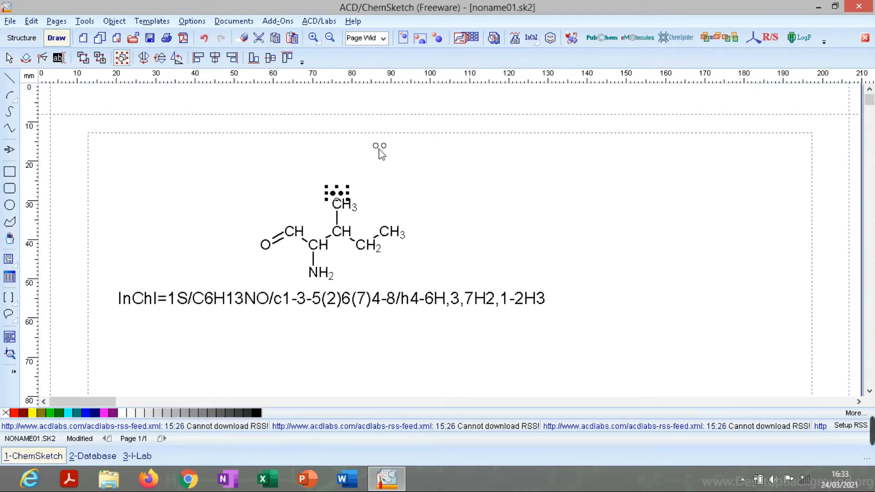
click(8, 57)
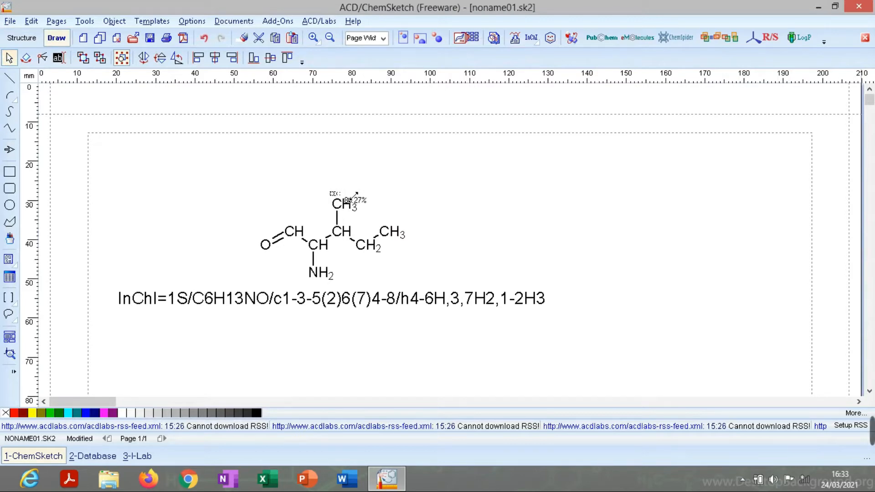
click(373, 186)
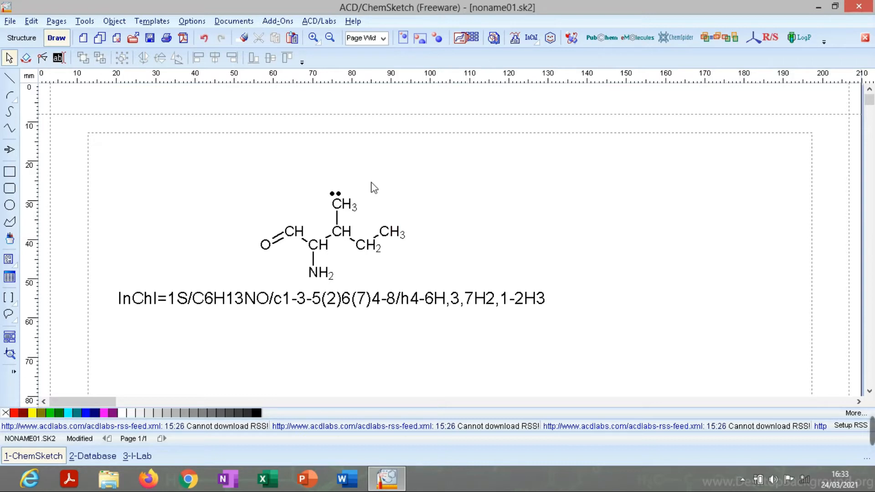
Customize the Template Window categories by removing Alkaloids and adding Rings and Polymer Templates, and show the Polymer Templates category
key(F5)
click(633, 68)
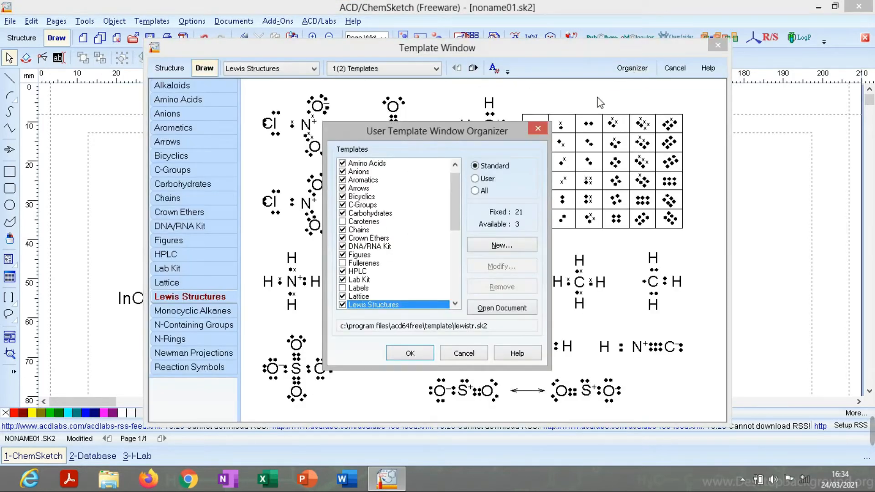
drag(455, 207, 448, 249)
drag(448, 249, 449, 251)
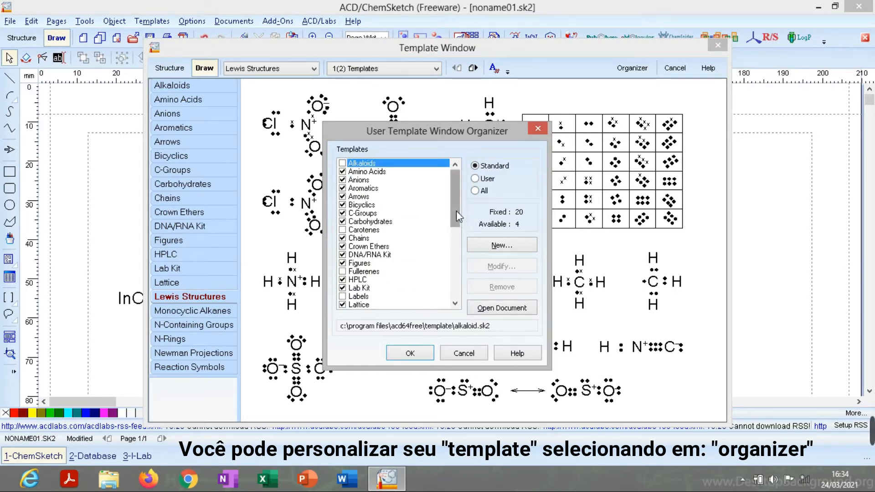
drag(456, 211, 445, 302)
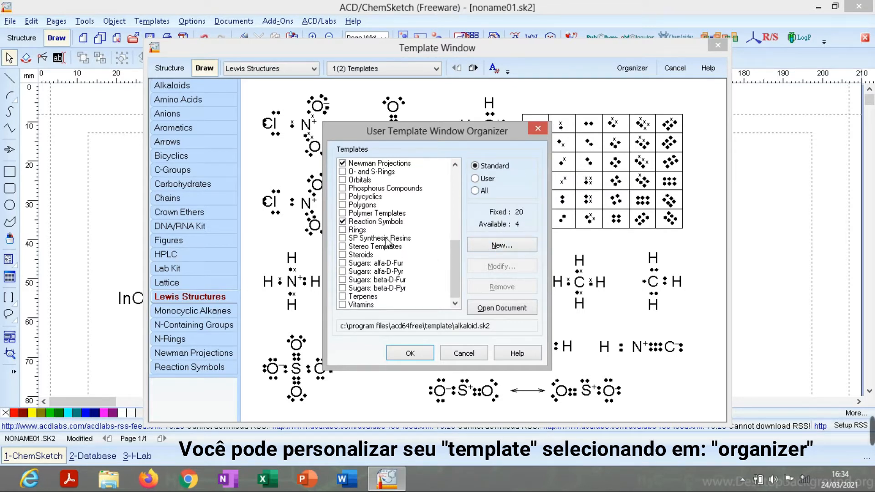
click(342, 231)
click(343, 231)
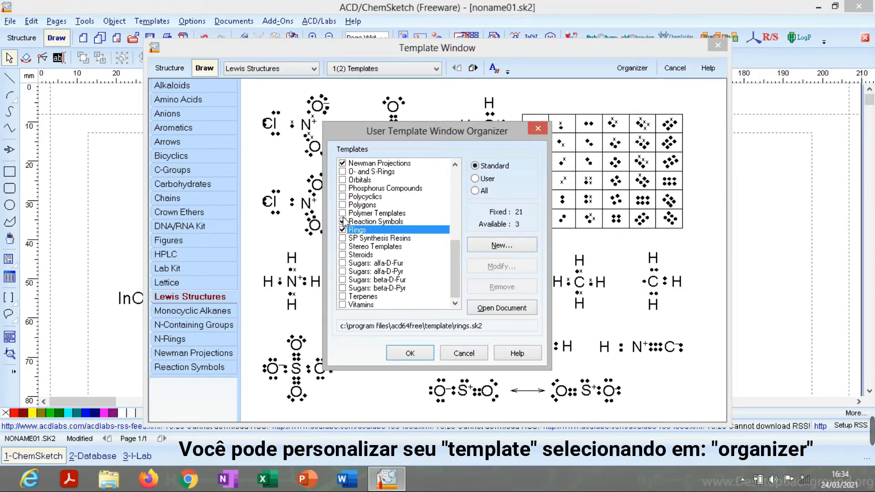
click(343, 213)
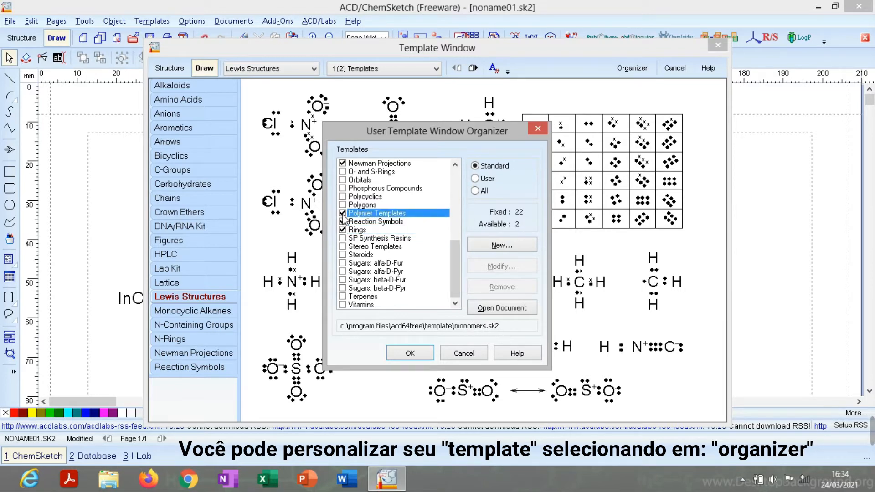
click(410, 353)
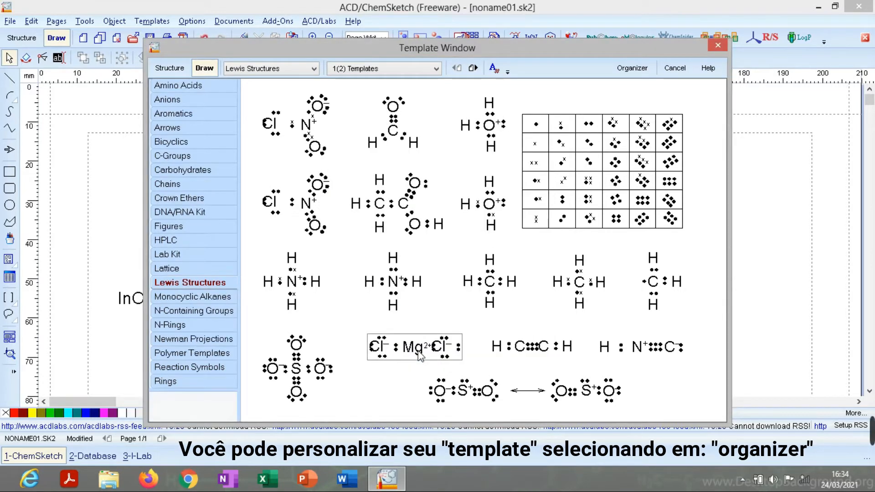
click(220, 355)
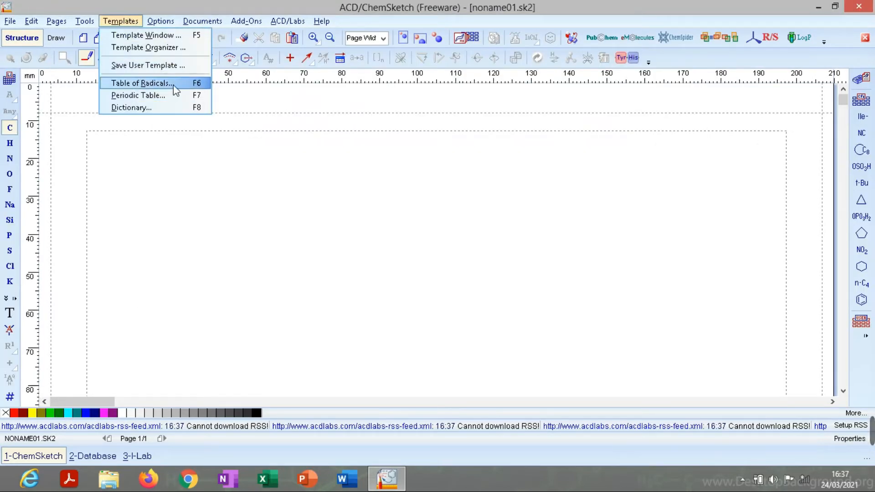
View the Table of Radicals and close it without choosing a radical
click(173, 85)
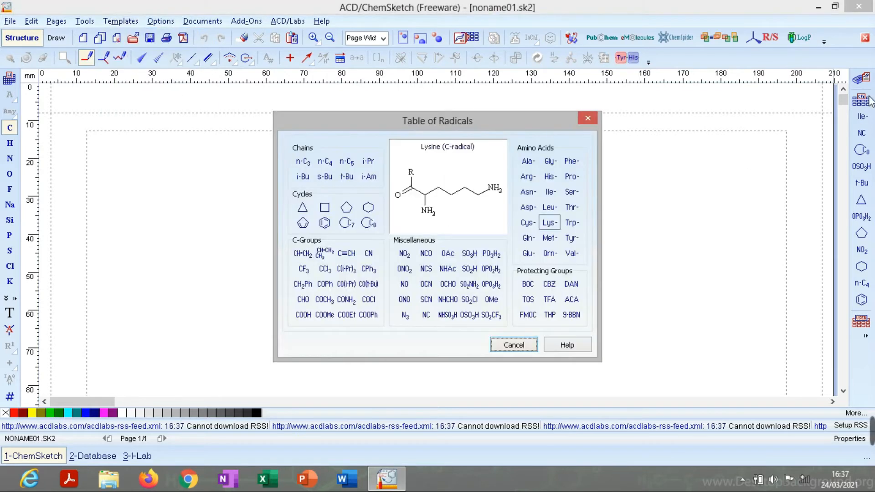
click(588, 119)
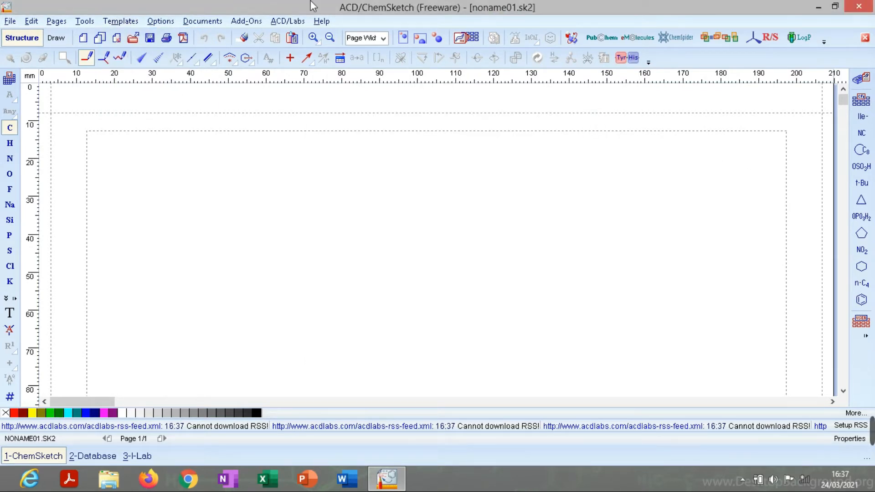
View the Periodic Table of Elements and close it without choosing an element
click(121, 21)
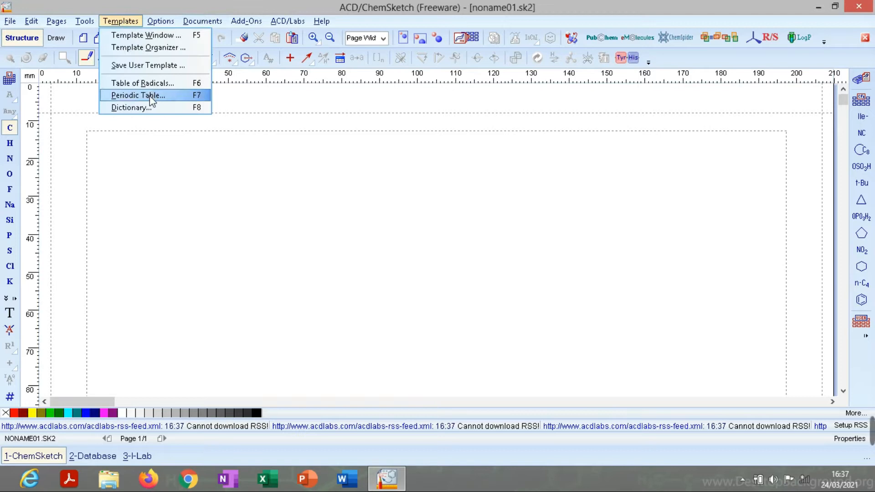
click(137, 96)
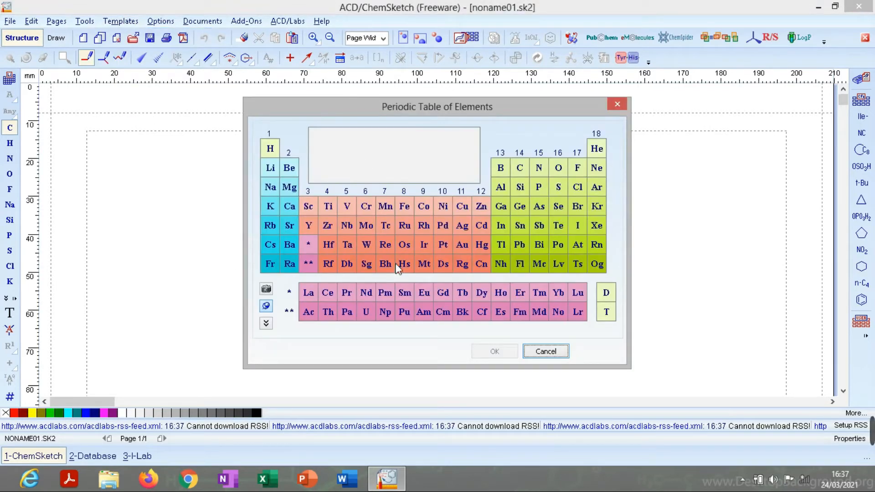
click(618, 105)
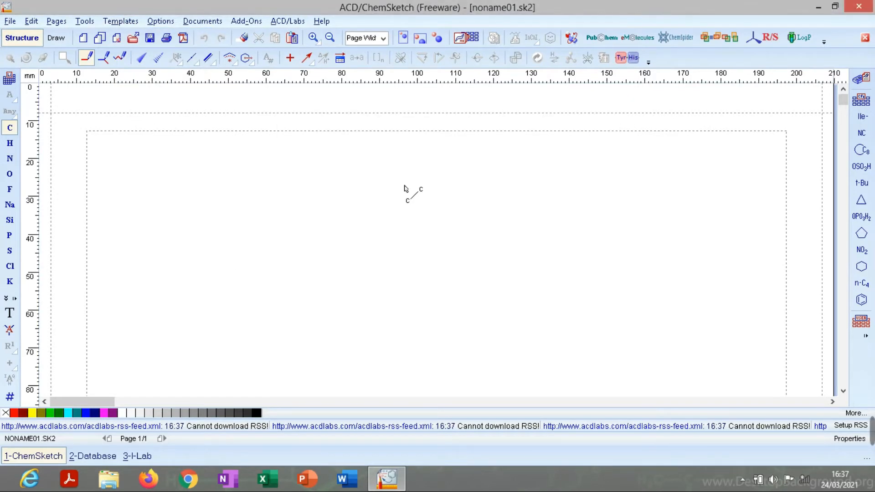
click(121, 21)
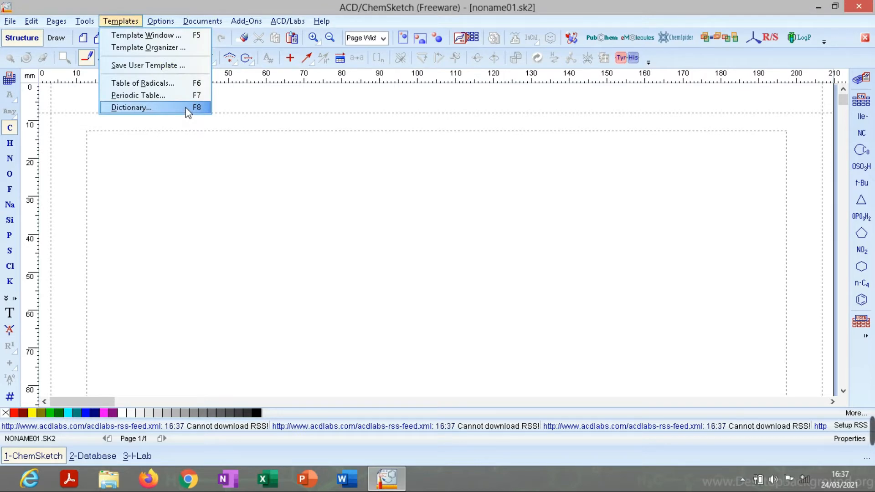
click(17, 82)
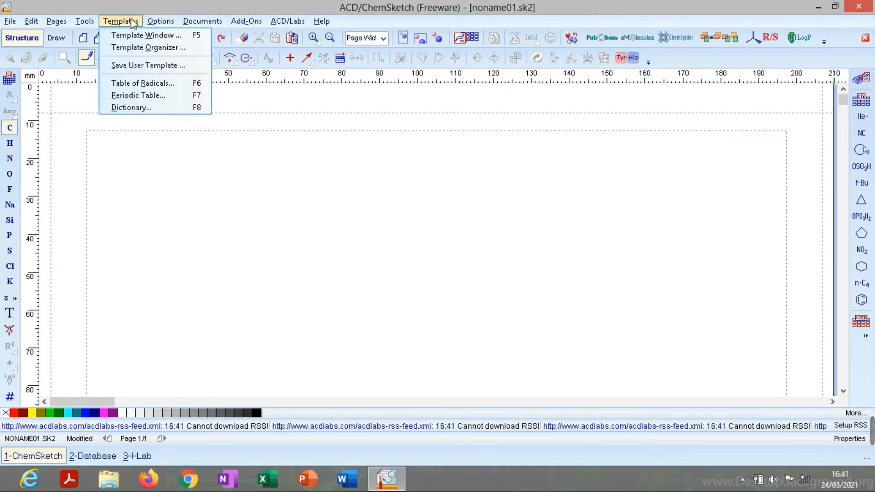
Show the drawing grid, hide the color palette, and undo the stray bond drawn on the page
mouse_move(157, 22)
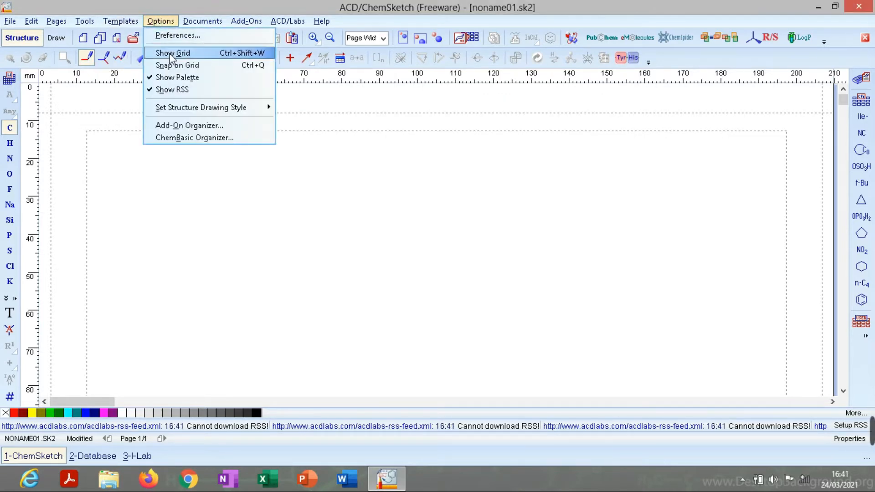
click(173, 52)
click(163, 26)
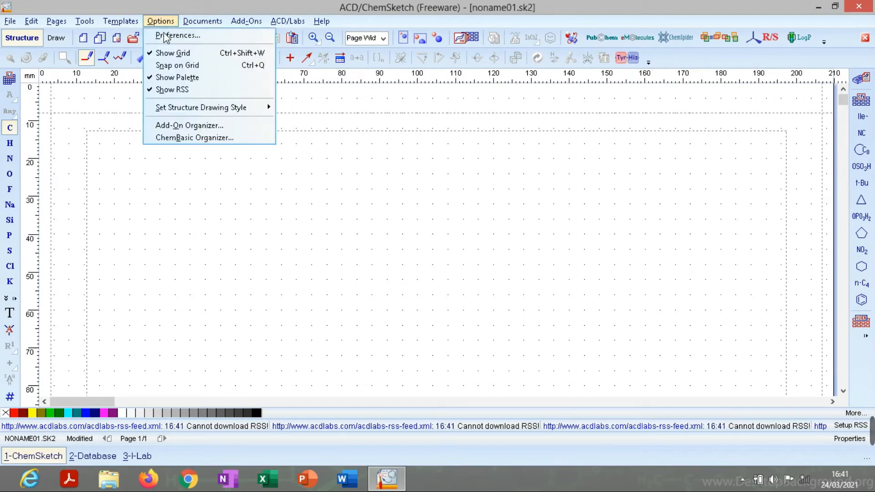
click(177, 77)
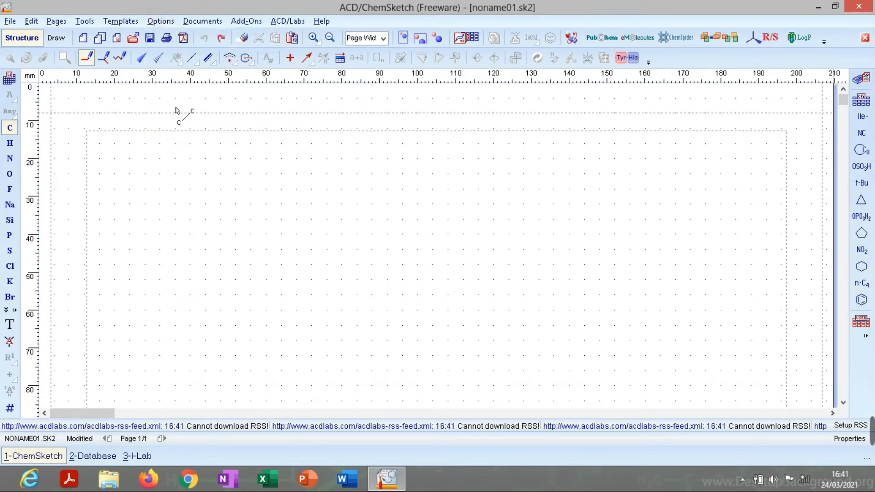
drag(224, 327, 238, 315)
key(ctrl+z)
Hide the RSS feed bar and the drawing grid
click(165, 21)
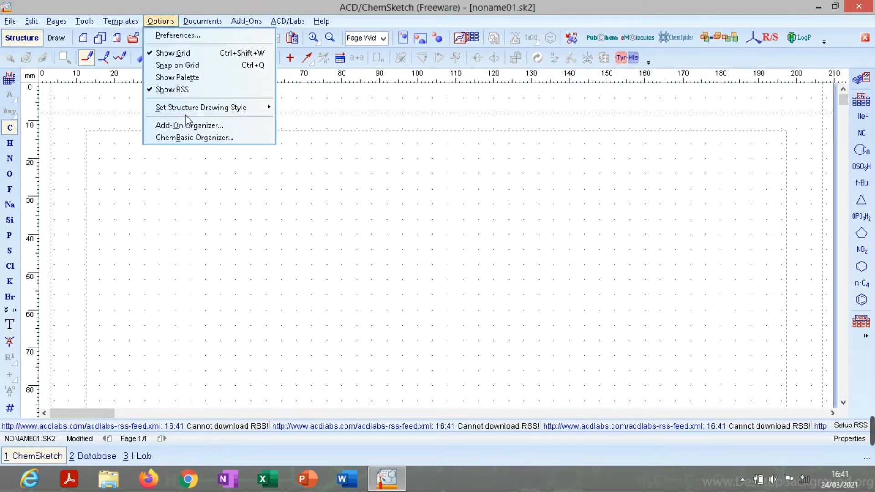
click(190, 91)
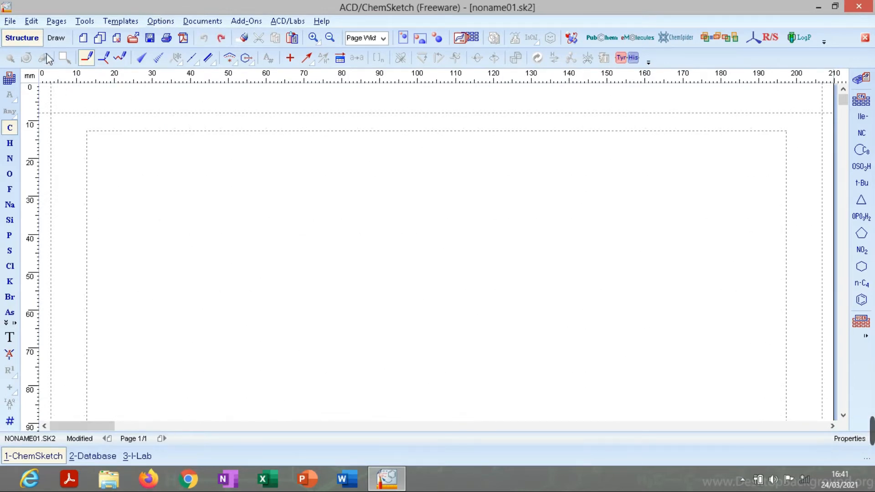
Switch to Draw mode and draw a horizontal line about 40 mm long in the page's upper left area
click(51, 38)
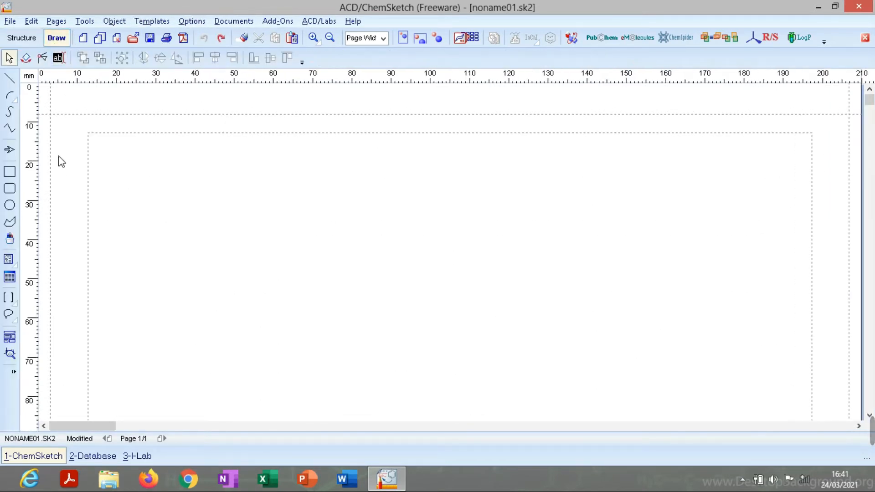
click(10, 78)
mouse_move(204, 201)
mouse_down()
mouse_move(358, 192)
mouse_move(356, 201)
mouse_up()
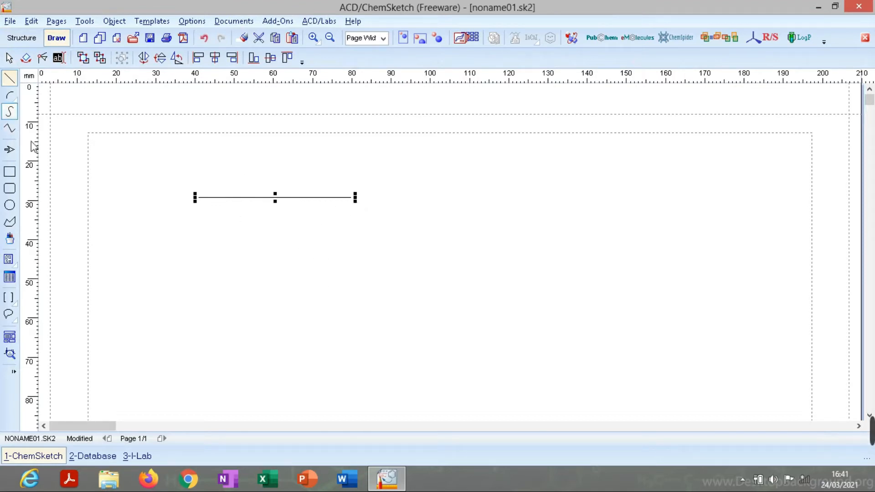
Add a solid arrowhead to the right end of the horizontal line
double_click(303, 201)
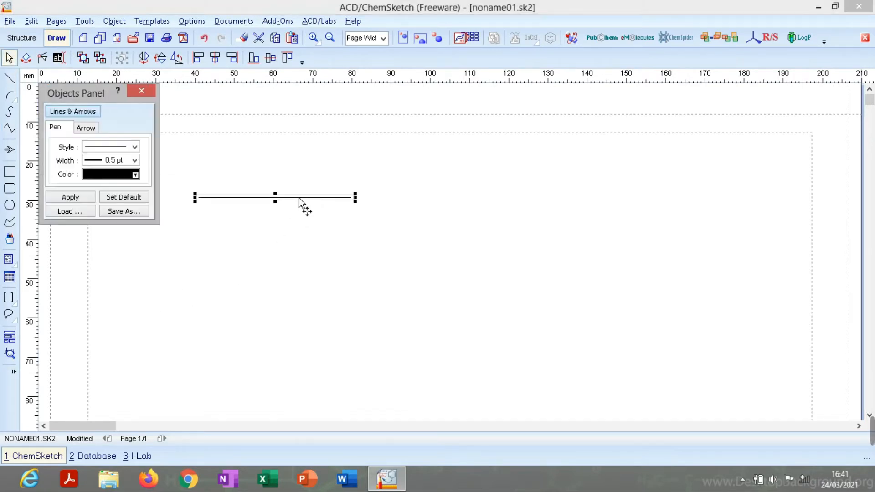
click(86, 129)
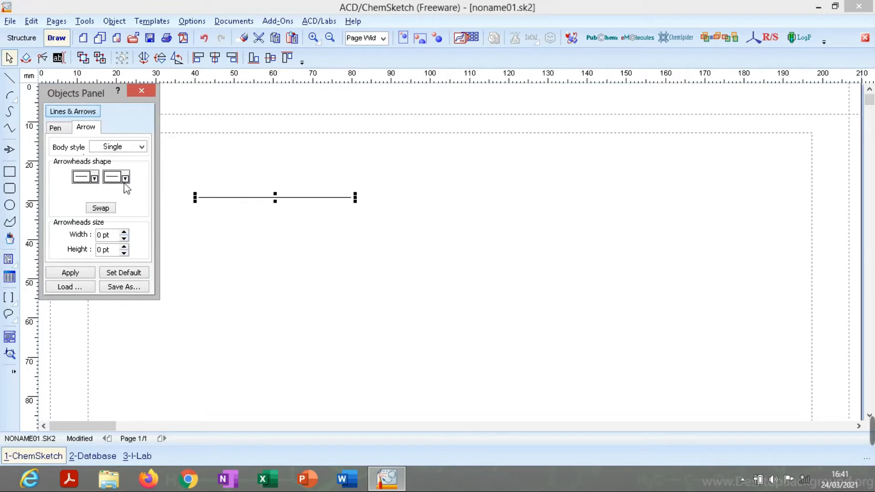
click(125, 178)
click(136, 223)
click(80, 273)
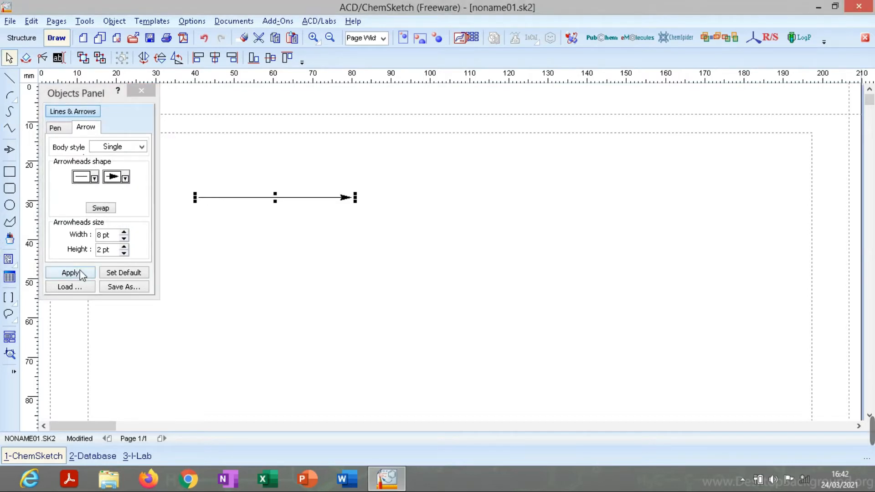
Swap the solid arrowhead to the left end of the horizontal line
click(123, 178)
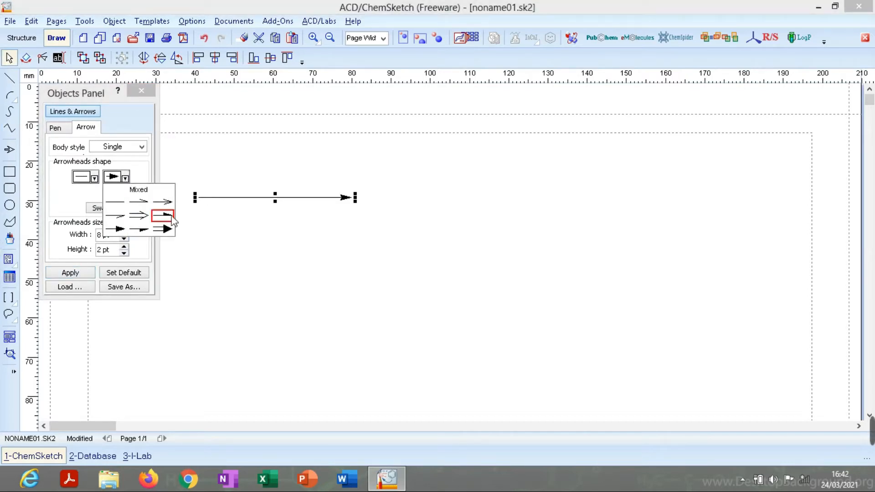
click(120, 229)
click(109, 208)
click(71, 273)
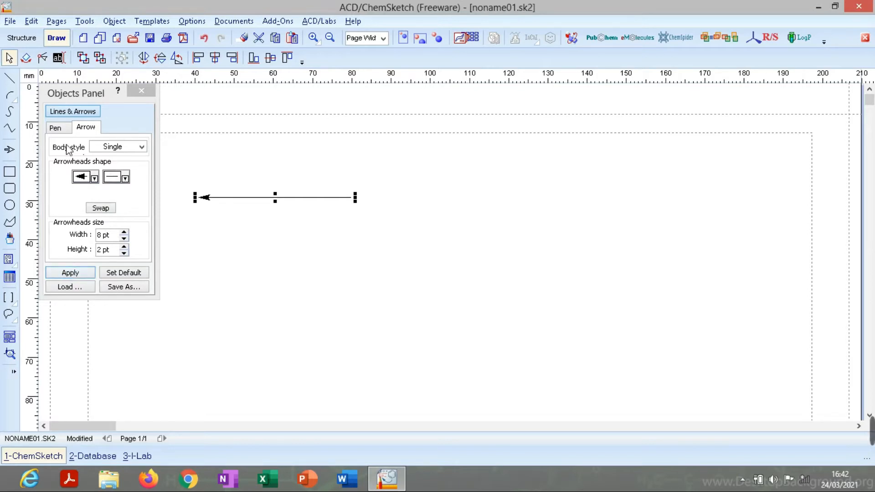
Change the horizontal arrow's pen color to red
click(57, 129)
click(114, 175)
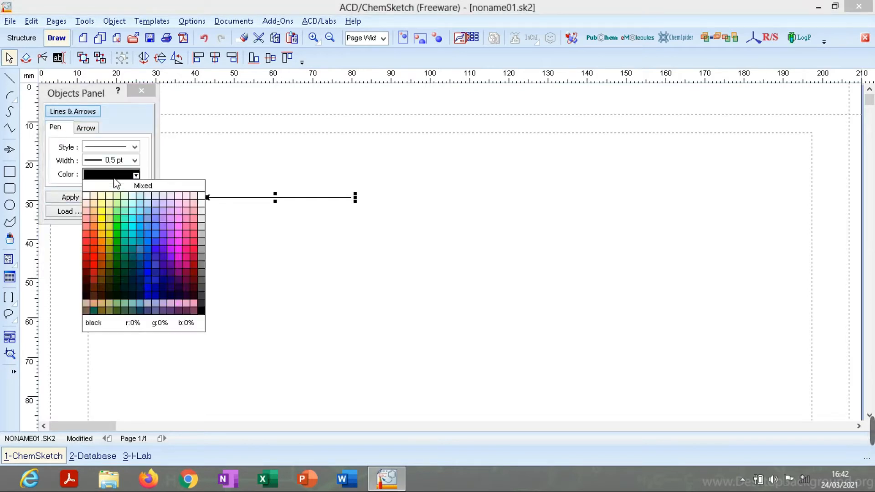
click(94, 253)
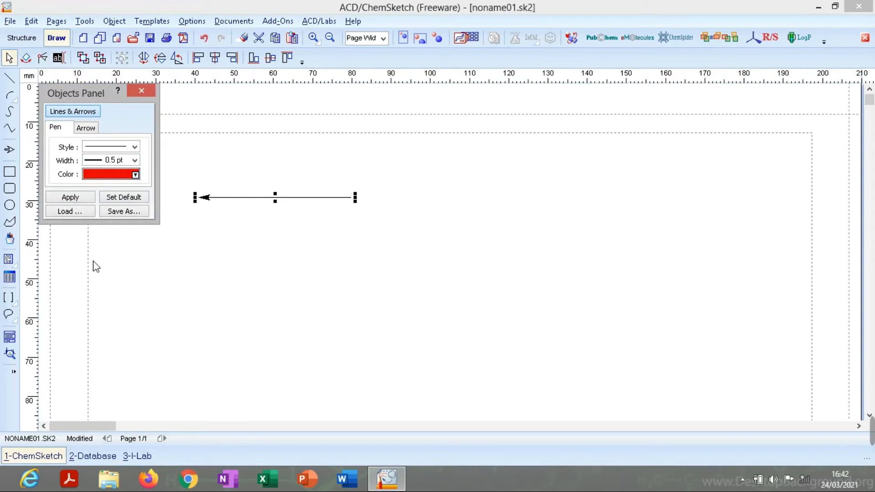
click(70, 196)
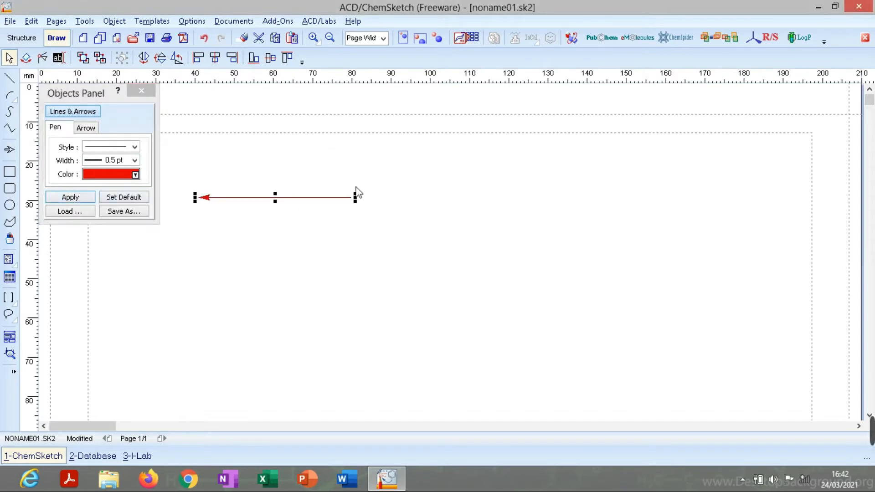
click(130, 154)
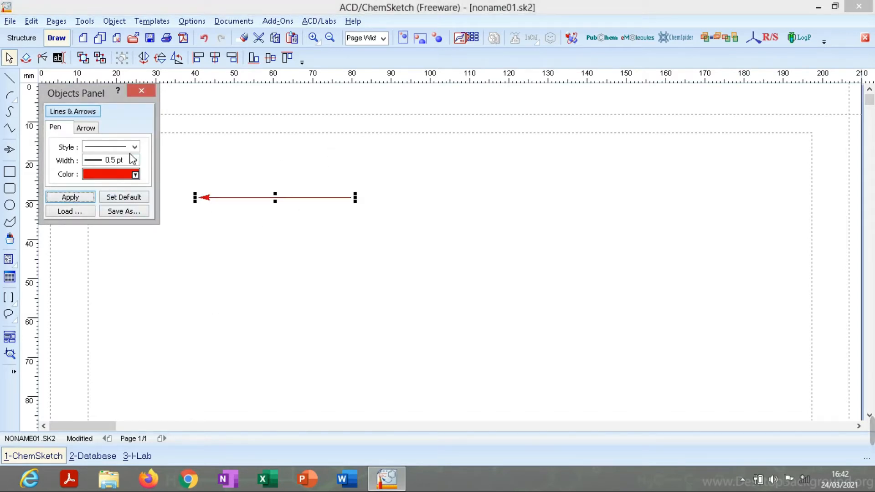
Set the red arrow's arrowhead width to 6 pt and close its object settings
click(96, 129)
click(124, 239)
click(70, 272)
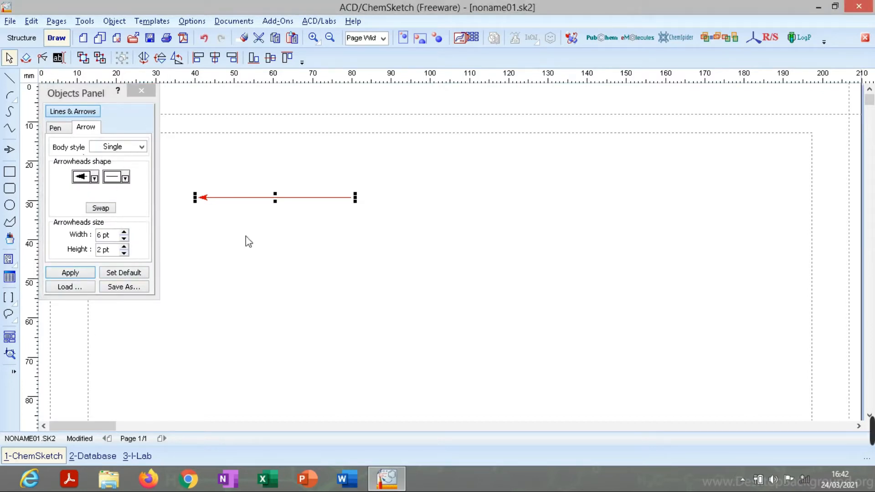
click(141, 91)
Draw an arc about 43 mm wide above the red arrow and add a solid arrowhead to its right end
click(10, 95)
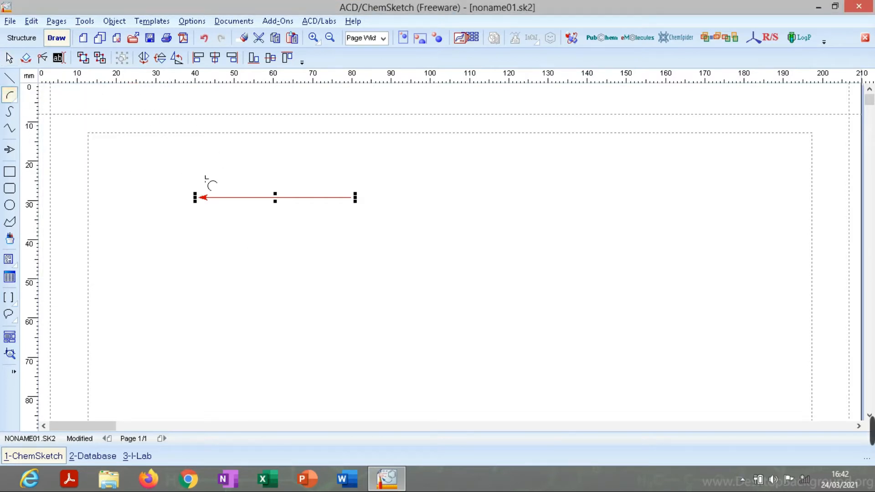
mouse_move(208, 167)
mouse_down()
mouse_move(336, 130)
mouse_move(378, 174)
mouse_up()
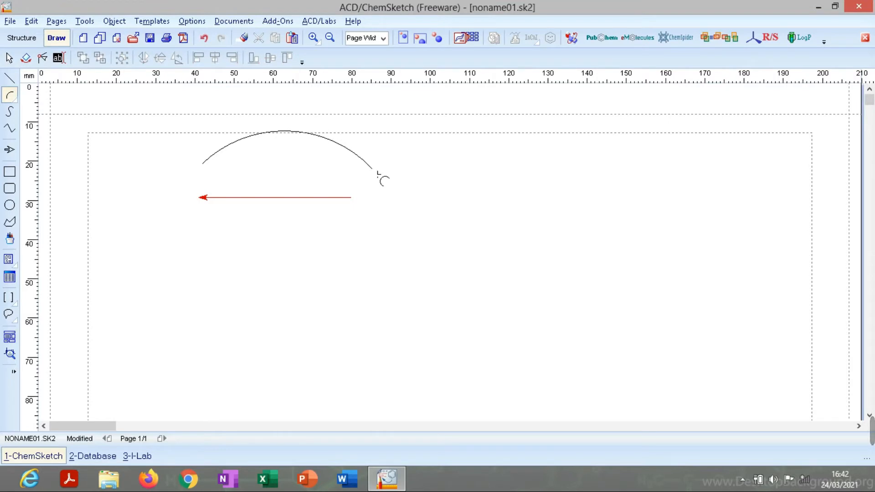
double_click(366, 165)
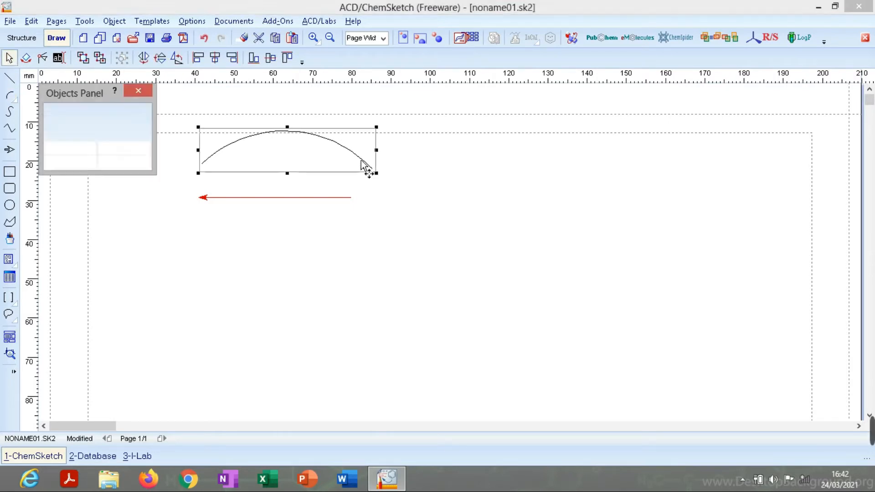
click(90, 130)
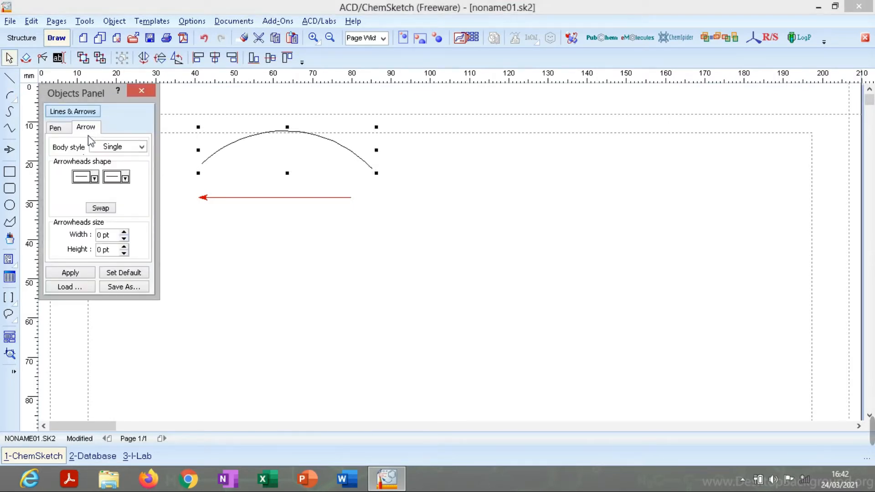
click(125, 178)
click(121, 230)
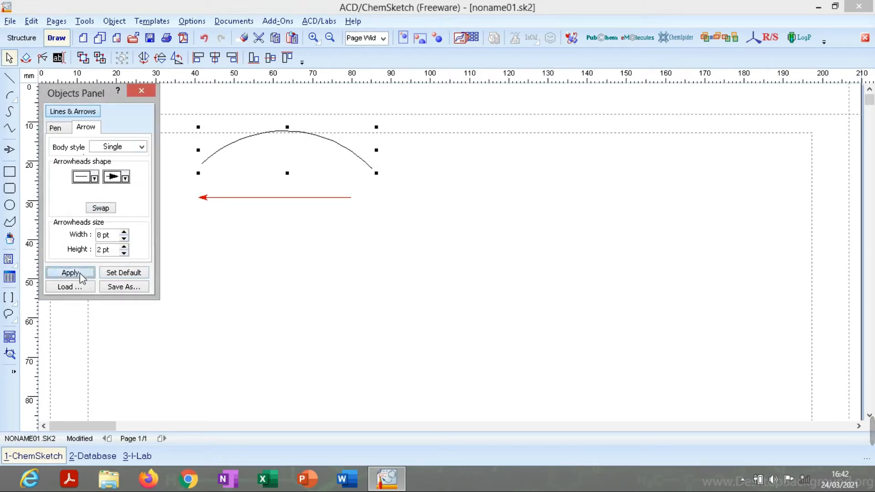
click(81, 273)
Swap the arc's arrowhead to its left end and close the object settings
click(111, 210)
click(89, 272)
click(141, 90)
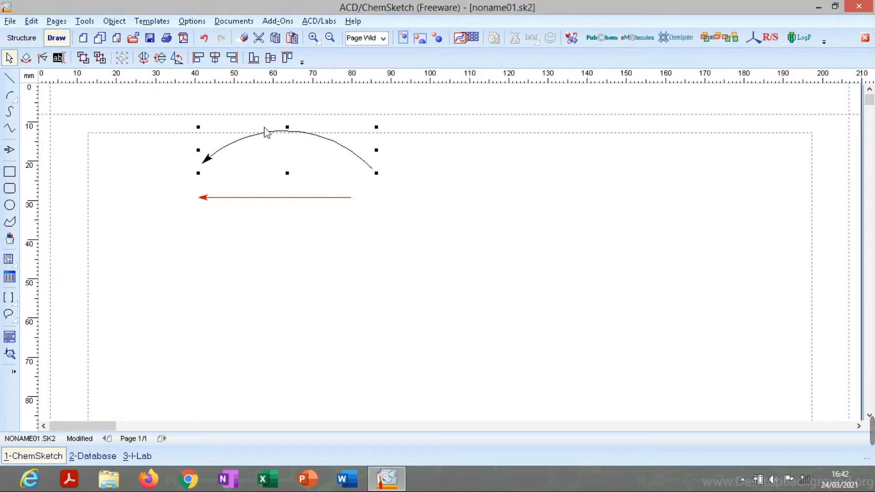
Flatten the curved arrow and narrow it to about 24 mm wide, keeping its left end in place
mouse_move(299, 137)
mouse_down()
mouse_move(297, 168)
mouse_move(296, 137)
mouse_move(296, 151)
mouse_up()
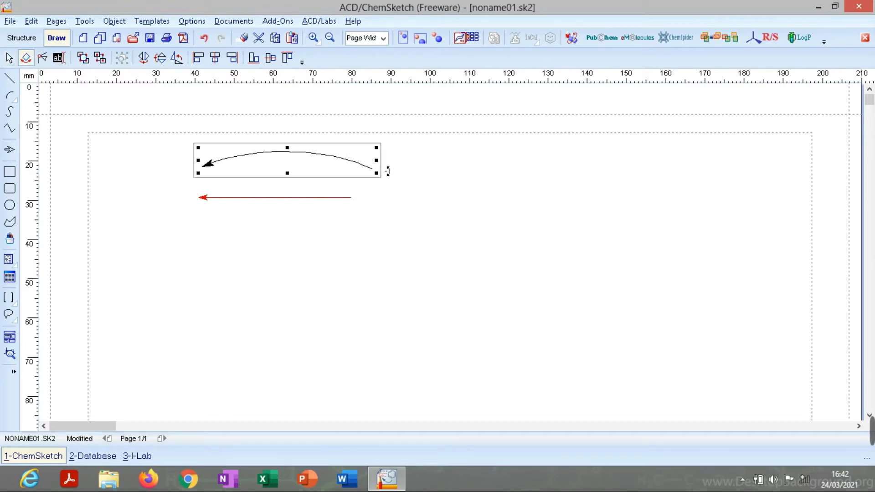
double_click(383, 170)
drag(382, 169, 313, 175)
click(140, 90)
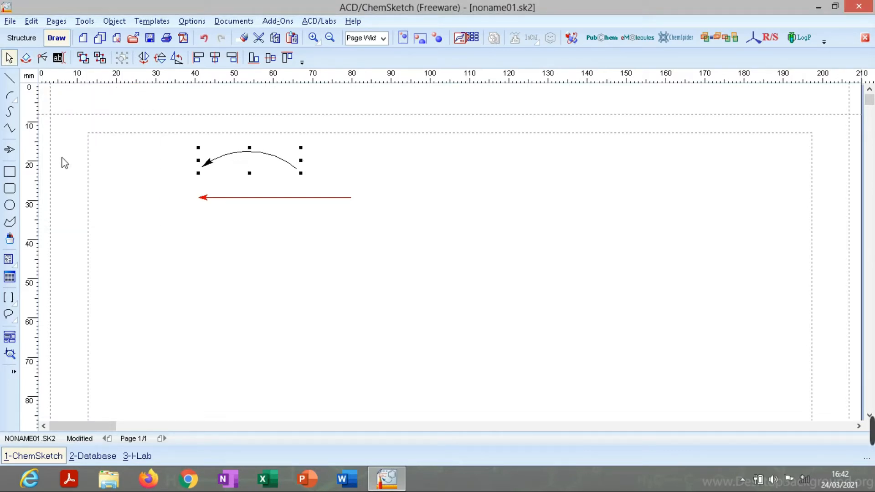
Draw an S-shaped curve about 42 mm wide below the red arrow and undo the stray second curve
click(10, 111)
drag(246, 311, 409, 289)
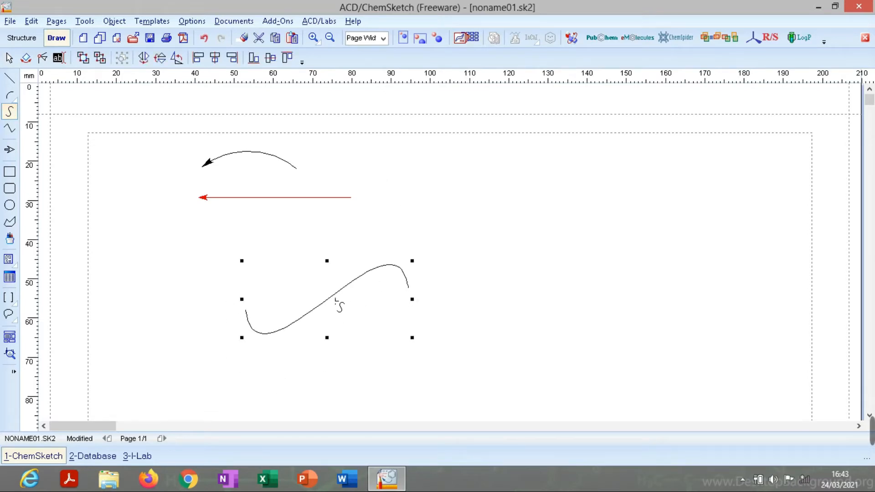
drag(331, 297, 328, 315)
key(ctrl+z)
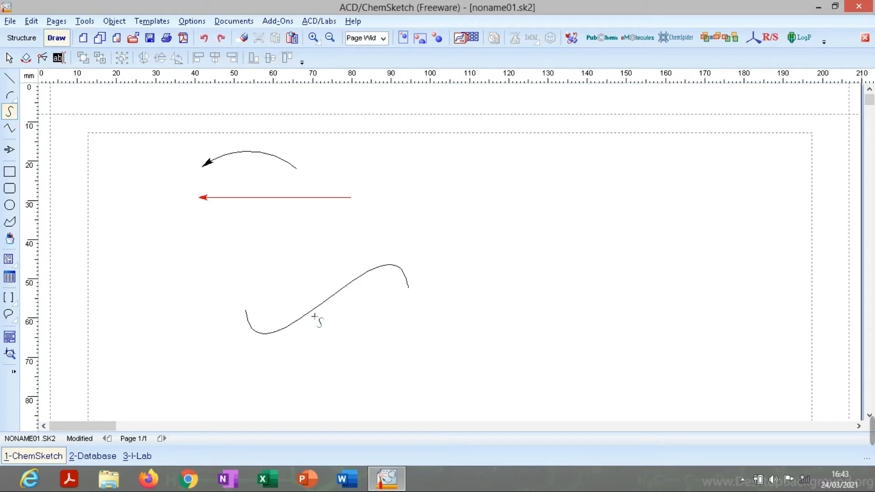
Draw a multi-point curve about 23 mm wide to the right of the arrows, bulging to the right
click(10, 128)
drag(449, 169, 589, 211)
click(525, 264)
click(525, 265)
right_click(525, 265)
Try to draw a polyline below the curve to the right of the arrows, and leave the polyline tool
click(478, 320)
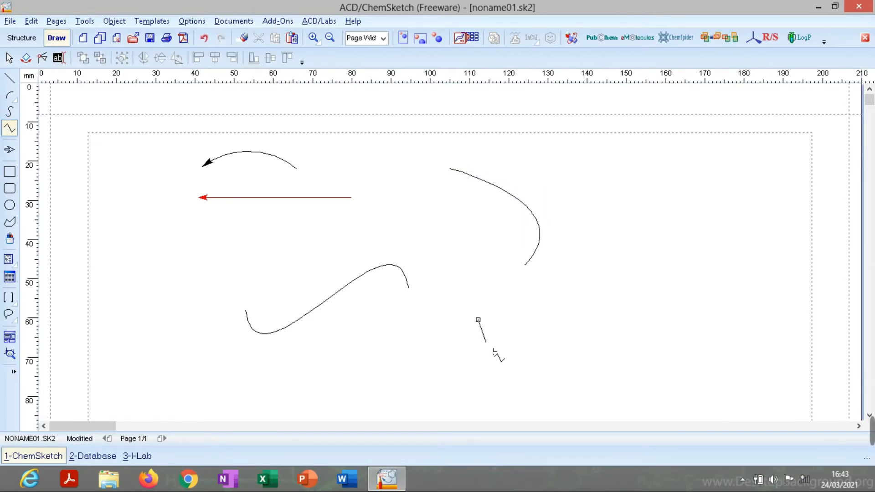
click(478, 321)
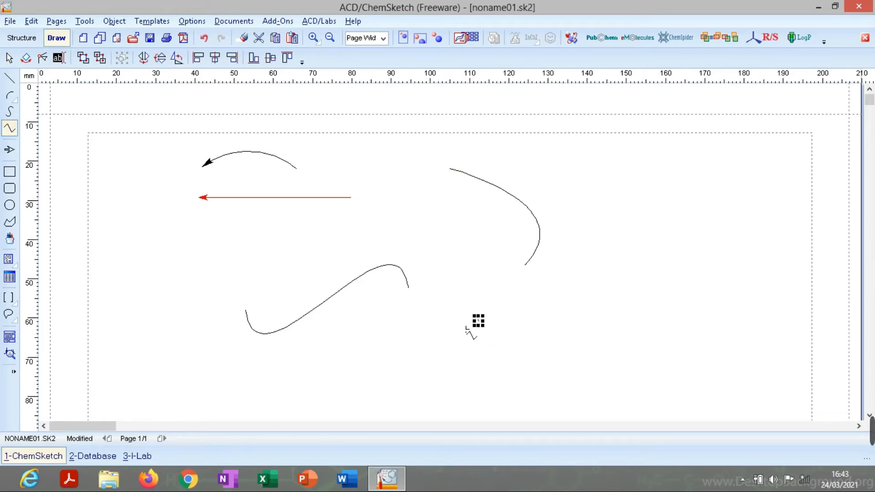
click(463, 325)
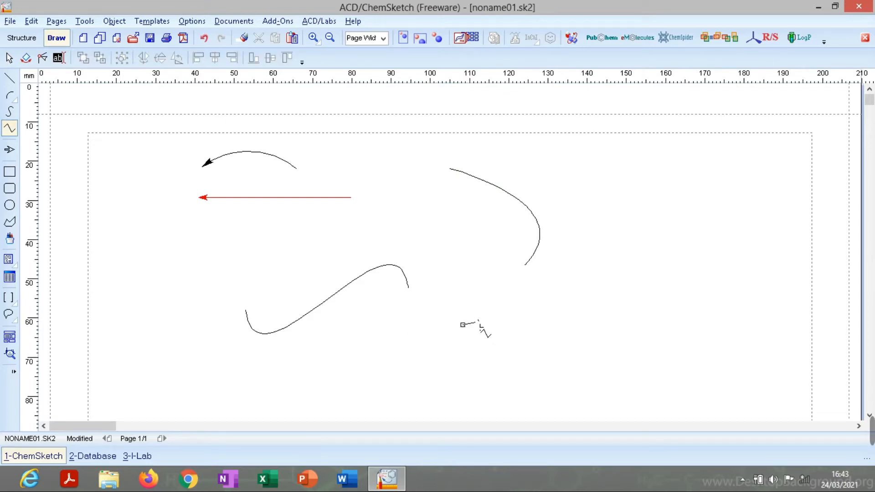
click(8, 58)
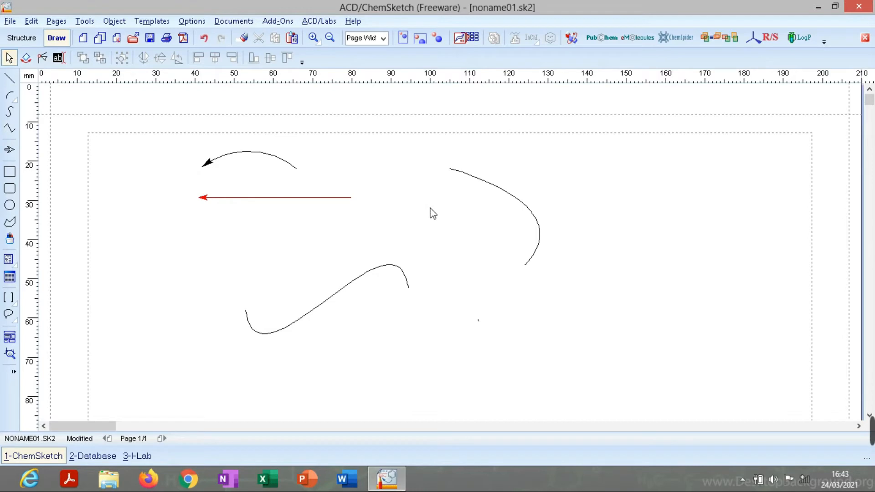
Add a solid full arrowhead to the lower end of the right-bulging curve and close the object settings
double_click(536, 270)
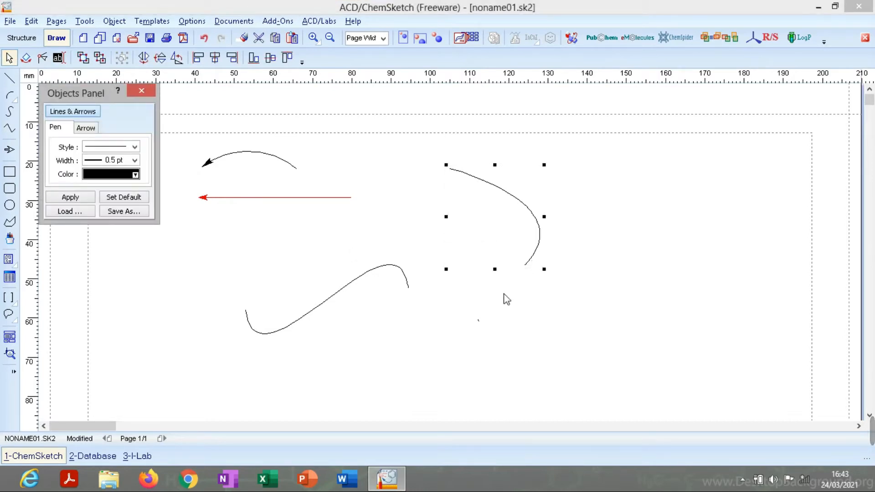
click(85, 128)
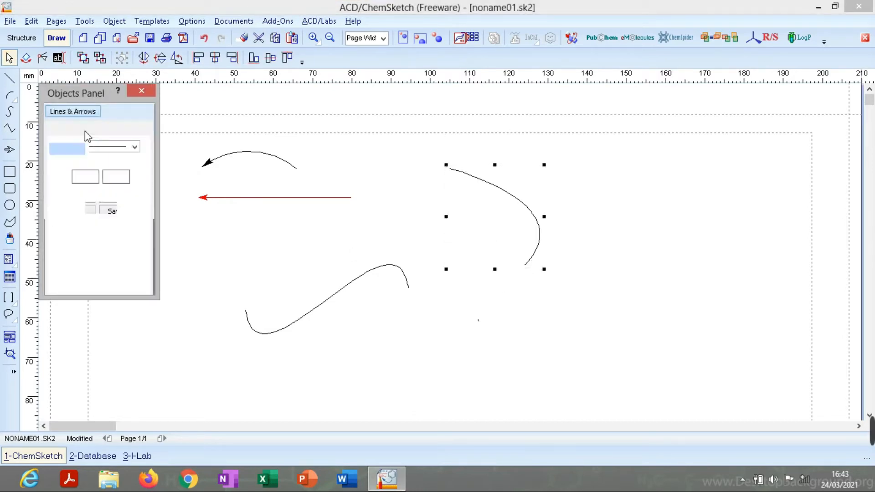
click(125, 178)
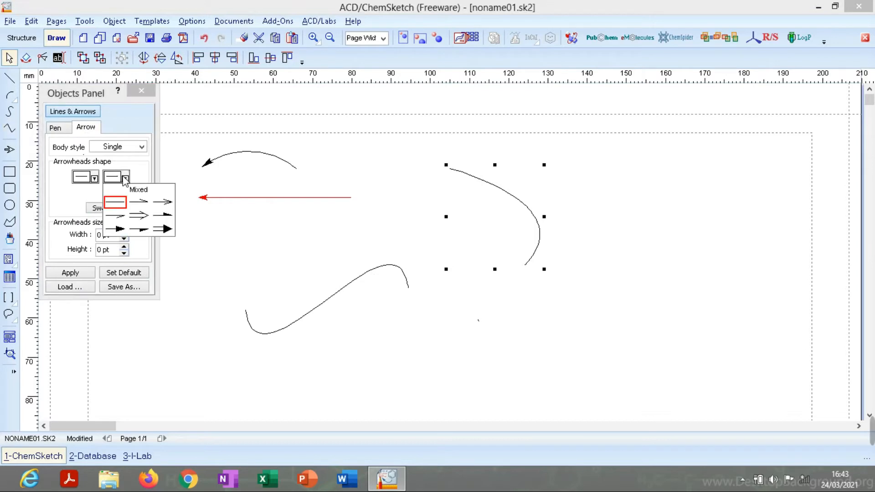
click(120, 229)
click(88, 273)
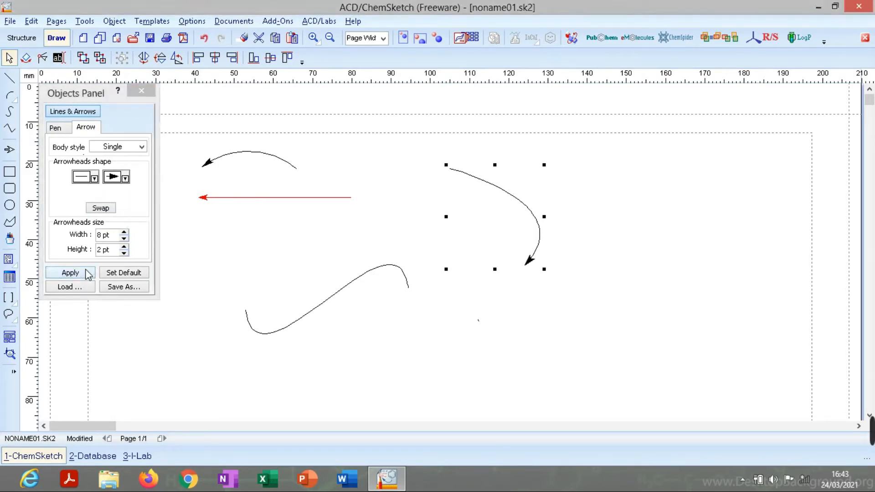
click(142, 91)
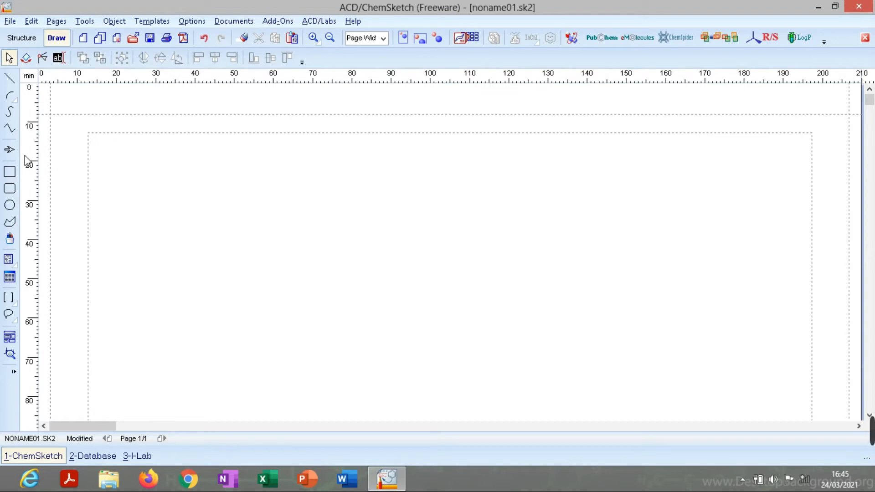
Draw a horizontal arrow about 30 mm long in the upper part of the empty page
click(9, 149)
drag(221, 185, 338, 189)
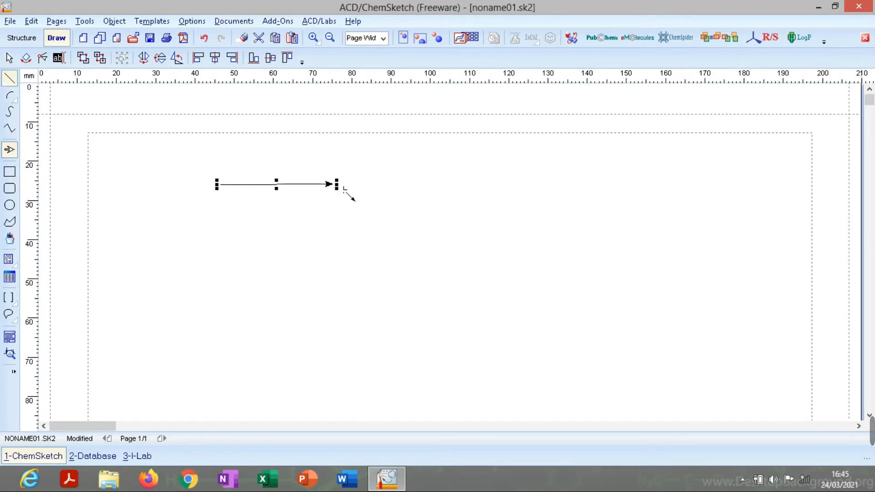
click(8, 58)
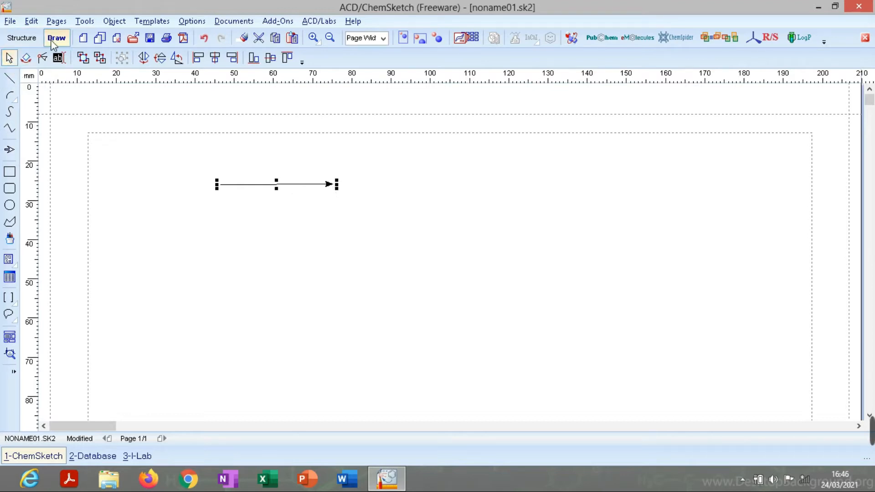
mouse_move(337, 184)
mouse_down()
mouse_move(310, 185)
mouse_move(359, 194)
mouse_move(346, 194)
mouse_up()
right_click(349, 186)
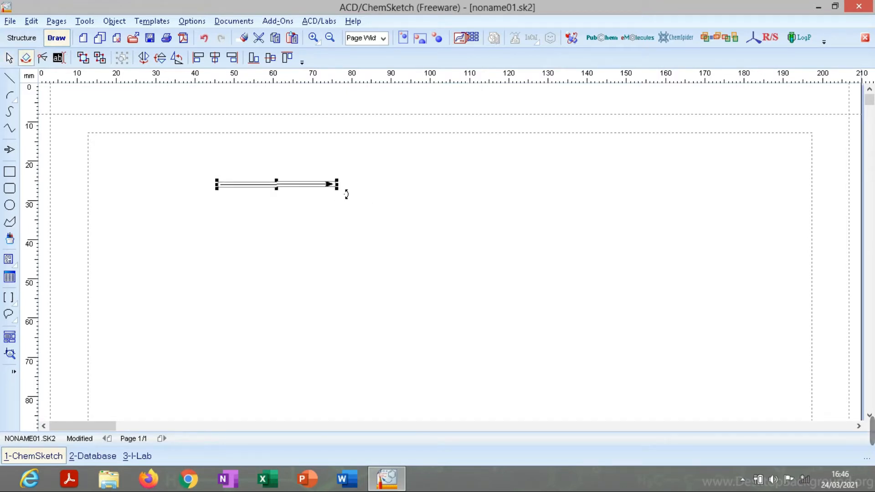
double_click(347, 194)
right_click(346, 194)
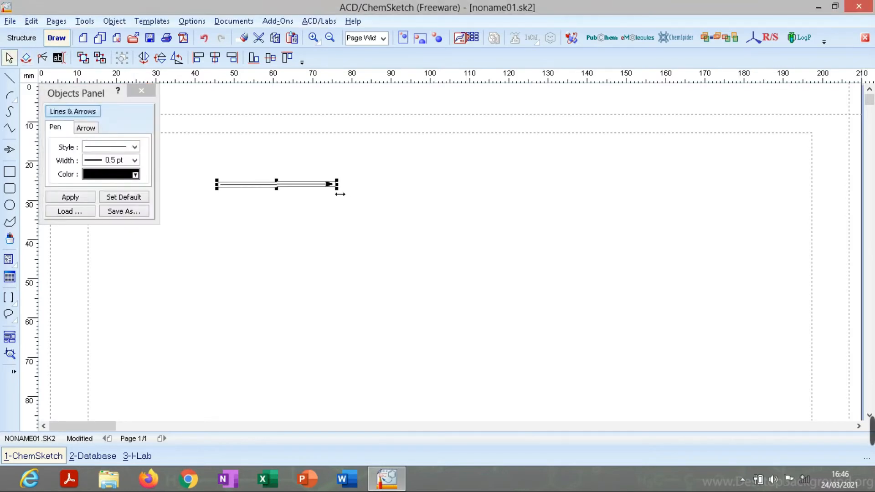
click(131, 87)
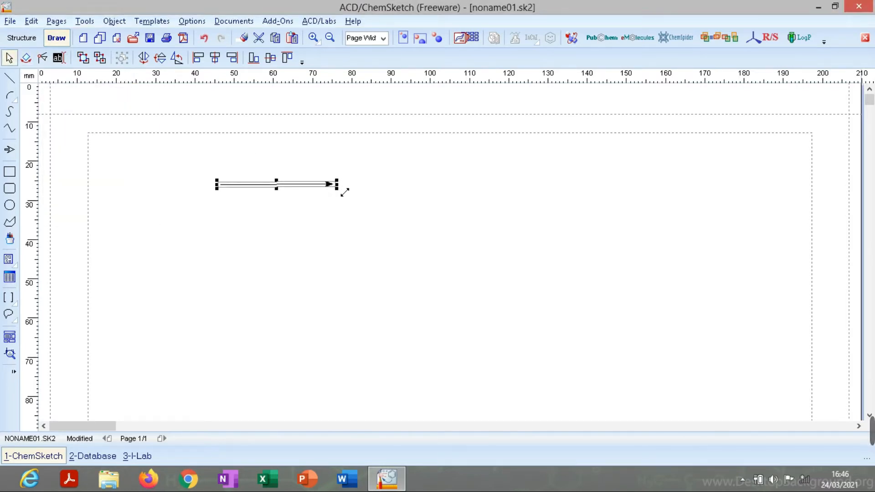
Lengthen the arrow to about 35 mm and rotate it to a steep slant and back to horizontal
drag(348, 193, 282, 216)
click(373, 194)
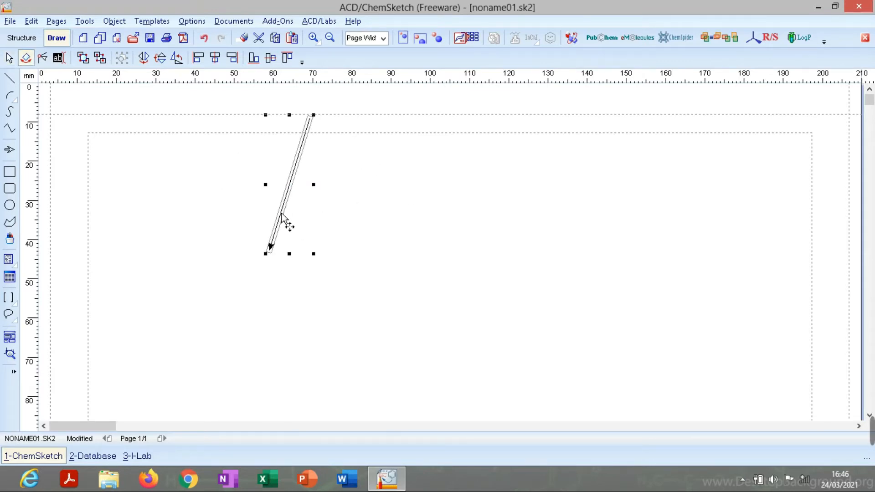
drag(292, 261, 371, 185)
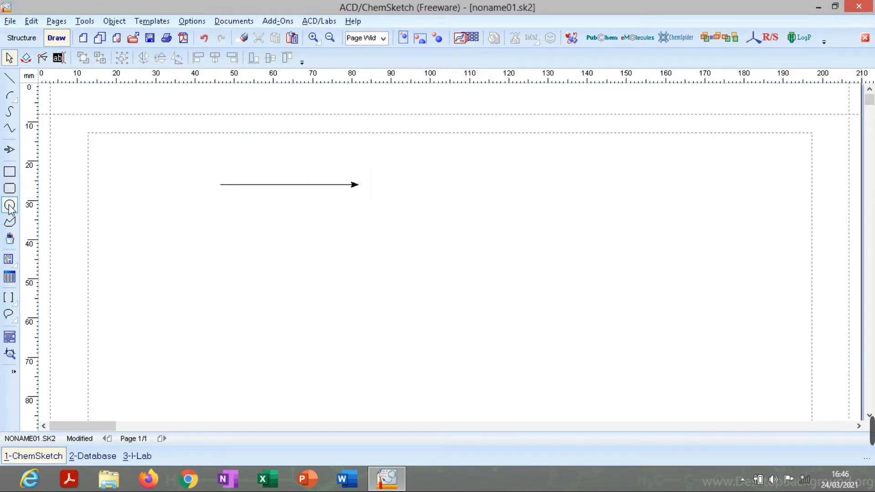
Draw a rectangle about 42 mm wide and 22 mm high below the arrow
click(9, 178)
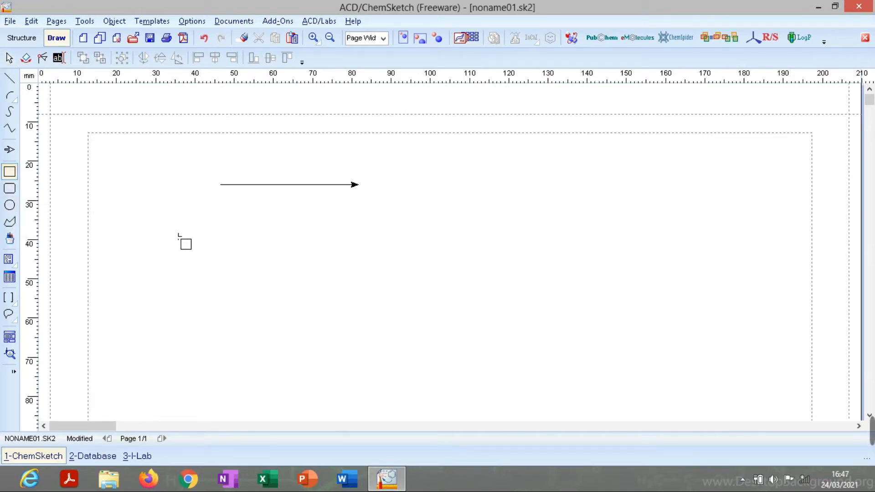
drag(212, 216, 376, 304)
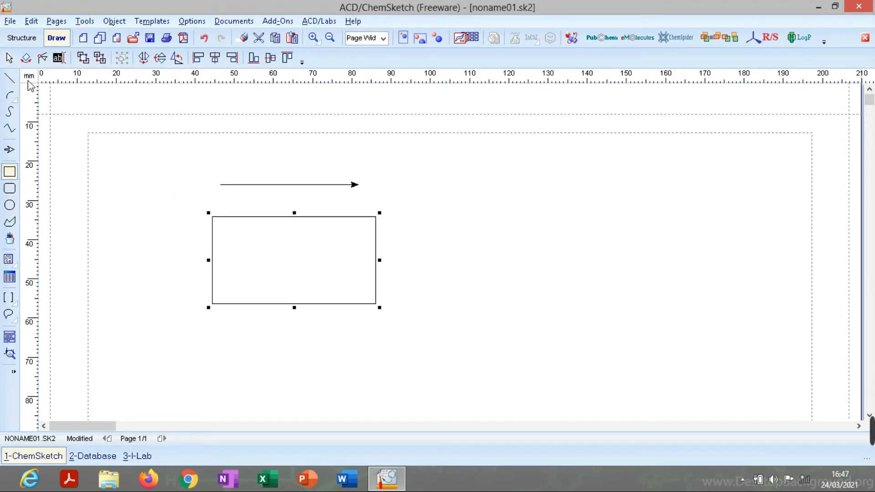
click(8, 58)
Move the rectangle over the arrow and send it to the back, enclosing the whole arrow
drag(287, 243, 360, 179)
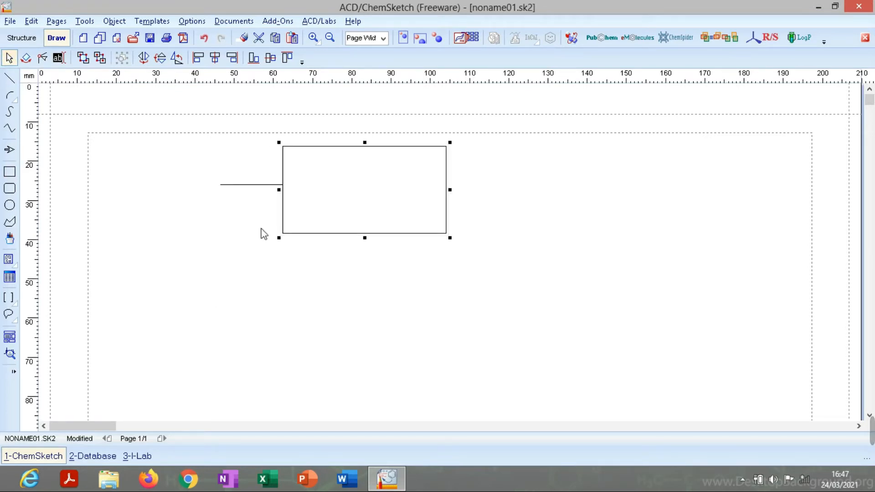
click(101, 63)
drag(393, 215, 329, 219)
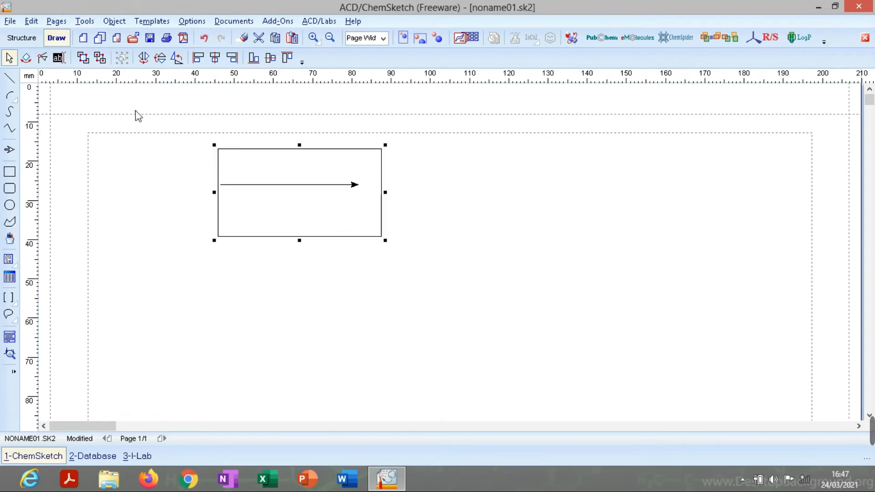
Bring the rectangle to the front and send it to the back again, and move it below the arrow
click(82, 58)
click(100, 58)
drag(342, 226, 333, 302)
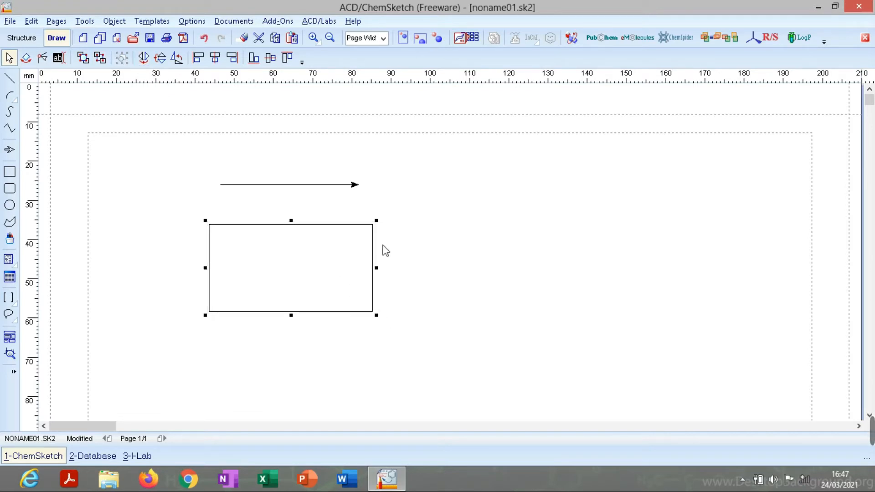
Narrow the rectangle to about 13 mm wide and rotate it by 90 degrees
drag(377, 269, 264, 268)
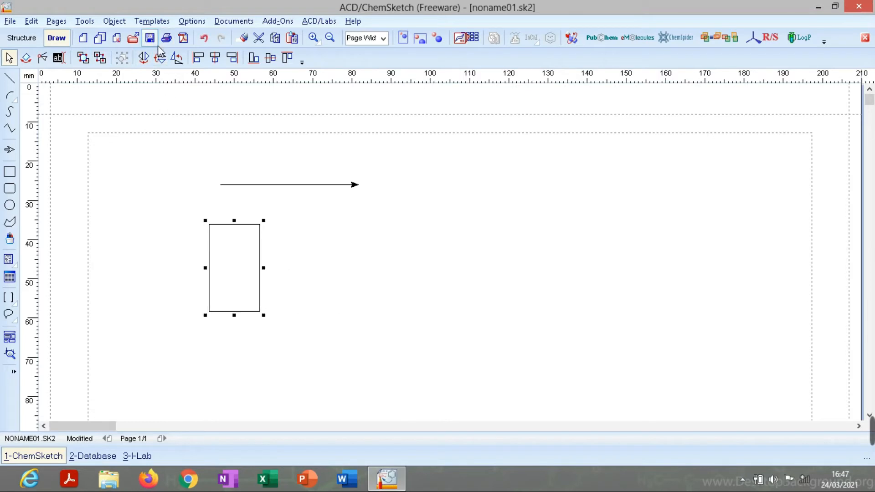
click(177, 58)
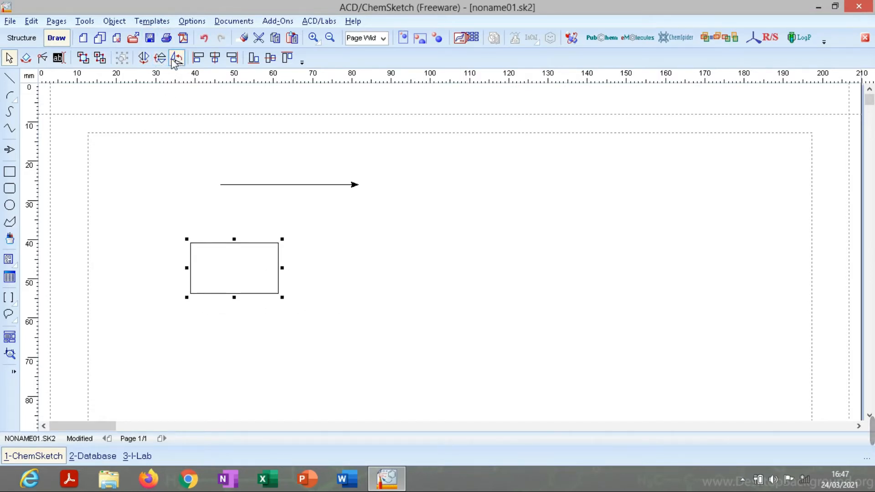
Try the alignment commands on the rectangle: left, horizontal centre, right, vertical centre and top of the page
click(199, 58)
click(215, 58)
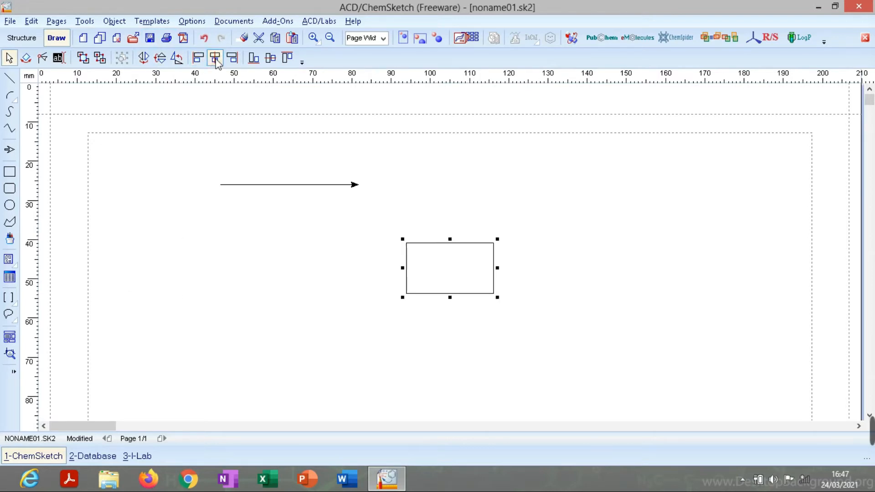
click(232, 58)
click(271, 58)
click(287, 58)
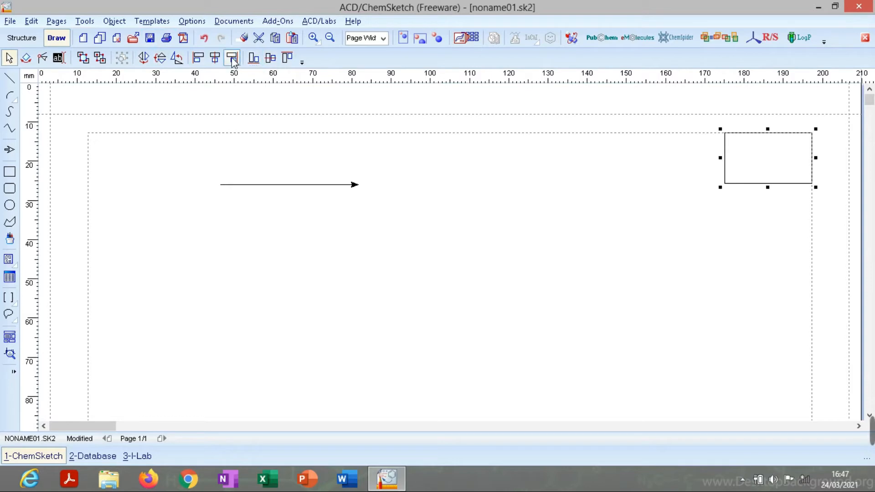
click(215, 58)
Draw a closed four-point shape about 35 mm wide and 25 mm high beside the arrow, with a curved right side
click(10, 222)
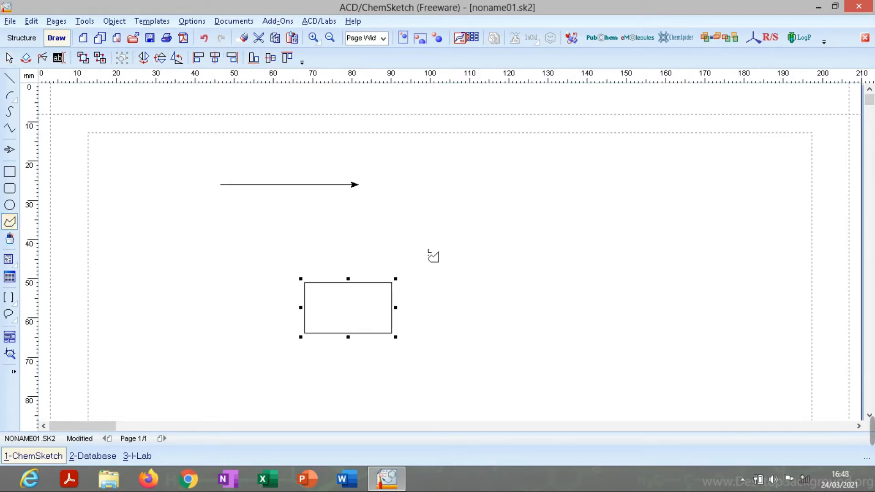
click(499, 177)
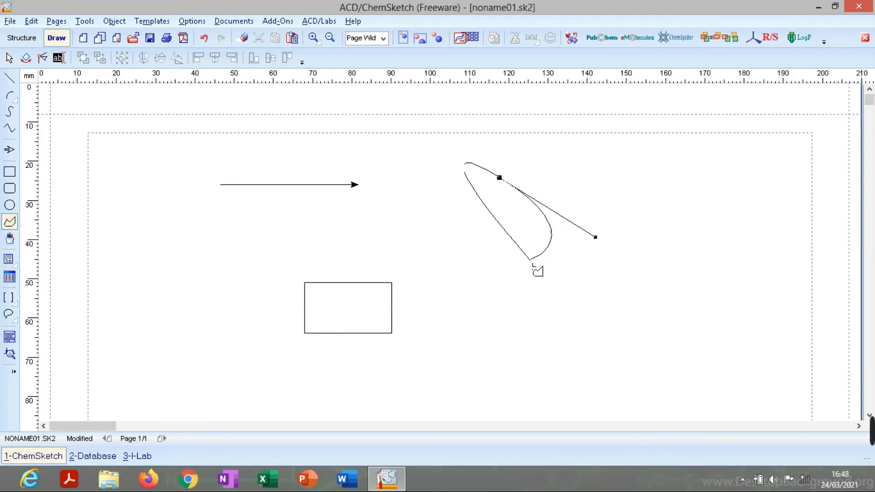
click(387, 227)
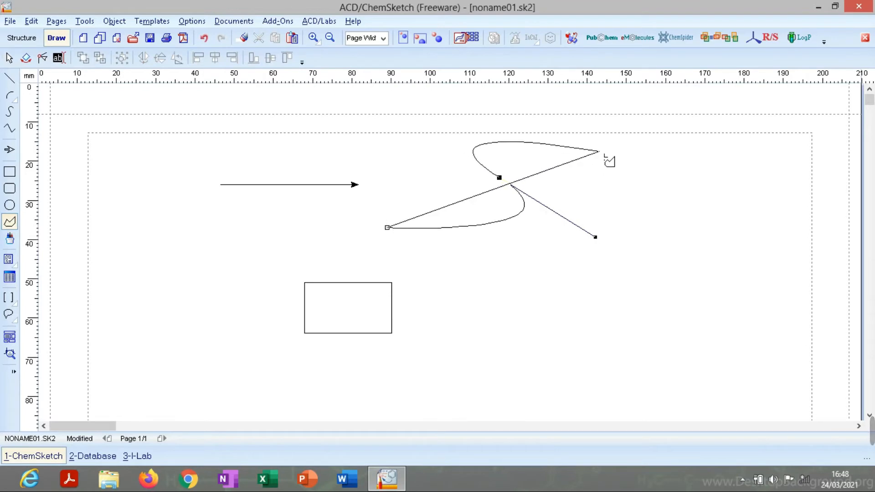
click(385, 136)
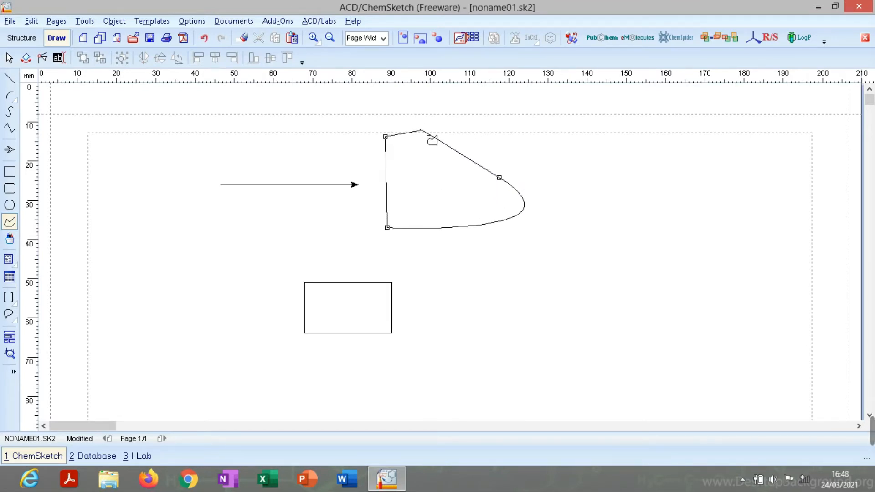
double_click(421, 130)
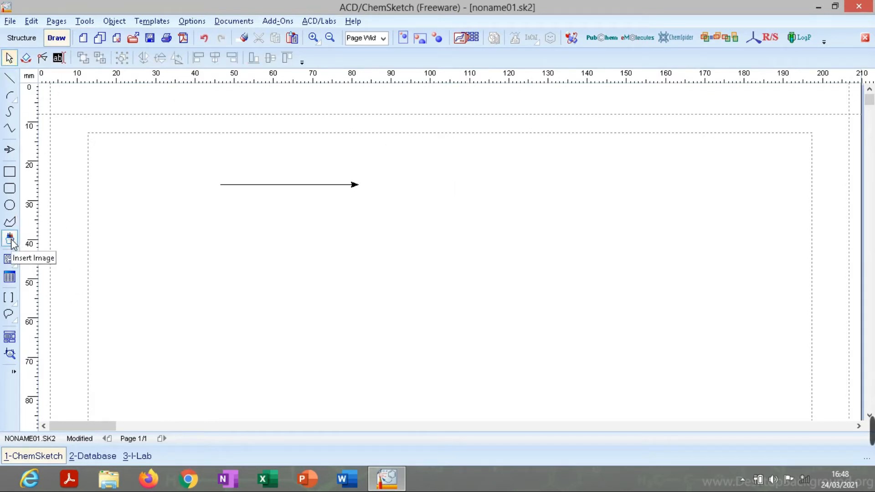
Insert the PNG image AAS from the desktop folder into the page
click(11, 239)
click(321, 265)
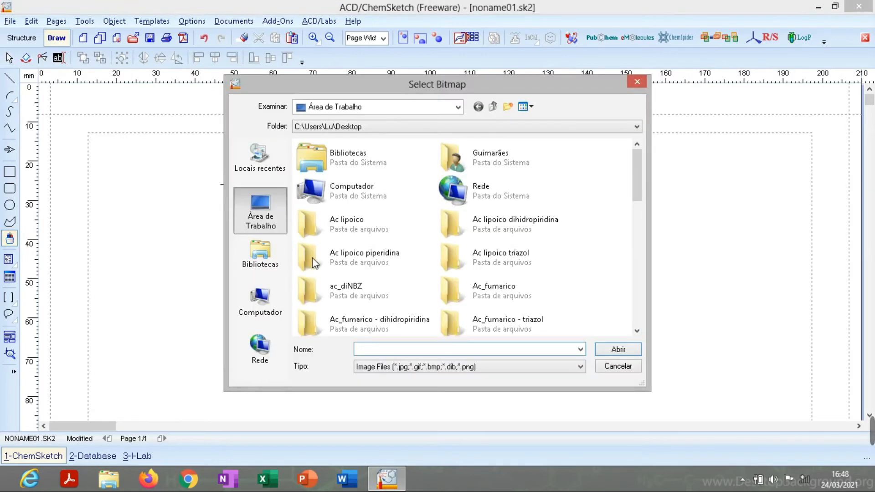
drag(639, 187, 622, 297)
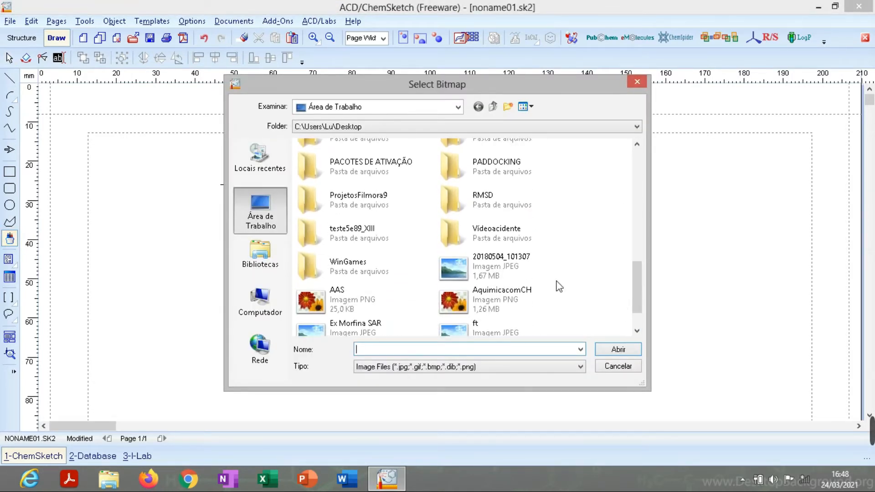
double_click(357, 295)
Move the inserted molecule image to the right of the arrow, near the page's right margin
drag(441, 350, 654, 268)
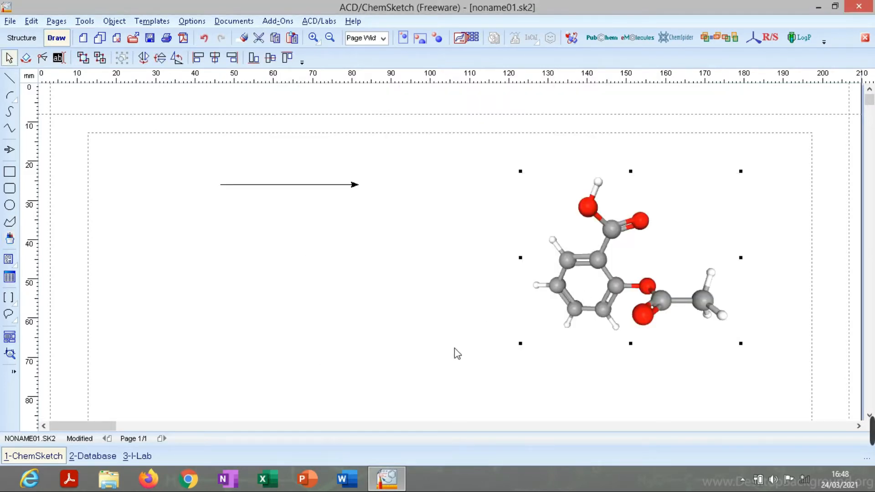
click(456, 353)
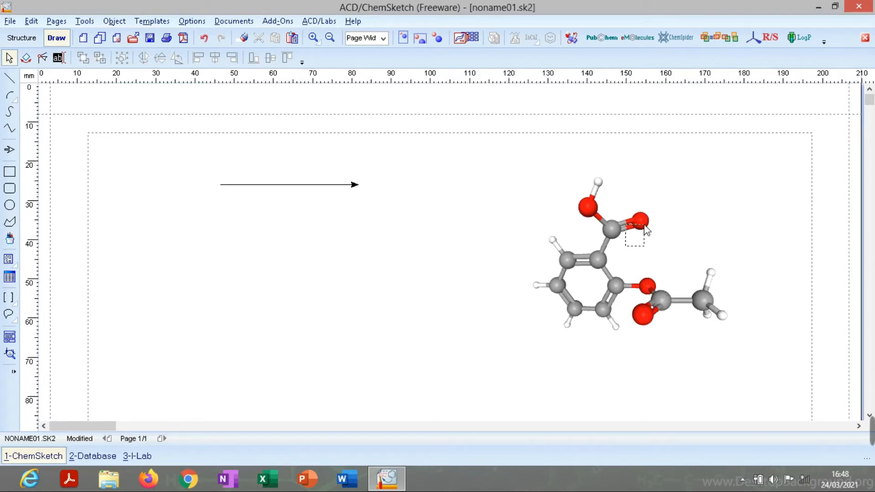
drag(649, 218, 658, 207)
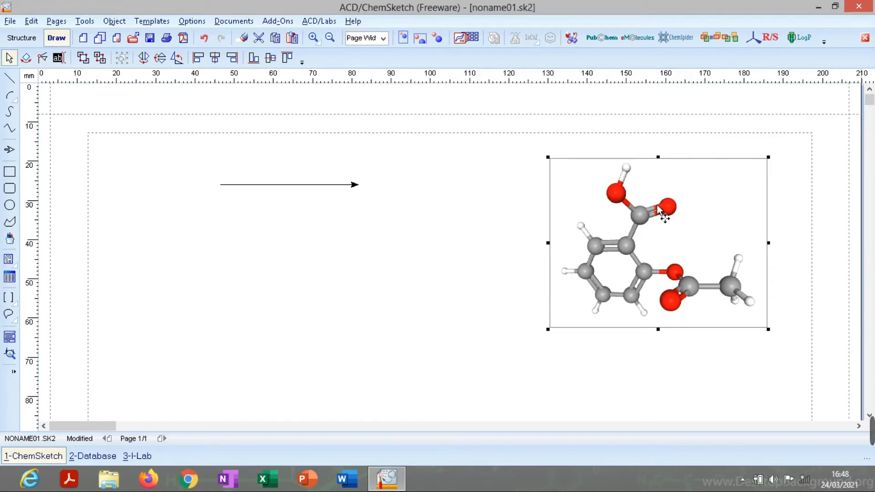
Open an empty text box below the arrow and replace it with a centred table of 4 rows and 2 columns, about 64 by 41 mm
click(8, 259)
click(190, 290)
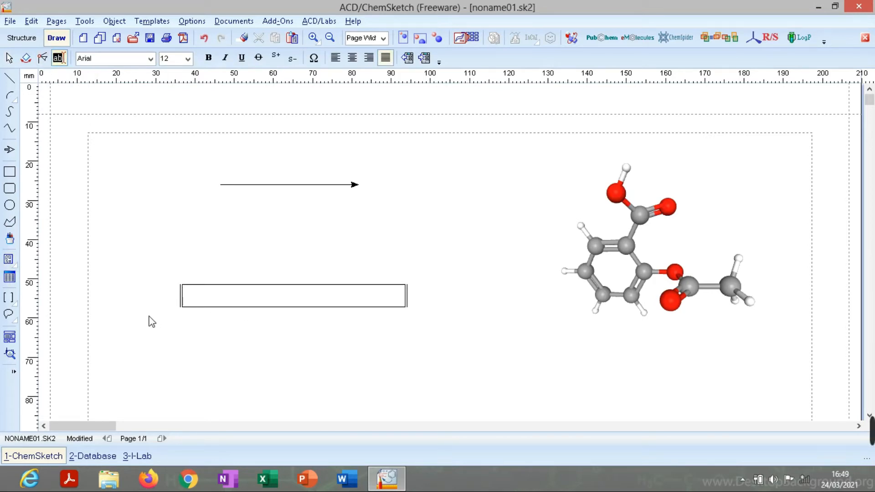
click(9, 277)
drag(169, 227, 420, 388)
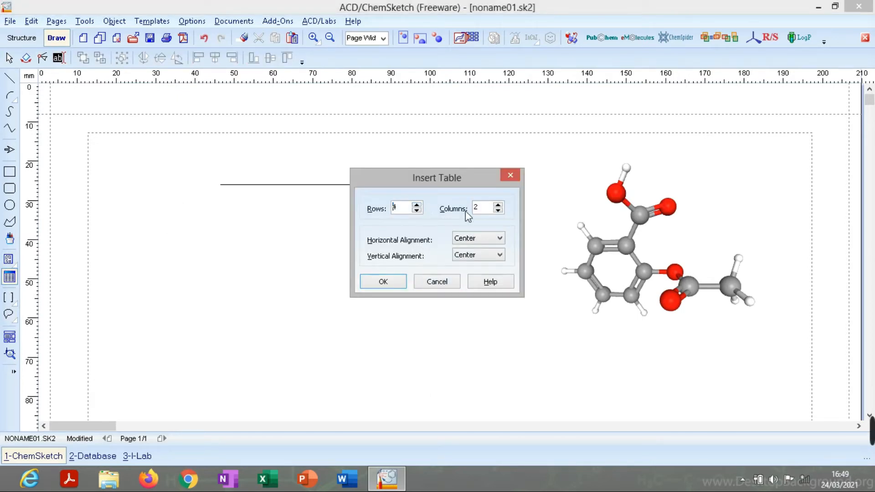
click(389, 283)
click(283, 301)
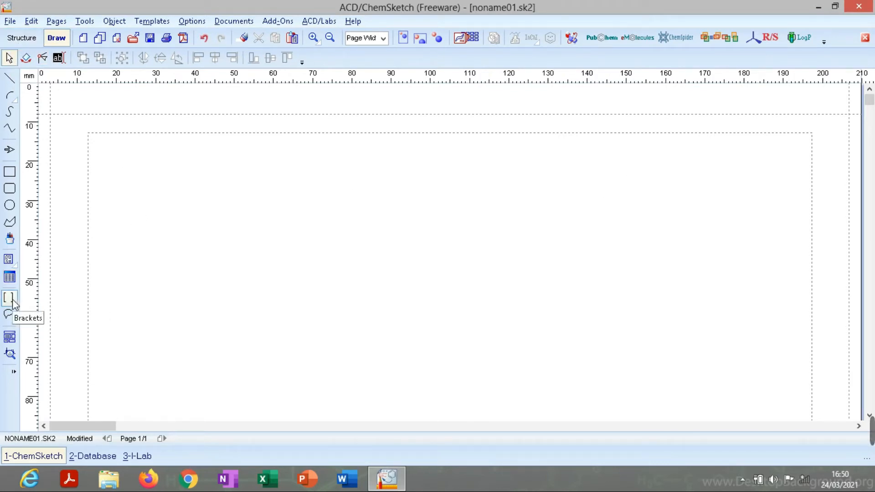
Place a five-membered carbon ring in Structure mode and enclose it in square brackets in Draw mode
click(22, 37)
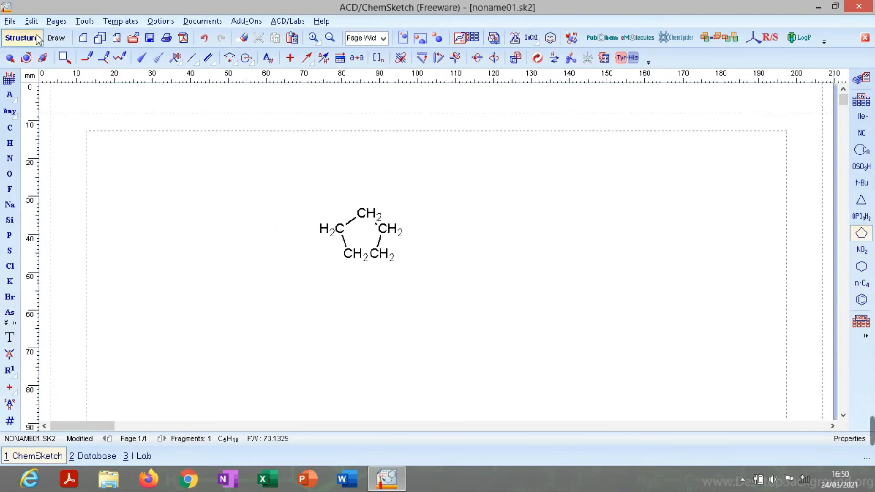
click(56, 38)
click(9, 297)
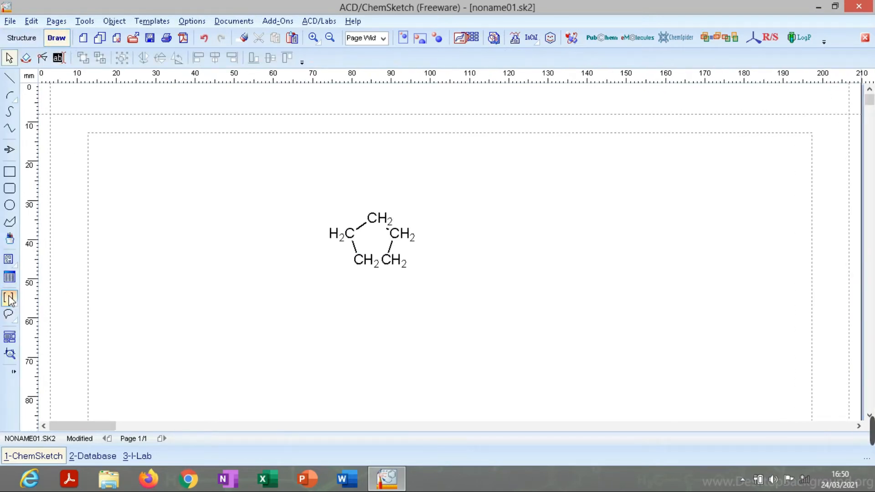
click(332, 278)
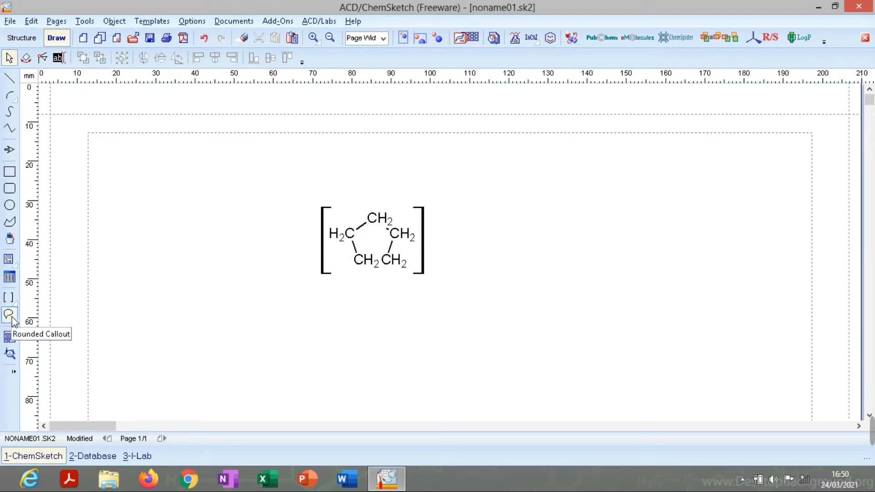
Undo the square brackets and enclose the ring in a pair of round brackets instead
click(8, 297)
key(ctrl+z)
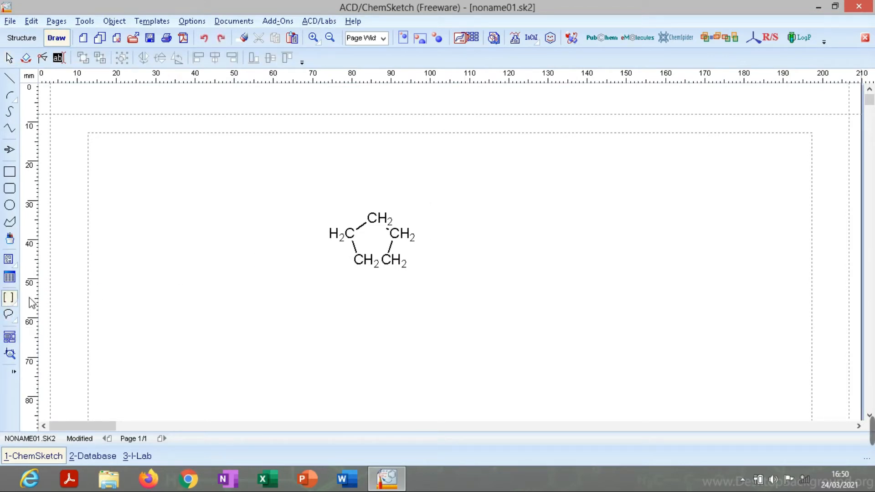
click(16, 304)
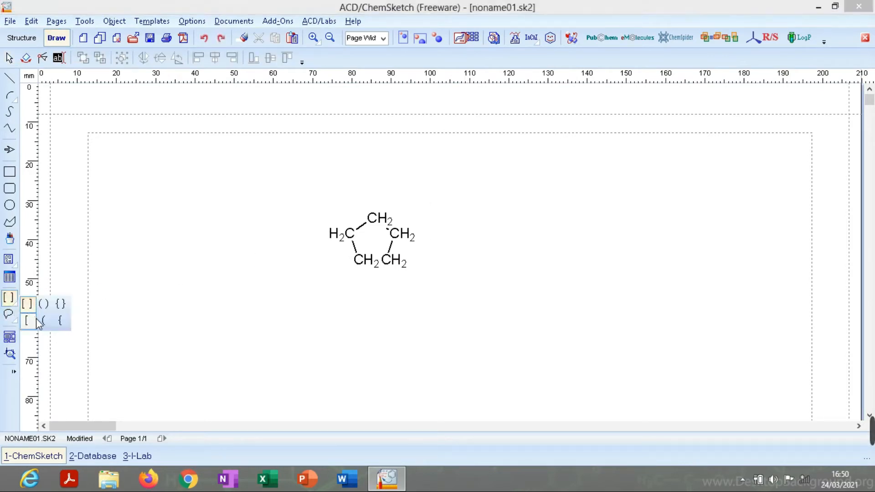
click(43, 304)
click(385, 266)
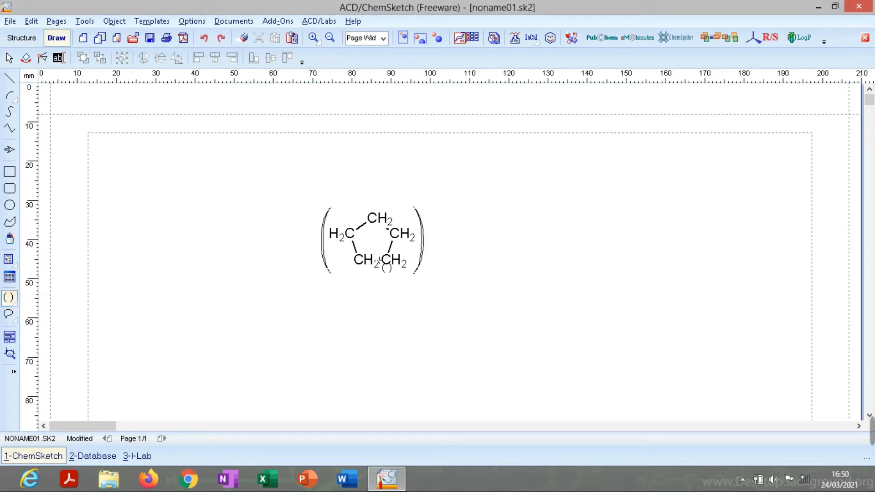
click(380, 259)
right_click(299, 300)
click(301, 304)
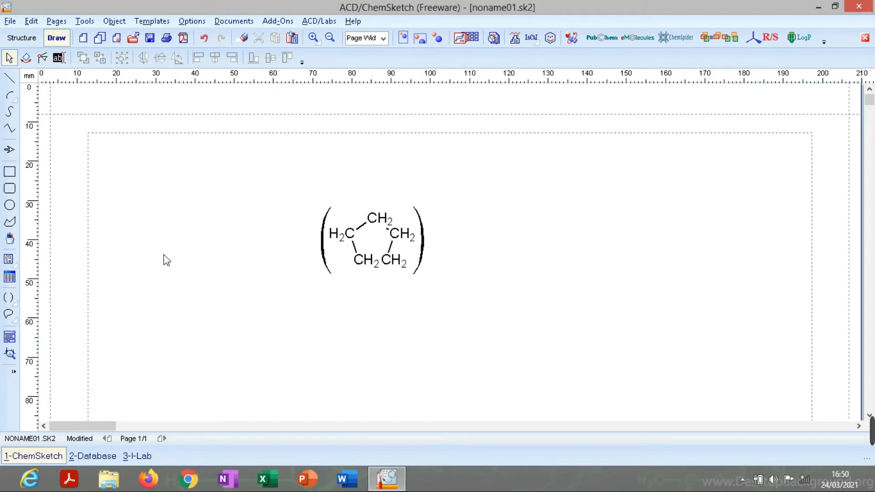
Undo the round brackets and add a single opening curly brace on the left side of the ring
key(ctrl+z)
click(9, 297)
click(16, 305)
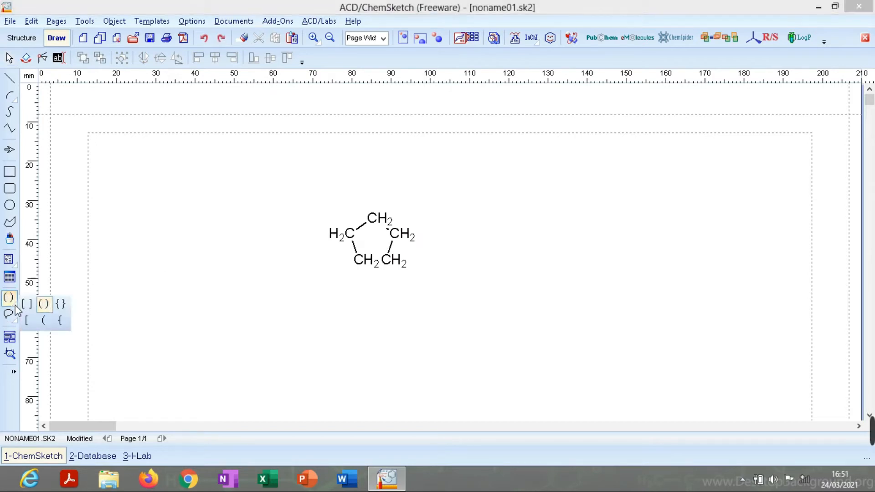
click(61, 325)
drag(327, 207, 331, 275)
click(67, 306)
Add the text "Pentano" below the ring, to its left, and narrow the text box to fit the word
click(10, 313)
click(17, 324)
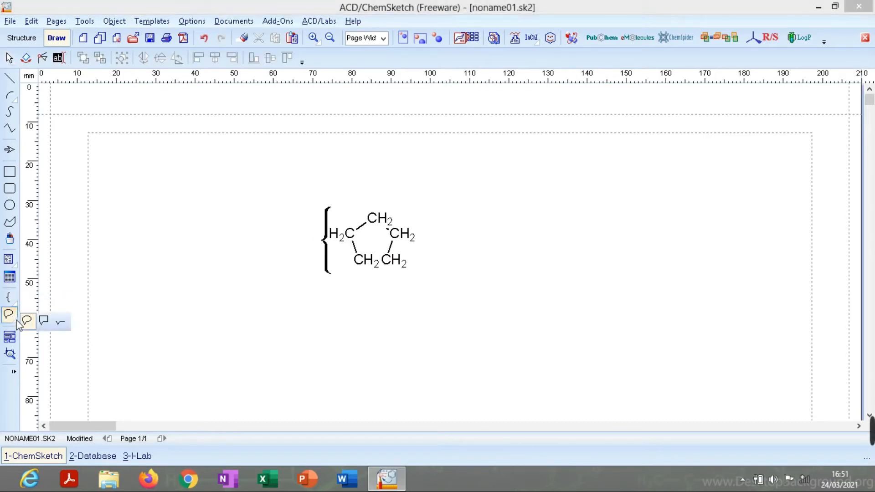
click(26, 321)
click(58, 58)
click(244, 304)
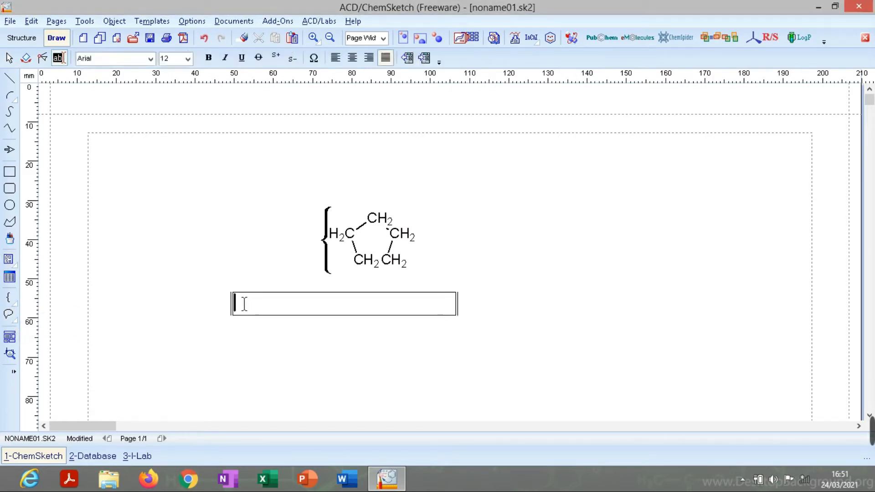
text(Pentano)
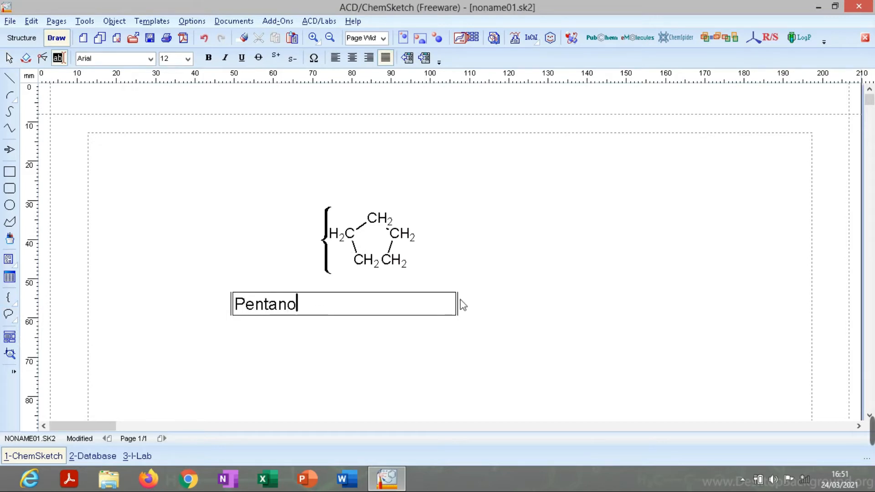
drag(465, 311, 305, 311)
click(326, 337)
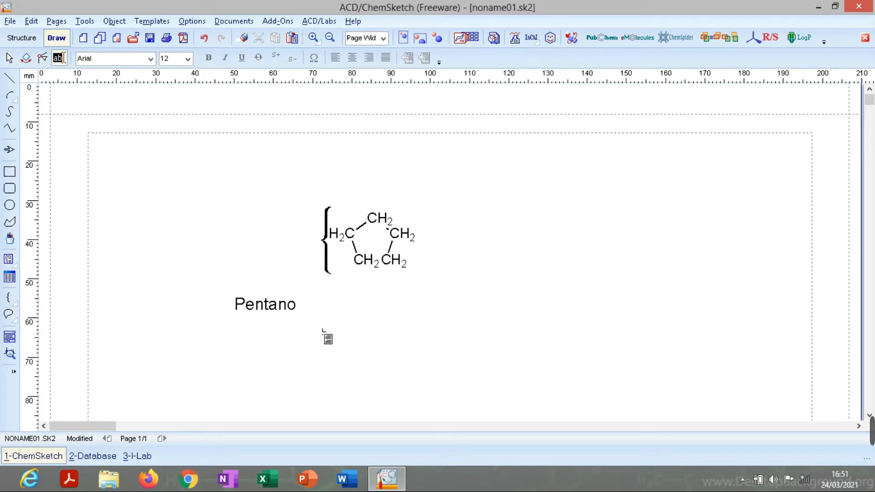
Draw a rounded callout about 29 mm wide and 24 mm high around the Pentano text and send it behind the text
click(9, 314)
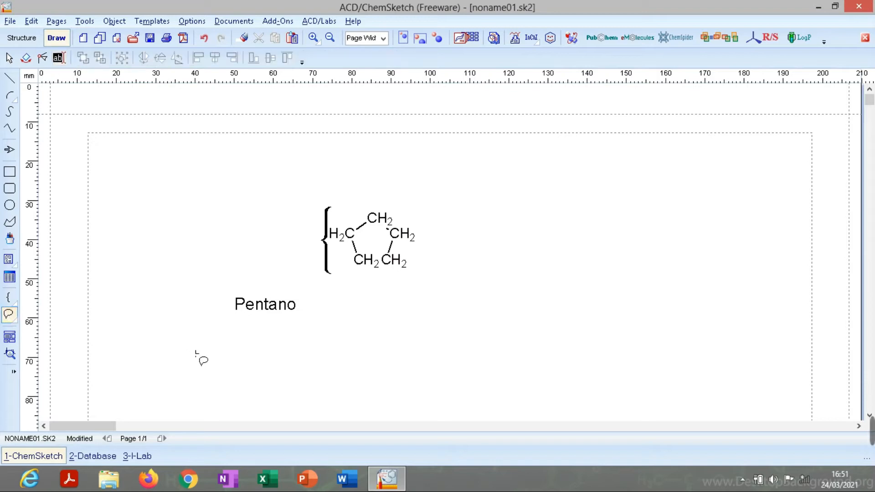
mouse_move(211, 361)
mouse_down()
mouse_move(279, 274)
mouse_move(320, 287)
mouse_up()
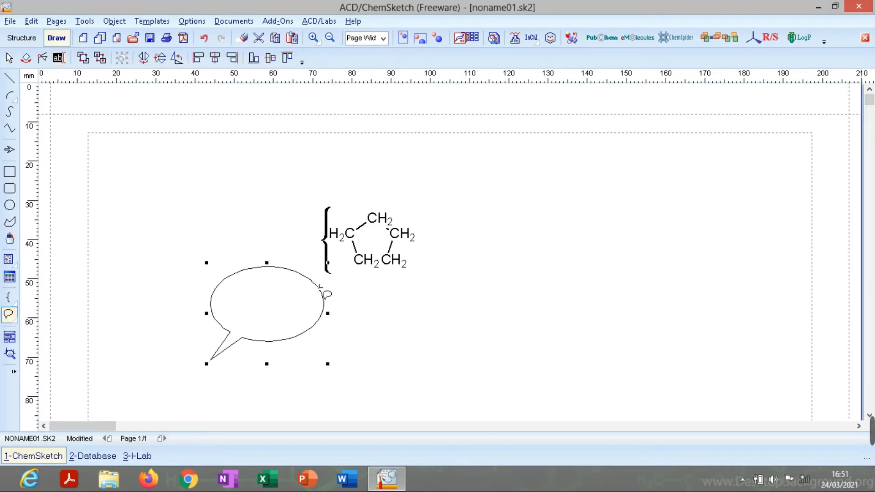
click(101, 58)
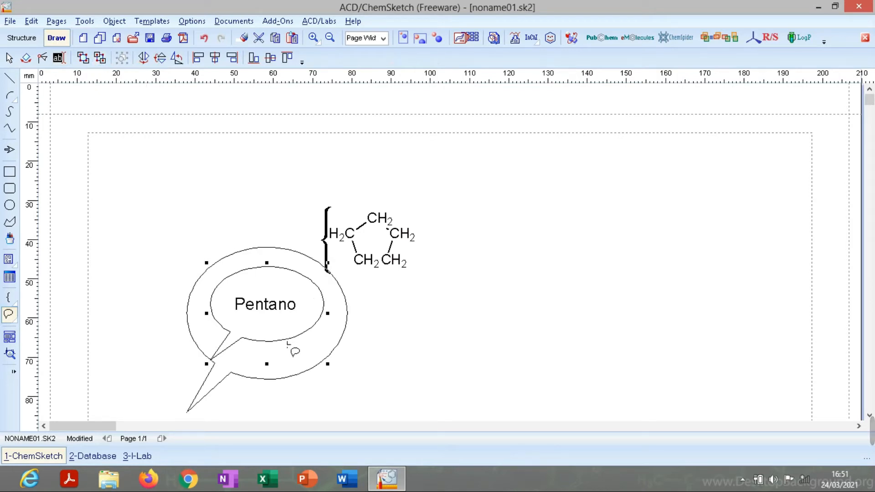
Draw a rectangular callout about 28 mm wide and 19 mm high above the Pentano callout, and a line callout to its right
click(14, 319)
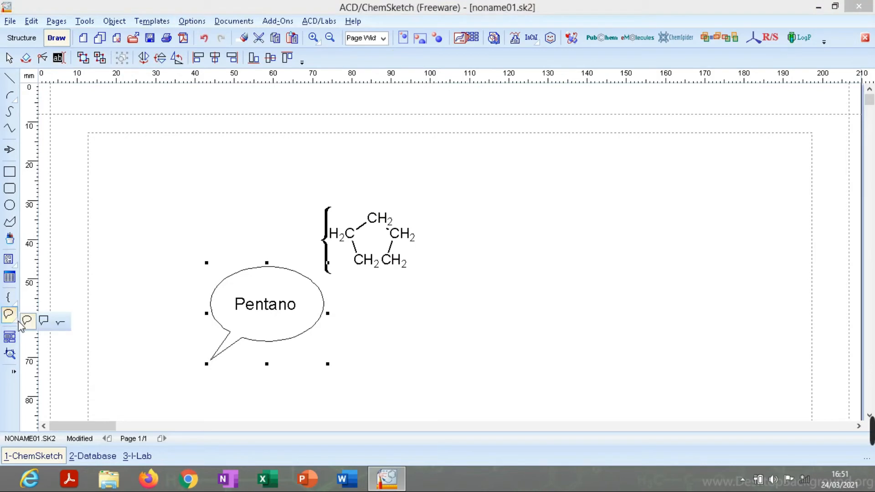
click(44, 321)
drag(195, 199, 316, 160)
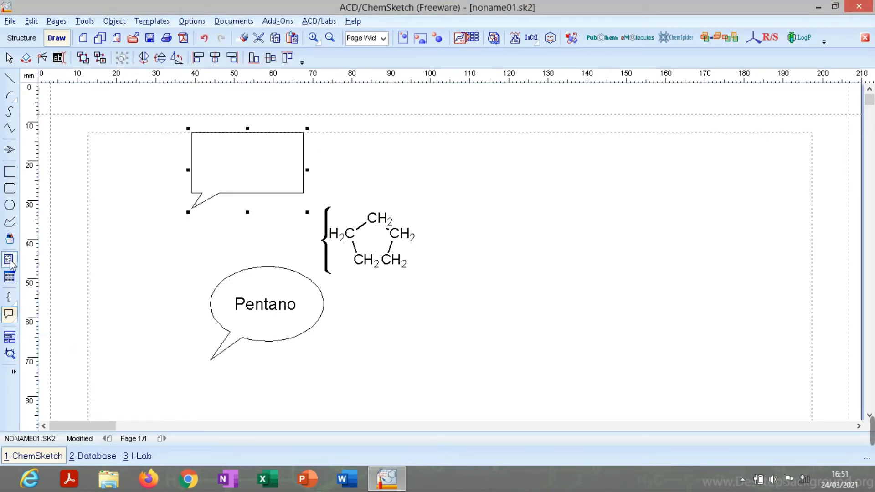
click(14, 319)
click(59, 322)
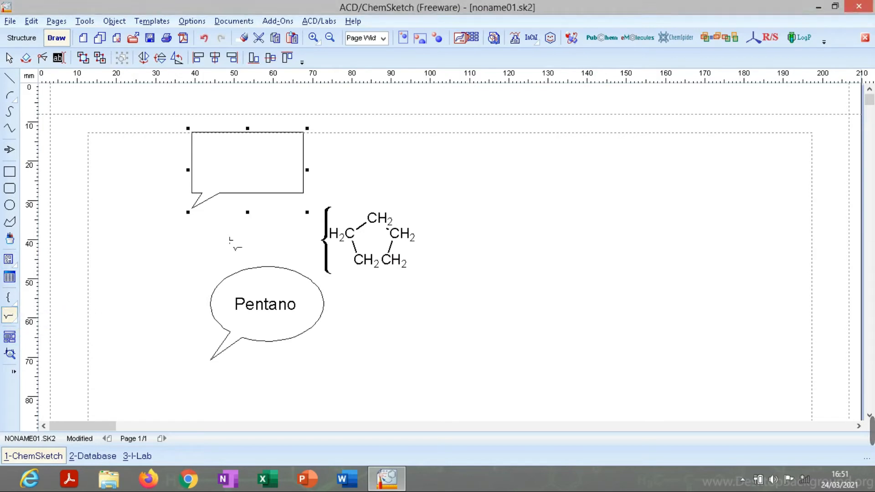
drag(380, 174, 519, 150)
Delete the rectangular and line callouts, the rounded callout and the Pentano text
click(8, 58)
drag(149, 121, 571, 214)
key(Delete)
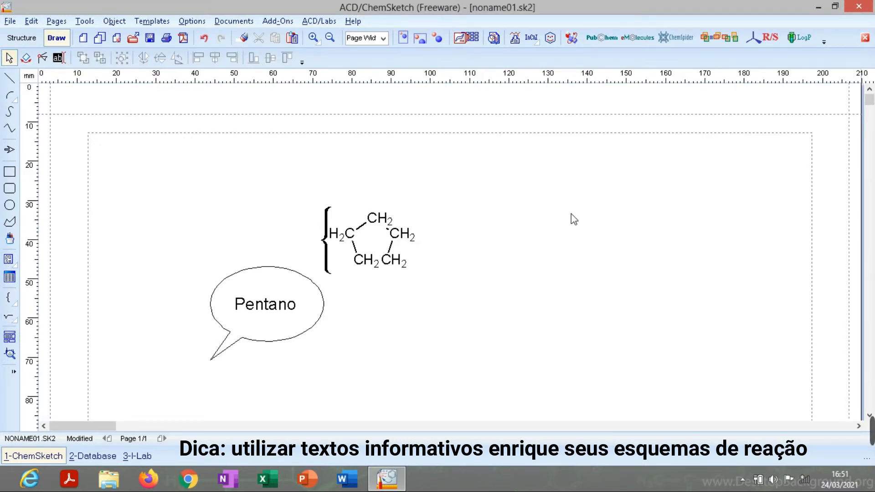
click(242, 328)
key(Delete)
click(254, 312)
key(Delete)
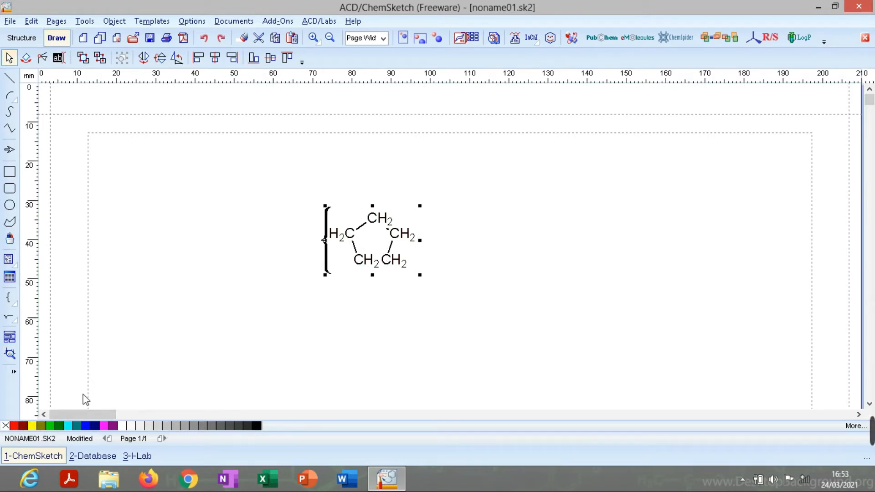
Try red, yellow, green and dark blue on the ring's atom labels and leave them green
click(14, 426)
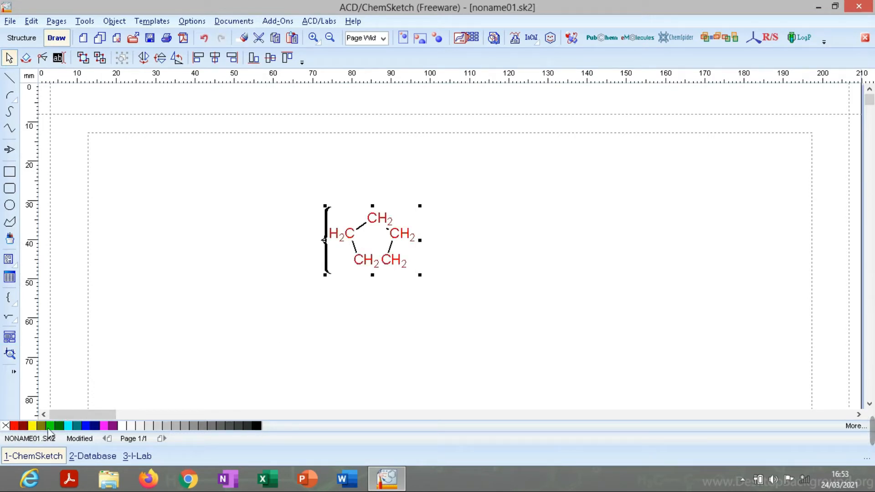
click(33, 426)
click(48, 427)
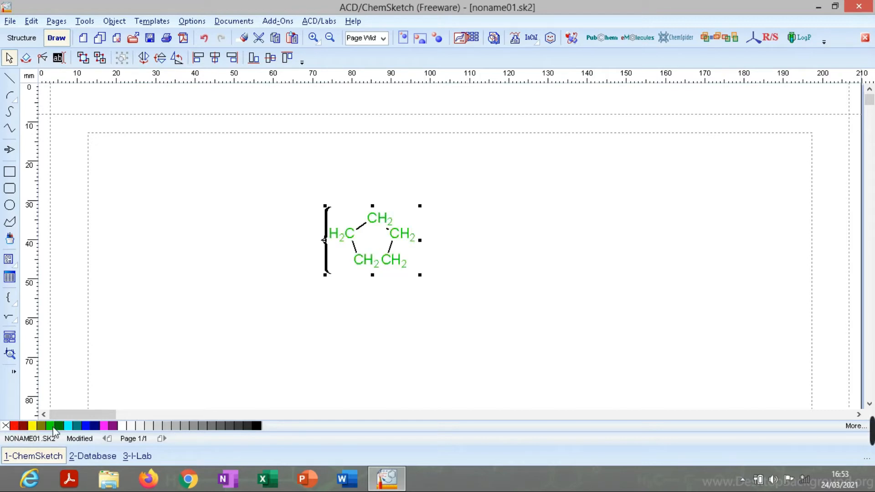
click(95, 426)
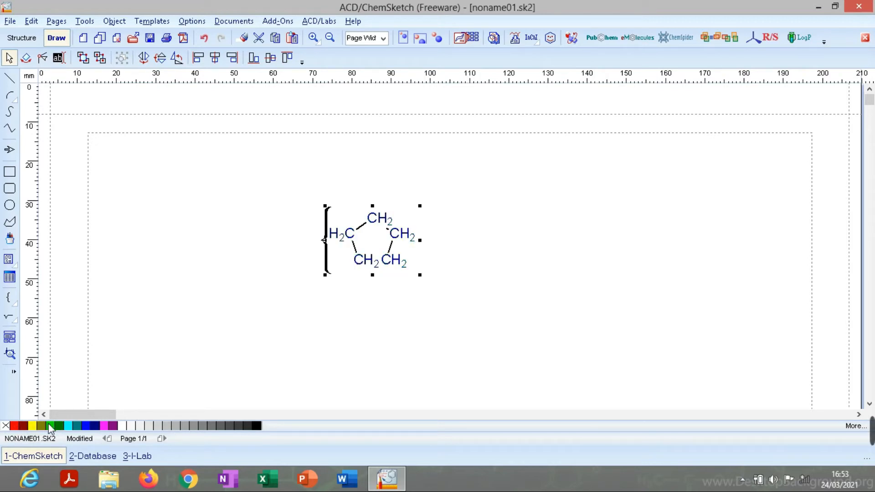
click(54, 426)
click(180, 269)
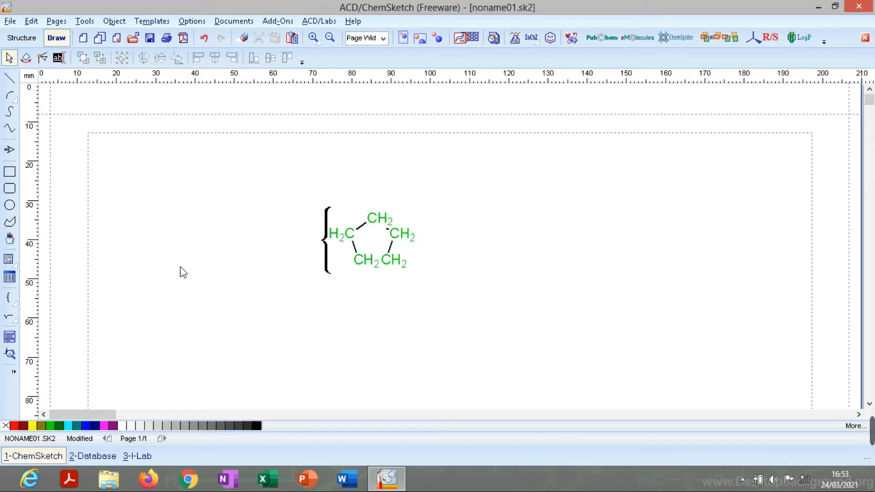
Rename the page as paginainicial and choose it from the list of pages
click(57, 21)
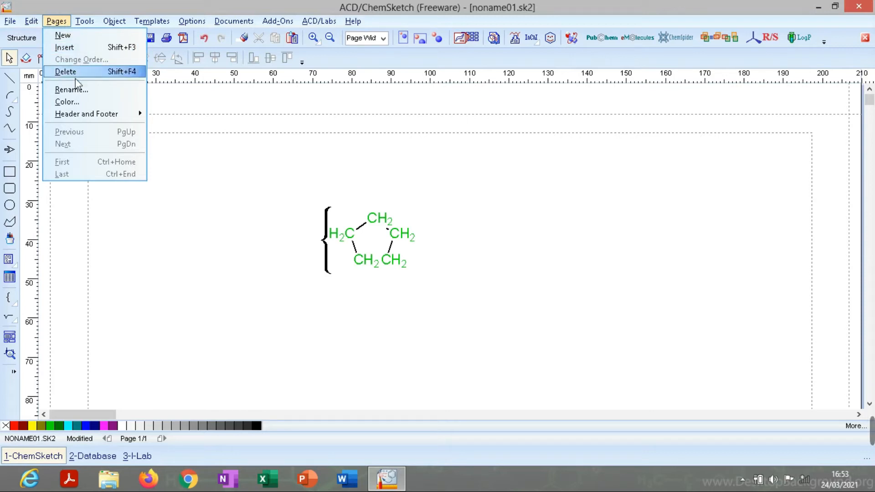
click(80, 91)
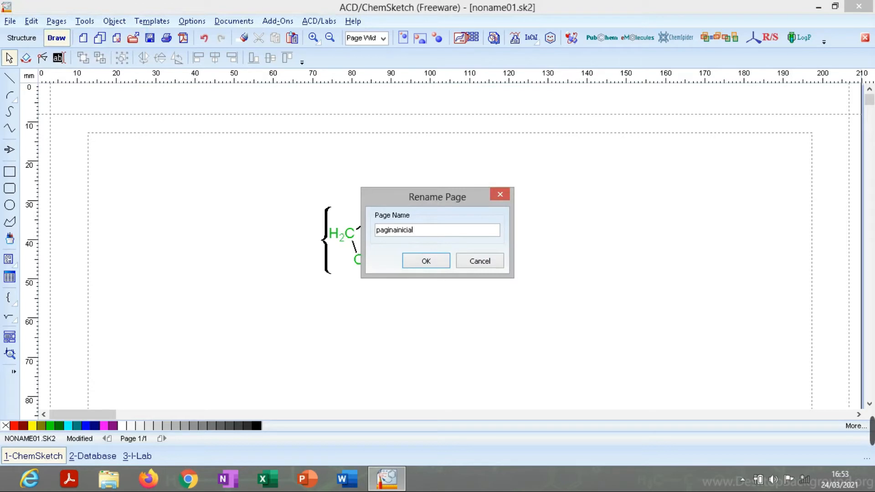
key(Return)
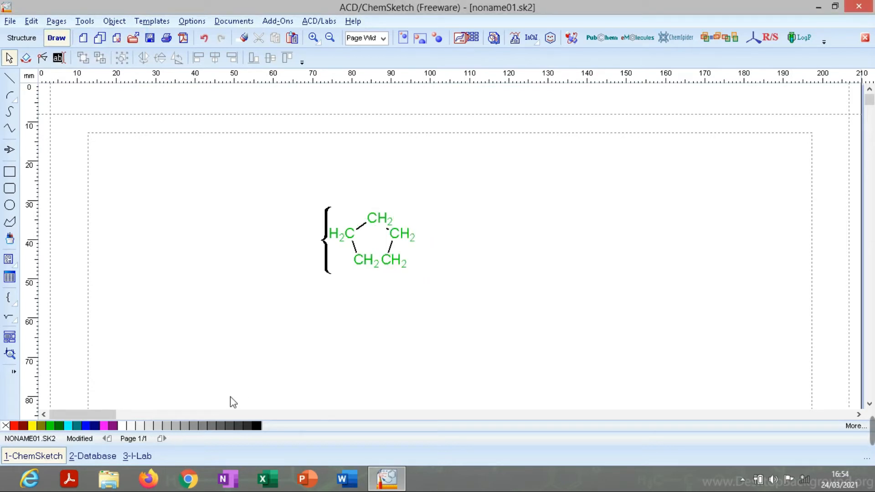
click(143, 444)
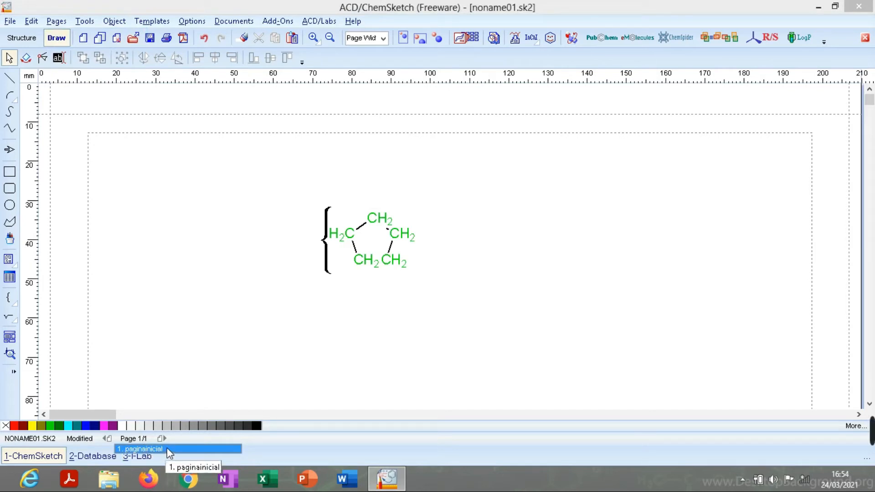
click(165, 449)
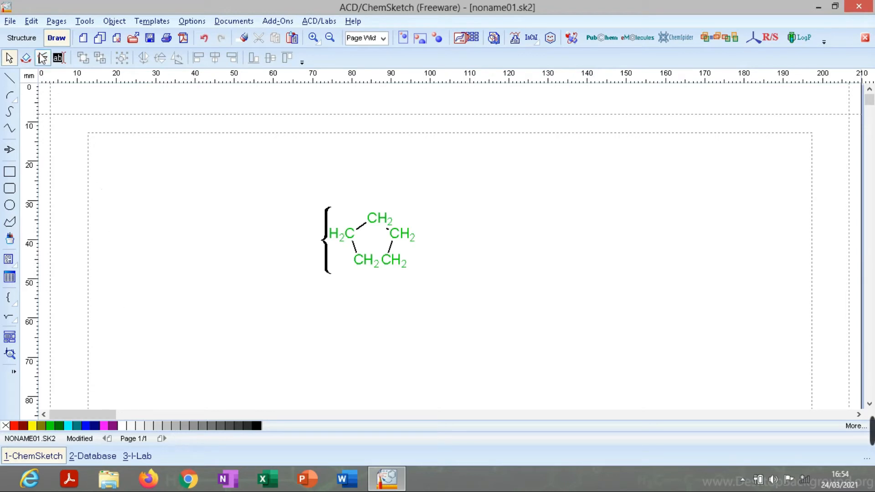
Set the page background colour to red
click(56, 21)
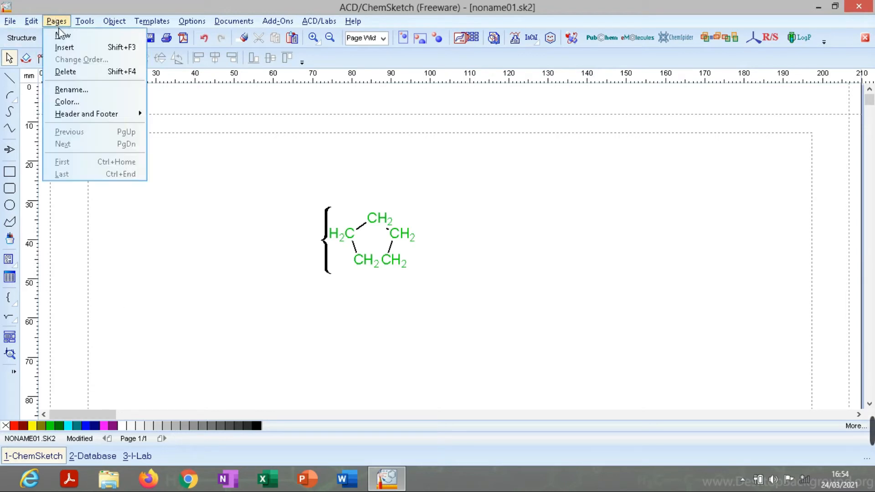
click(85, 102)
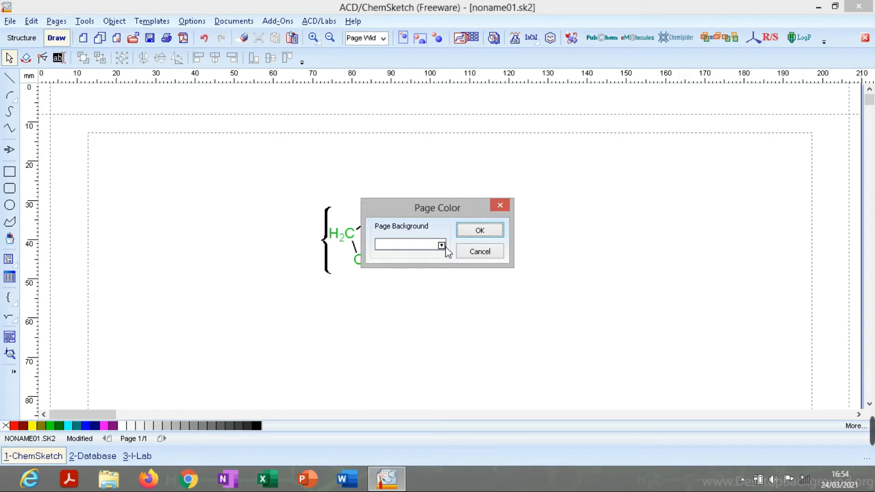
click(441, 245)
click(387, 325)
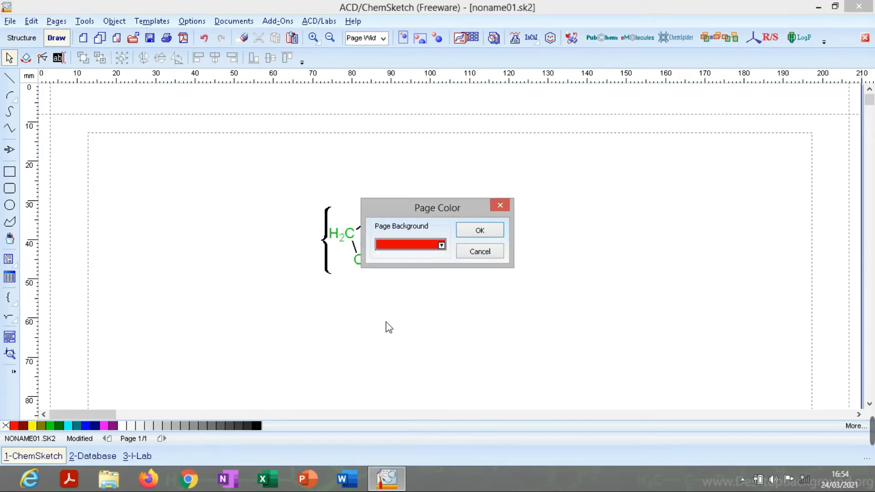
click(484, 230)
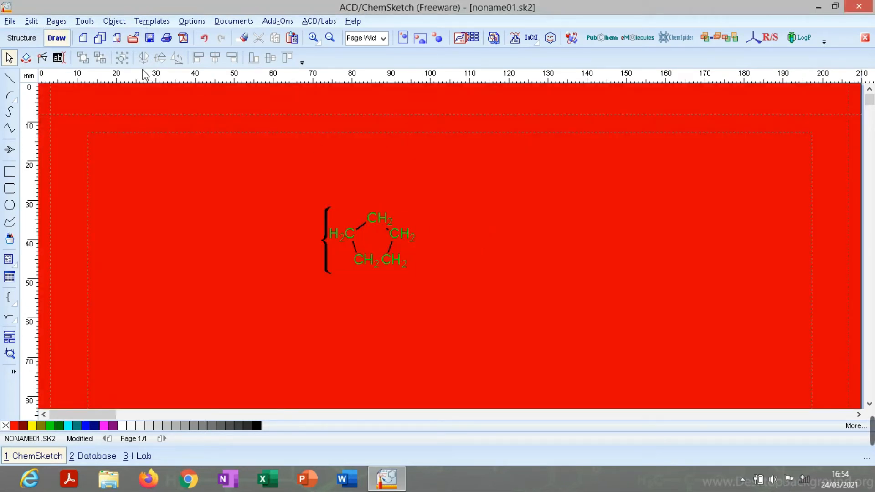
Set the page background colour back to white
click(57, 21)
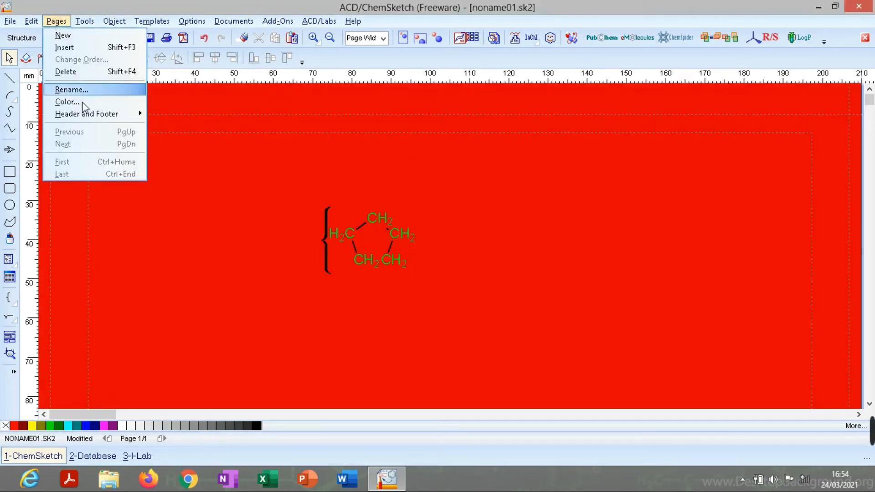
click(108, 105)
click(441, 245)
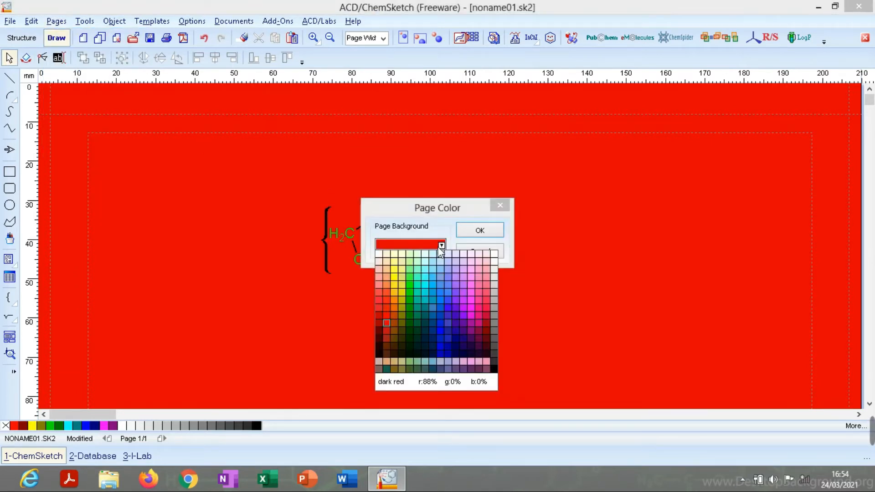
click(380, 254)
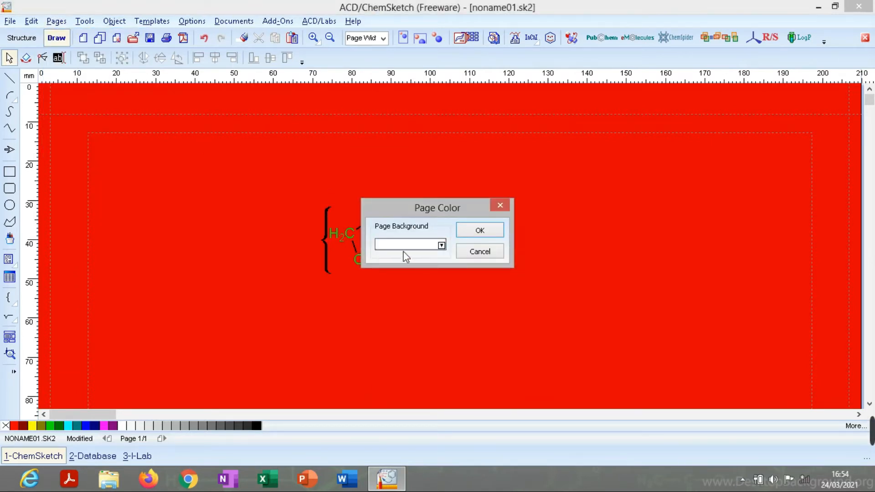
click(476, 231)
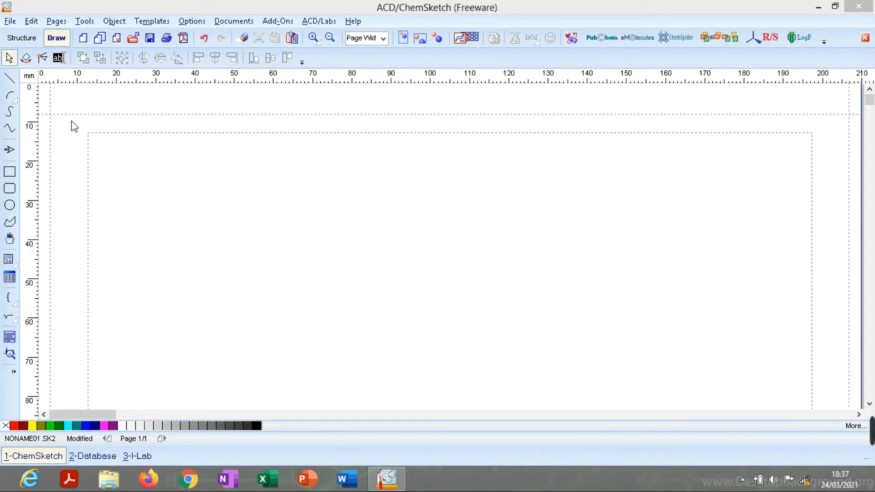
In Structure mode, draw two carbon atoms joined by a horizontal double bond in the upper left of the blank page
key(ctrl+v)
click(22, 37)
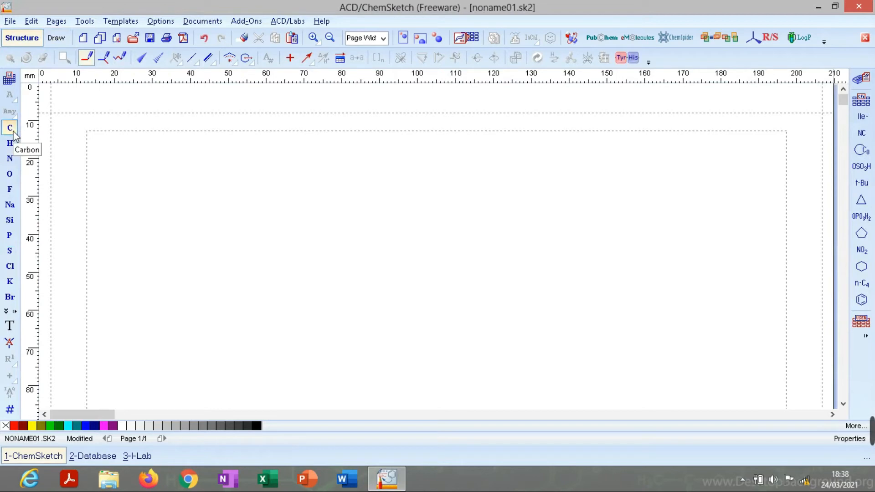
click(182, 215)
click(183, 215)
click(193, 214)
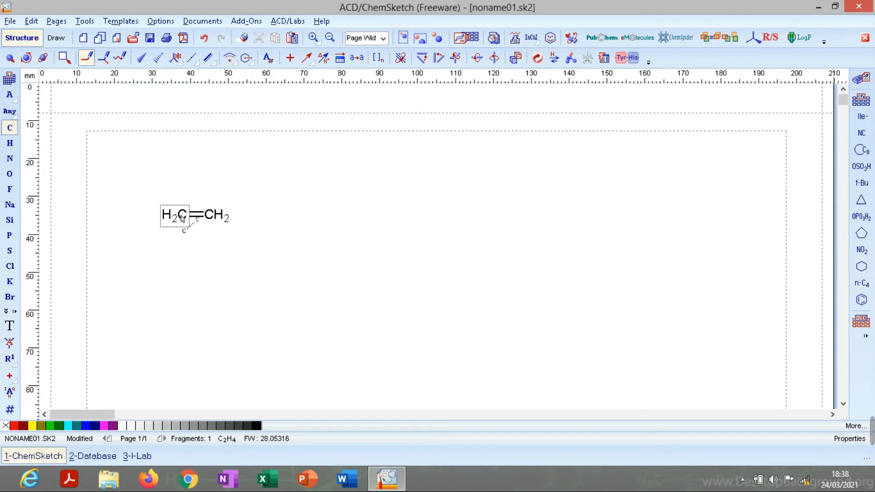
Add two single-bonded carbon substituents to each carbon of the double bond
click(182, 216)
click(183, 216)
click(215, 218)
click(214, 218)
Replace all four methyl substituents around the double bond with hydrogen atoms to form ethylene
click(6, 148)
click(162, 193)
click(167, 239)
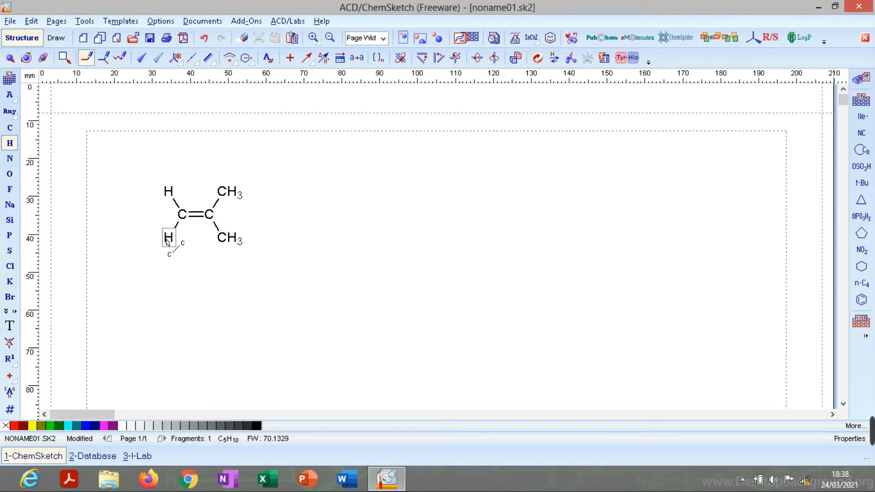
click(233, 191)
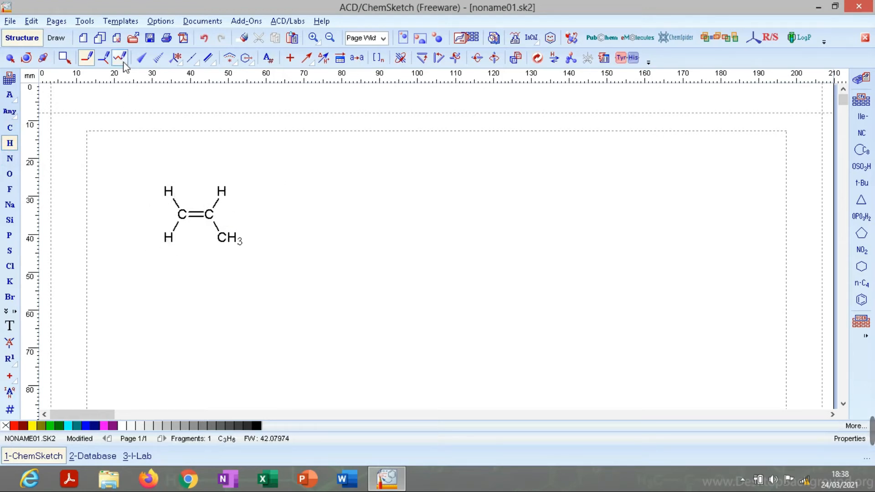
click(231, 242)
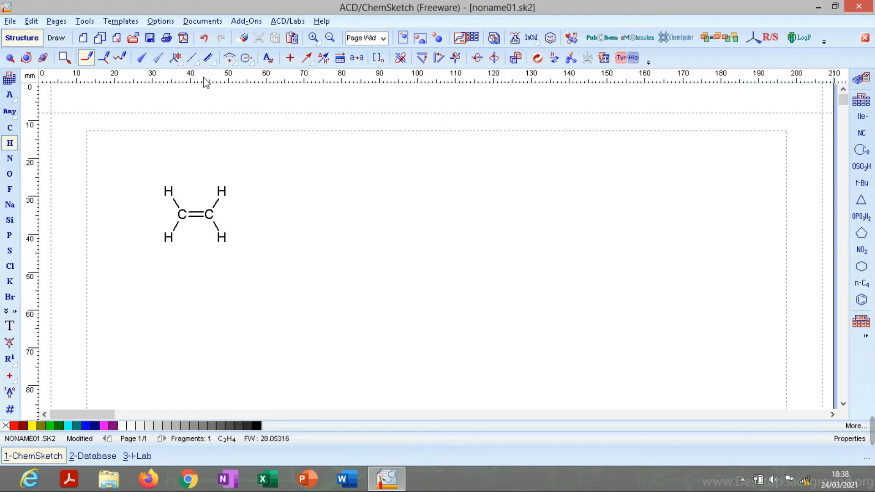
Place a reaction arrow to the right of the ethylene, leaving room for a second reactant, and shift it slightly up
click(307, 58)
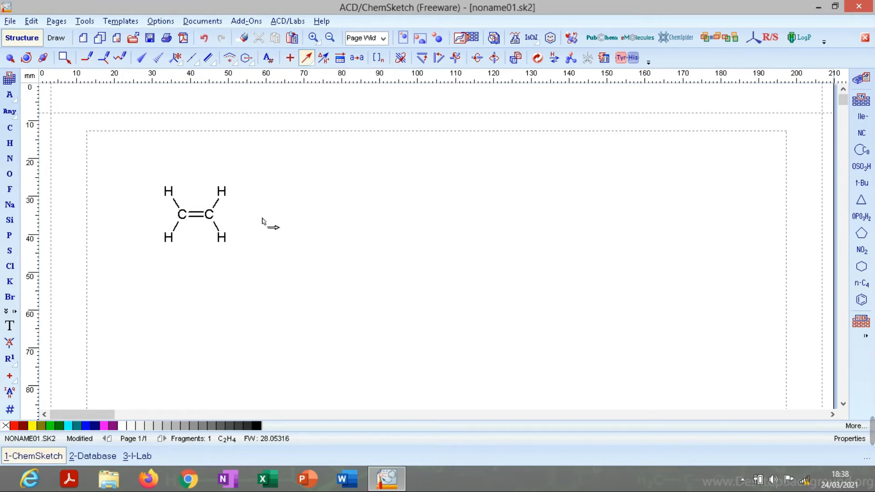
click(329, 219)
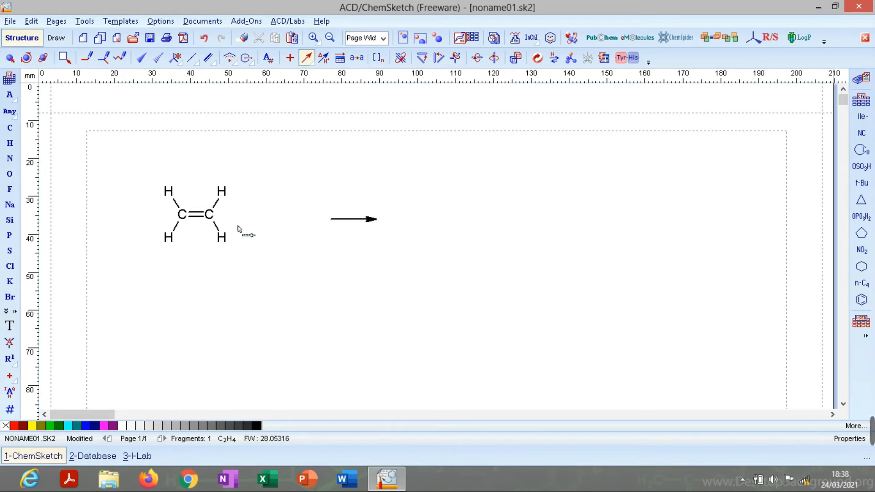
click(9, 58)
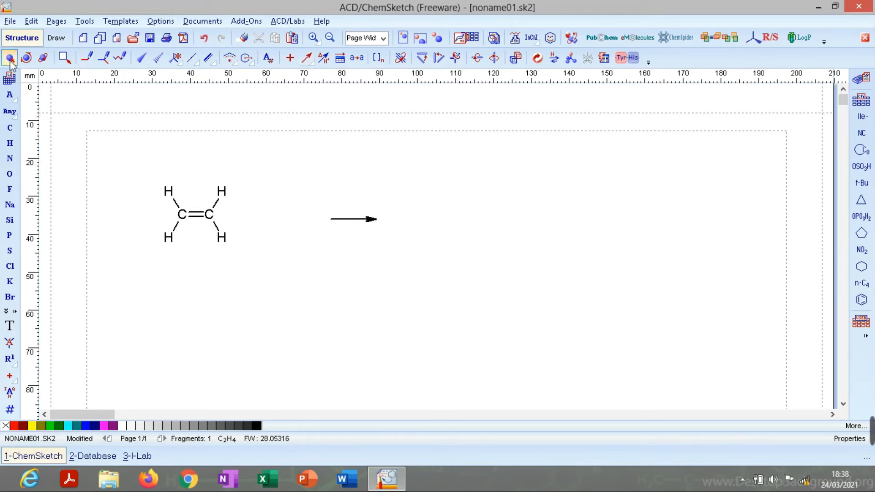
drag(346, 226, 343, 223)
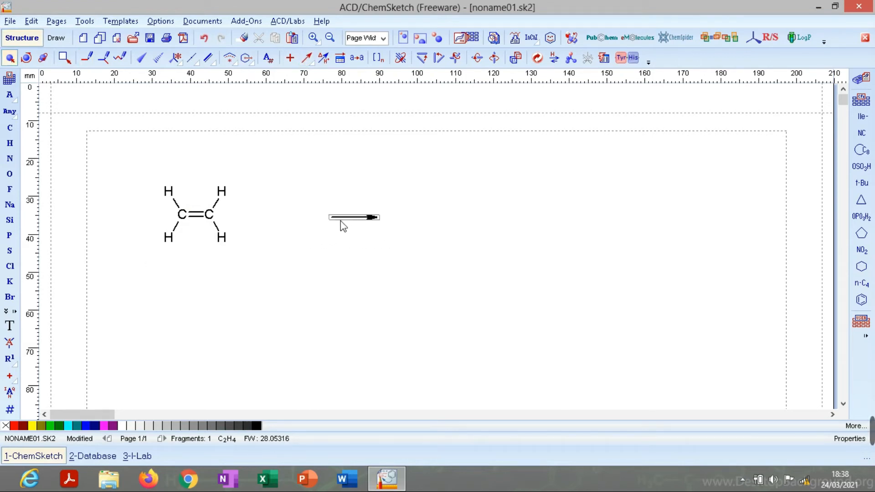
Add a plus sign after the ethylene and draw a horizontal Cl–Cl molecule between it and the reaction arrow
click(290, 57)
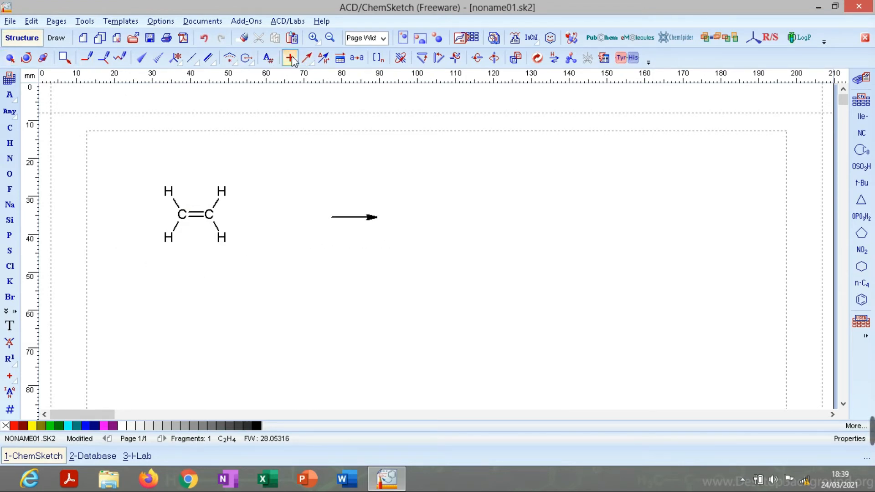
click(240, 215)
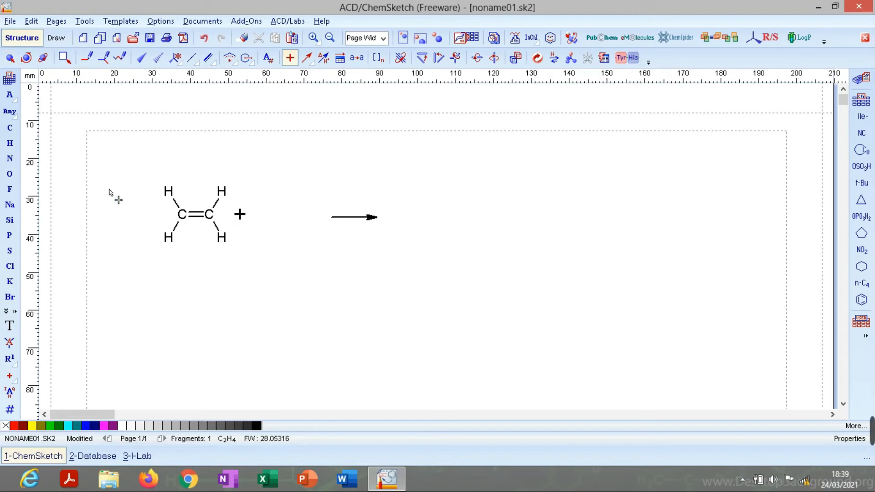
click(8, 269)
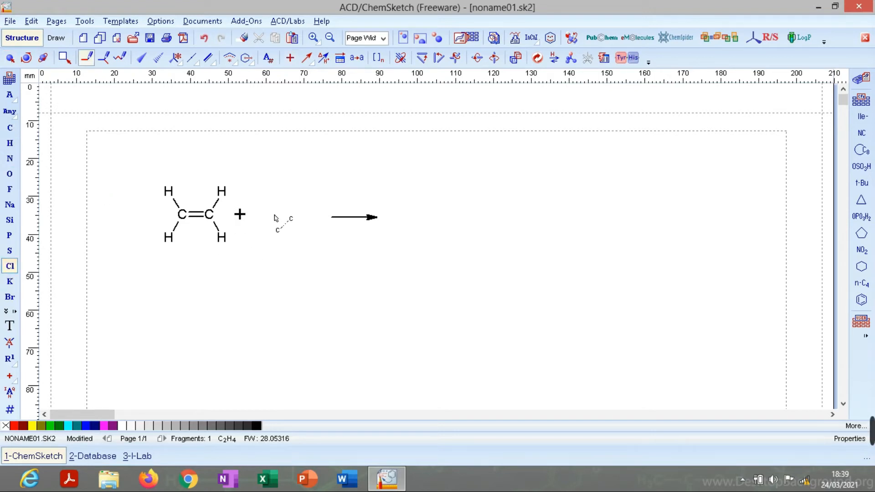
drag(272, 217, 299, 215)
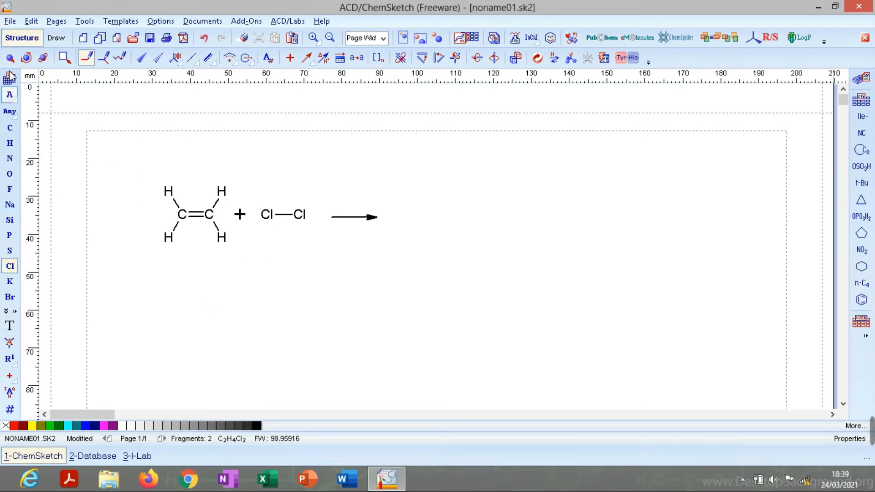
In Draw mode, draw an arc about 19 mm wide and 13 mm high from the C=C bond to the nearer chlorine
click(56, 38)
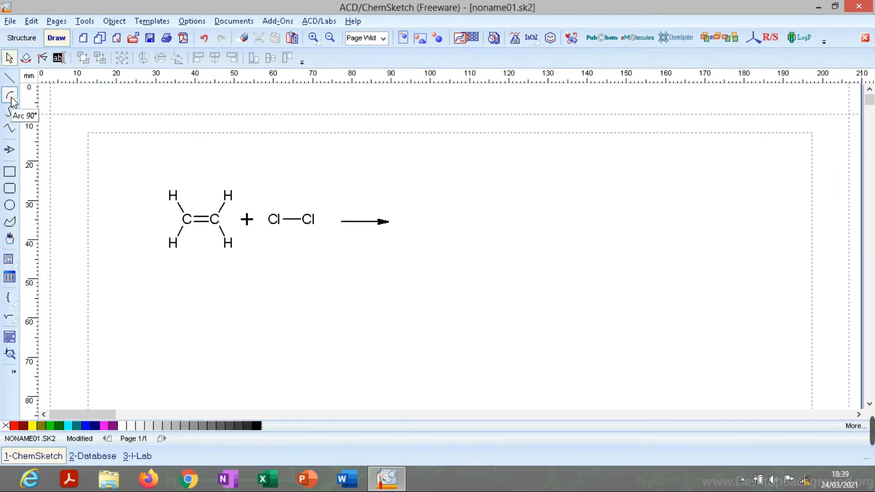
click(18, 102)
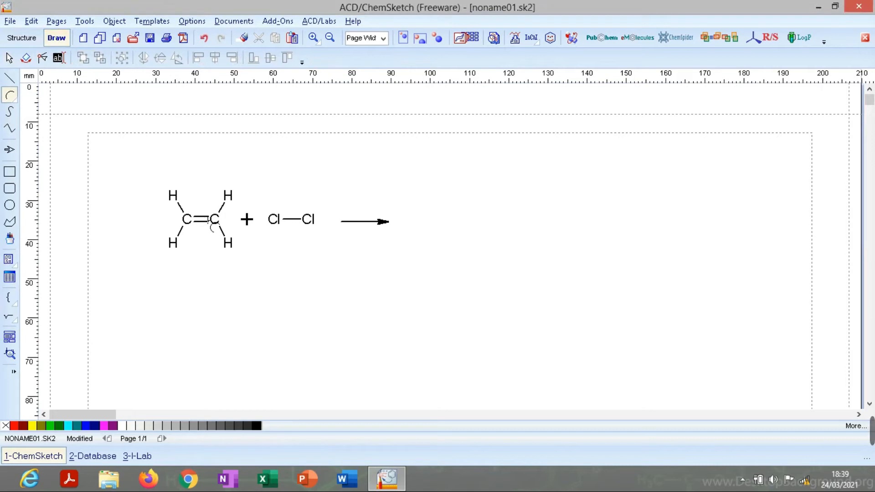
mouse_move(213, 222)
mouse_down()
mouse_move(269, 200)
mouse_move(274, 220)
mouse_up()
click(8, 57)
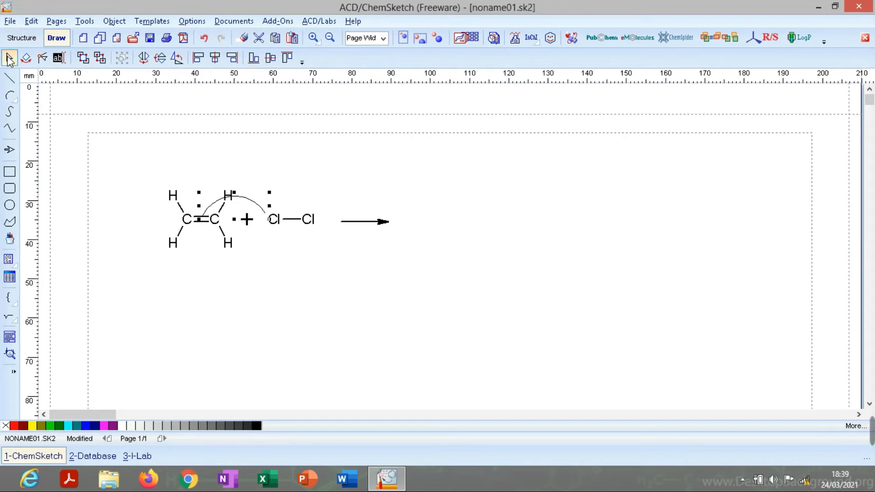
click(243, 204)
drag(245, 204, 273, 194)
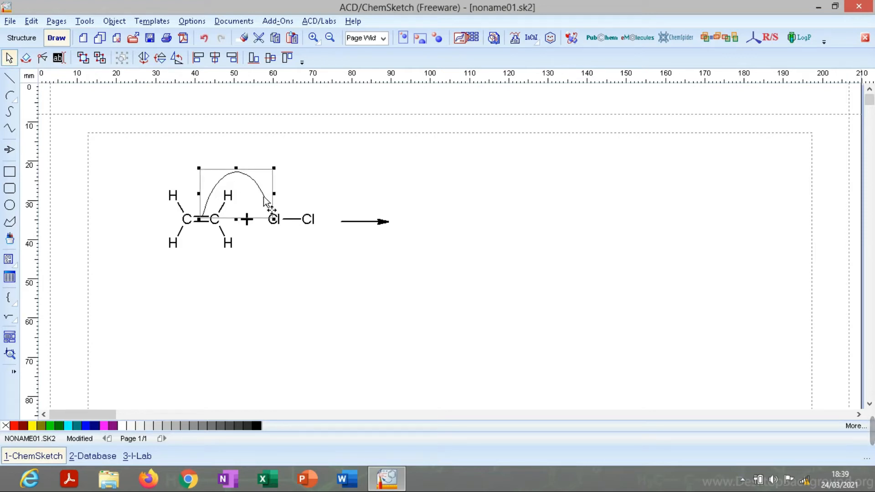
Give the large arc a solid arrowhead at its chlorine end, 5 pt wide and 2 pt high
double_click(274, 194)
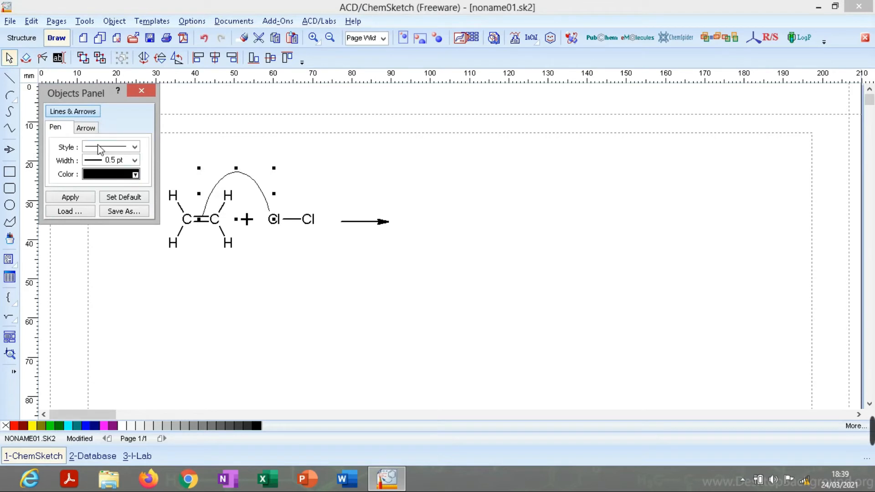
click(87, 128)
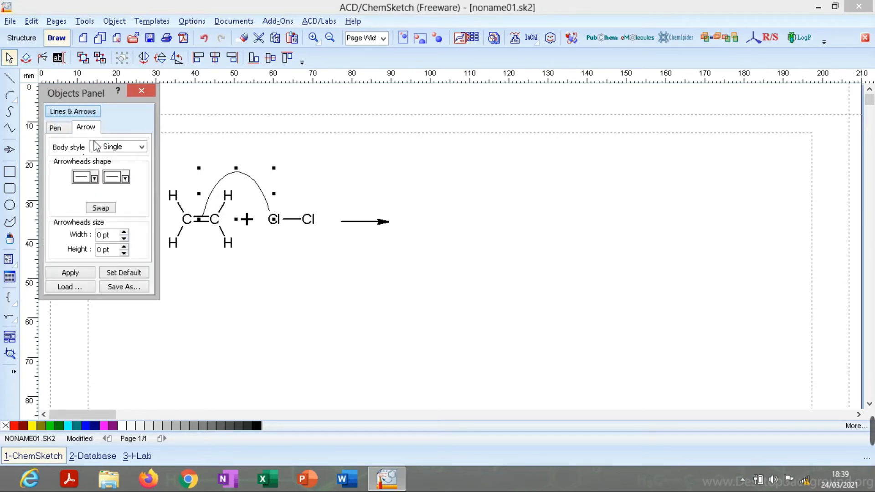
click(122, 178)
click(124, 233)
click(71, 272)
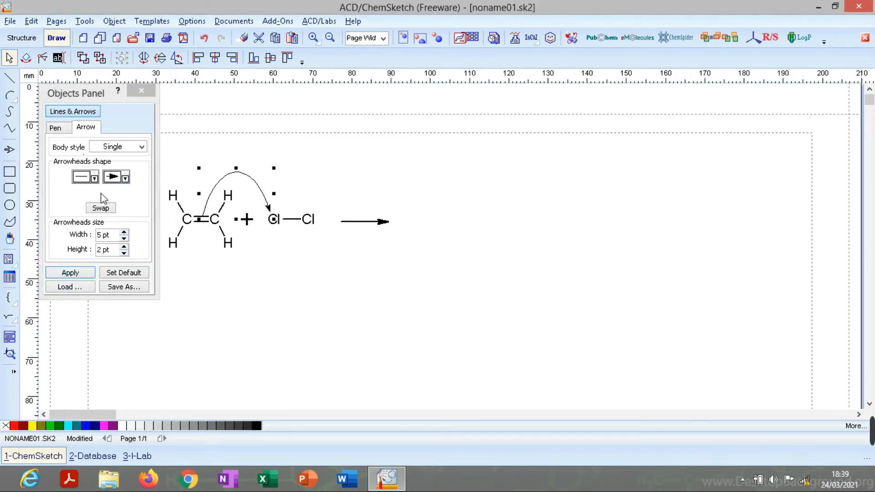
click(141, 90)
click(164, 98)
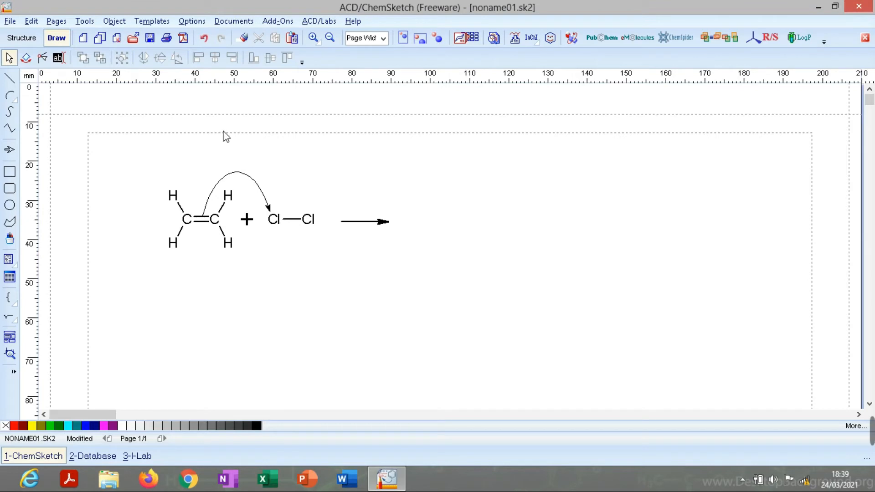
Draw a second arc about 6 mm wide and 9 mm high from the Cl–Cl bond to the outer chlorine
click(10, 96)
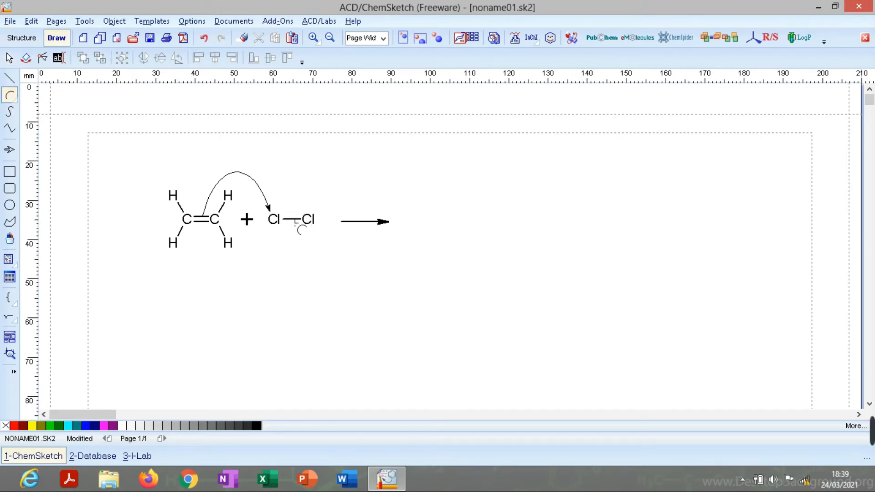
drag(306, 198, 317, 221)
click(9, 58)
drag(312, 218, 293, 194)
click(310, 200)
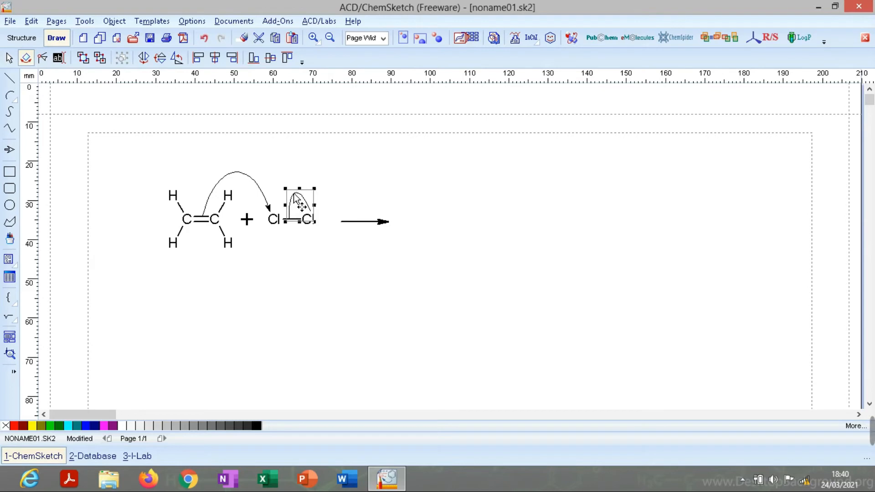
click(332, 212)
click(299, 198)
mouse_move(314, 206)
mouse_down()
mouse_move(324, 213)
mouse_move(314, 218)
mouse_up()
click(351, 213)
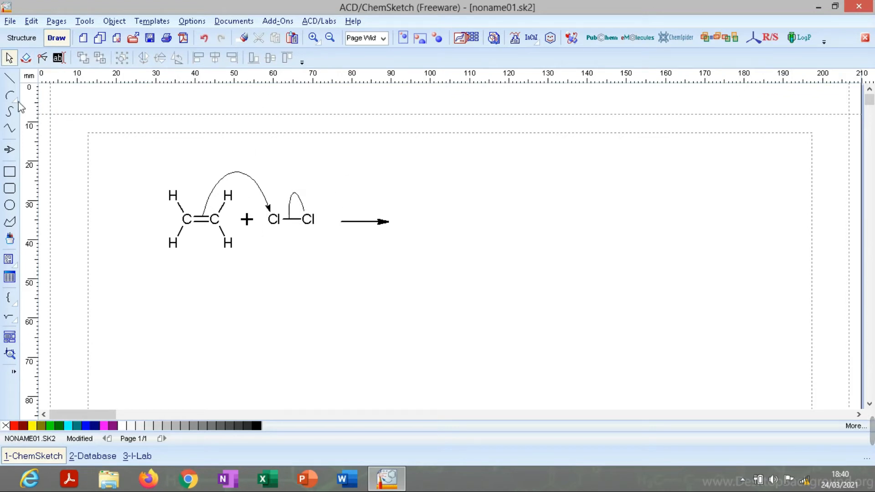
Give the small arc a solid arrowhead at the end pointing to the outer chlorine
double_click(294, 194)
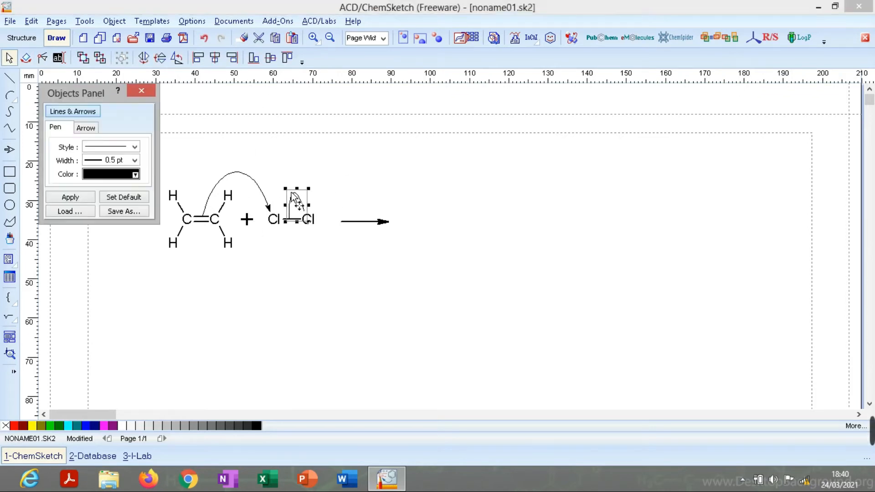
click(86, 128)
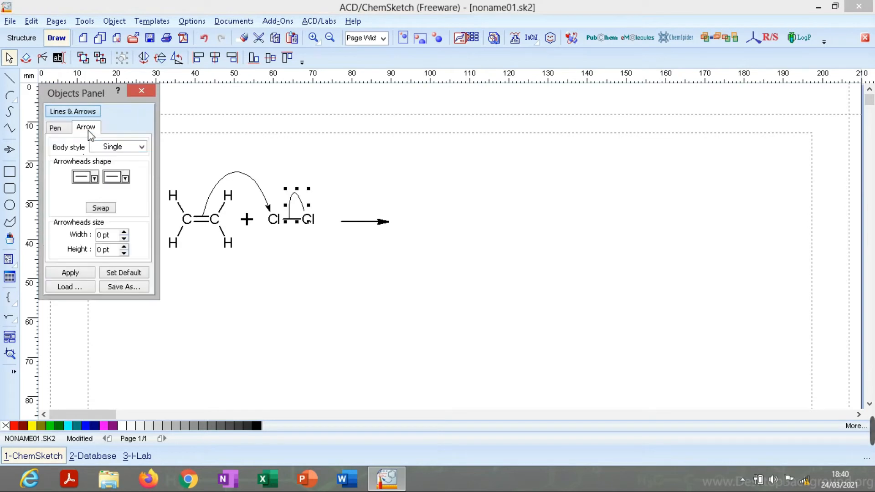
click(113, 180)
click(120, 235)
click(70, 272)
click(142, 90)
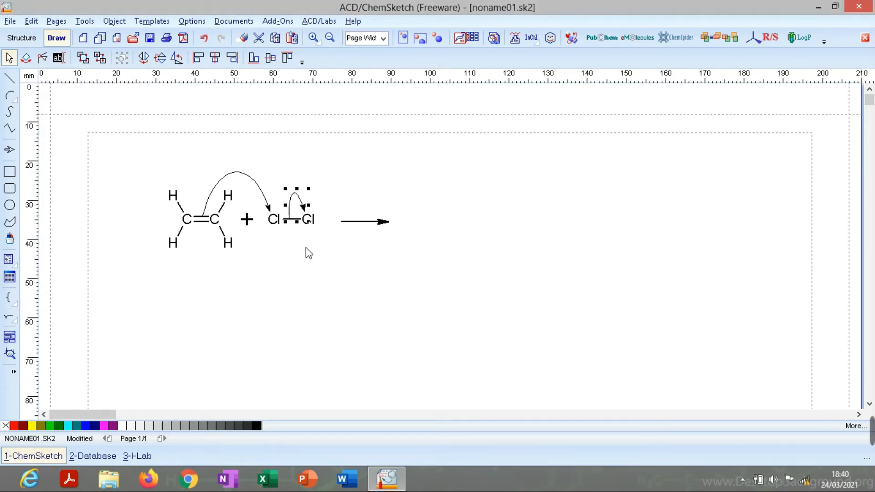
Nudge the reaction arrow about 4 mm closer to the Cl–Cl molecule and level it with the bonds
click(304, 244)
click(372, 224)
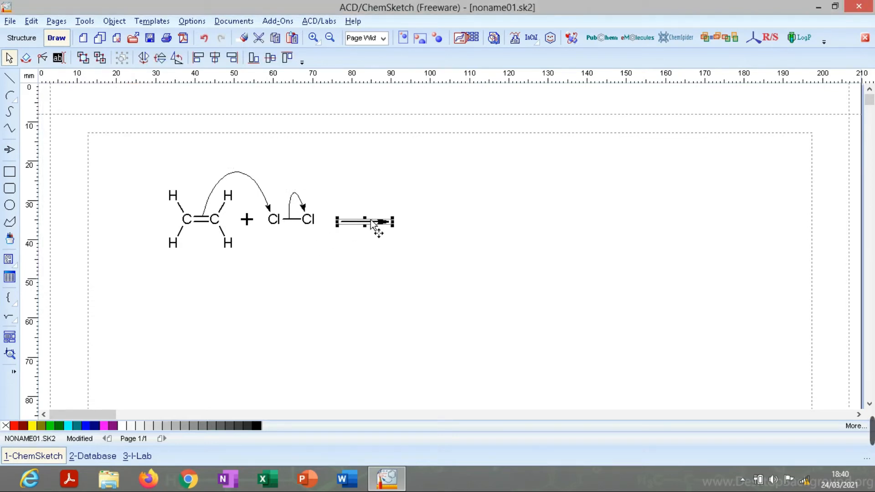
key(Left)
key(Left)
key(Left)
key(Left)
key(Down)
key(Up)
key(Up)
click(386, 275)
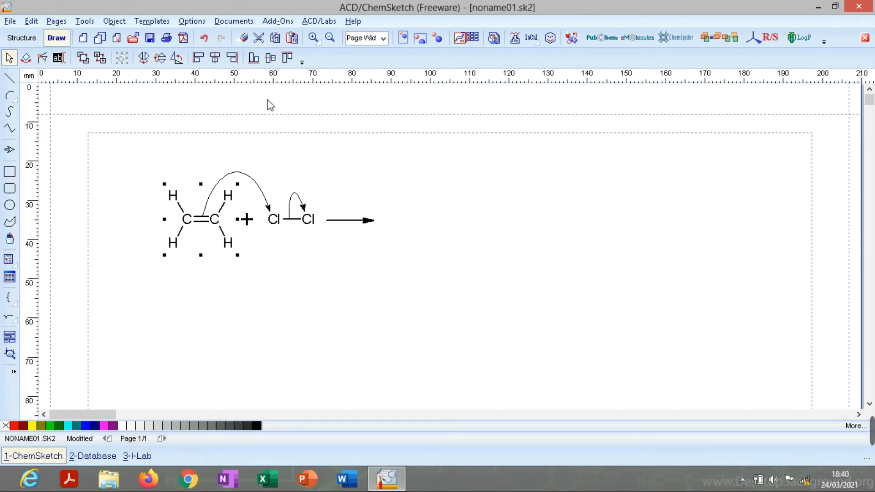
In Structure mode, place a copy of the ethylene molecule just after the reaction arrow
click(21, 37)
click(516, 56)
drag(201, 221, 423, 226)
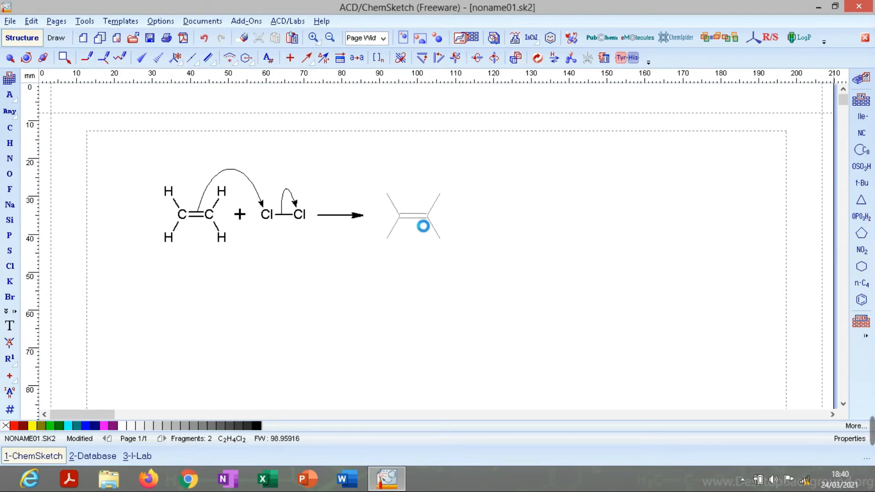
click(423, 226)
Delete the four explicit hydrogen atoms from the copied ethylene molecule
click(14, 64)
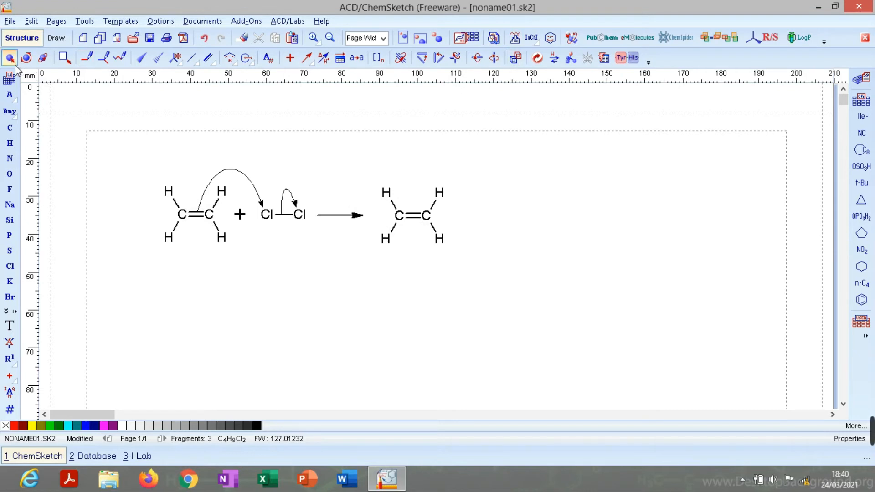
click(386, 200)
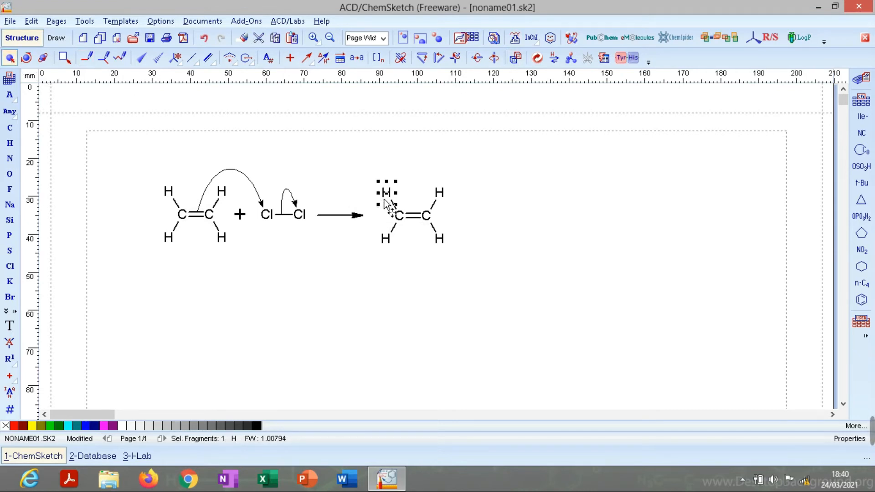
key(Delete)
click(386, 239)
key(Delete)
click(439, 193)
key(Delete)
click(442, 244)
key(Delete)
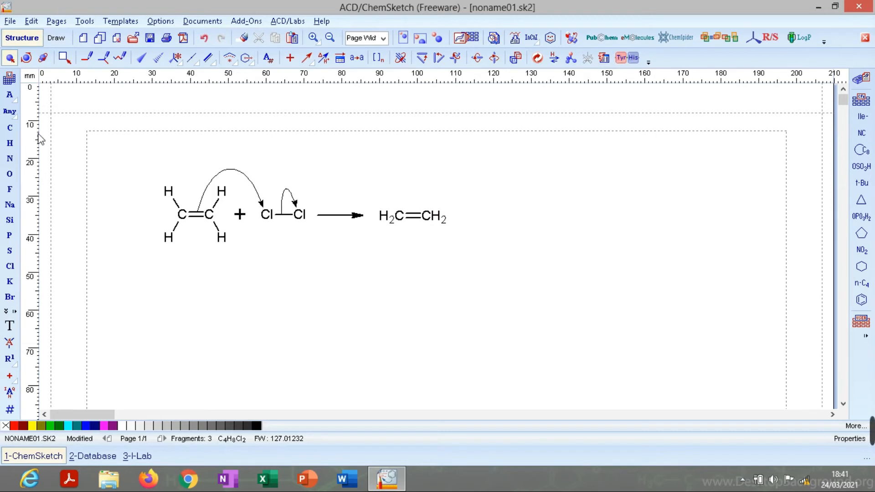
Fuse a three-membered ring above the copy's C=C bond and change its apex atom to chlorine
click(13, 131)
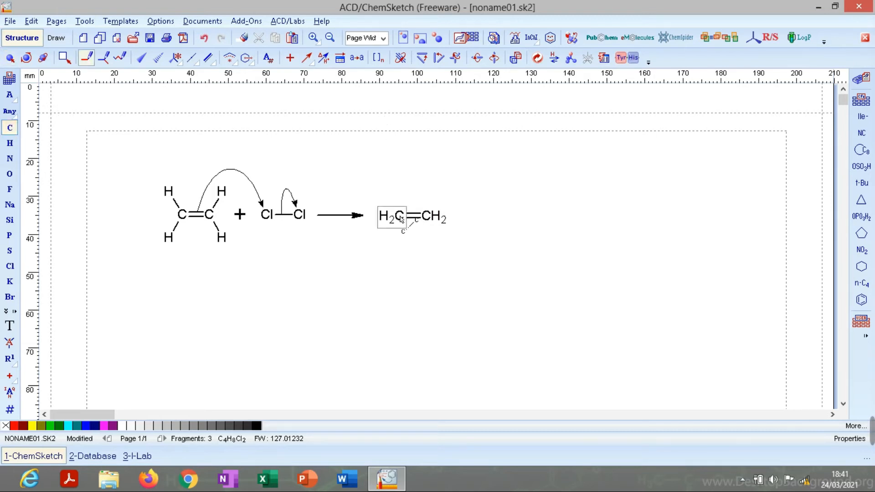
click(862, 202)
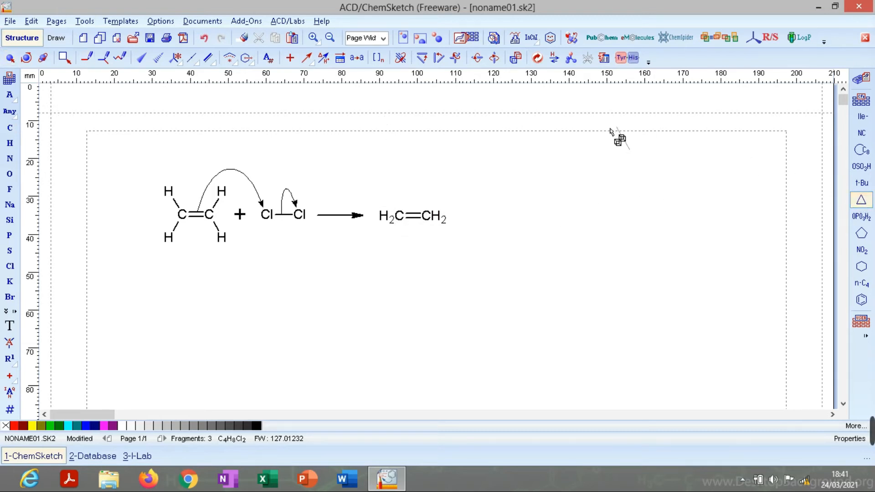
click(415, 194)
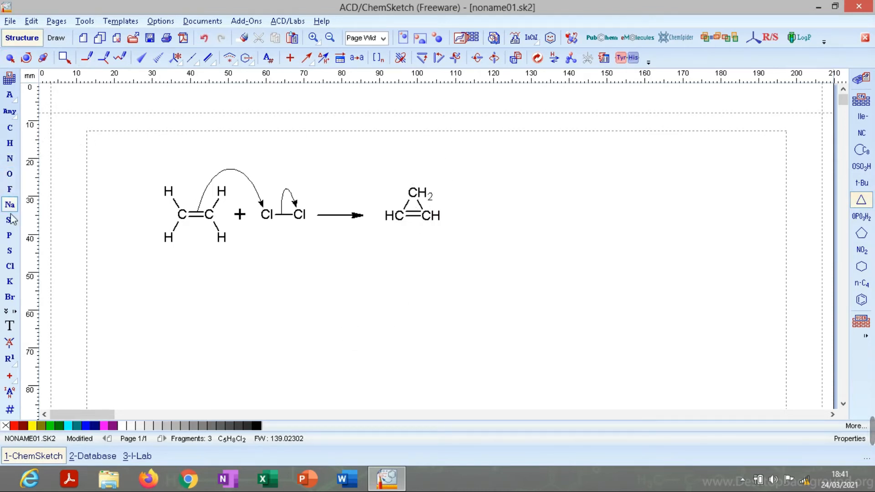
click(14, 268)
click(415, 193)
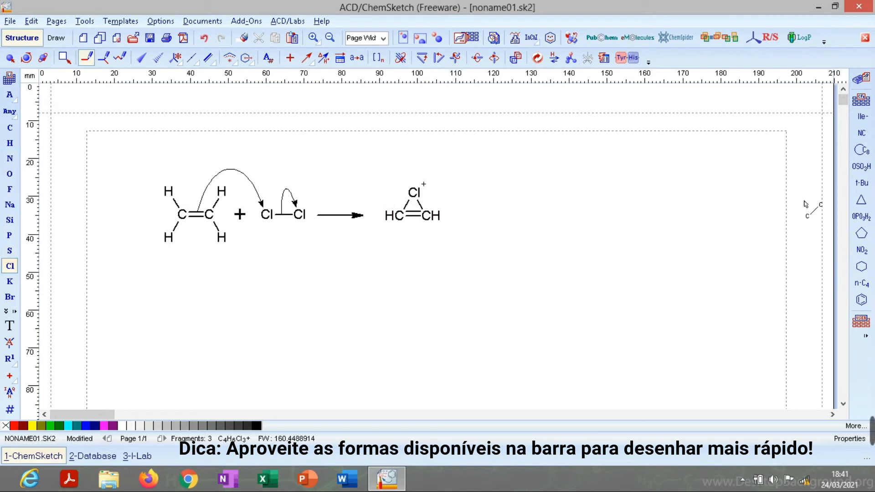
Attach two explicit hydrogens to each carbon of the chlorine ring and make the C–C bond single
click(11, 143)
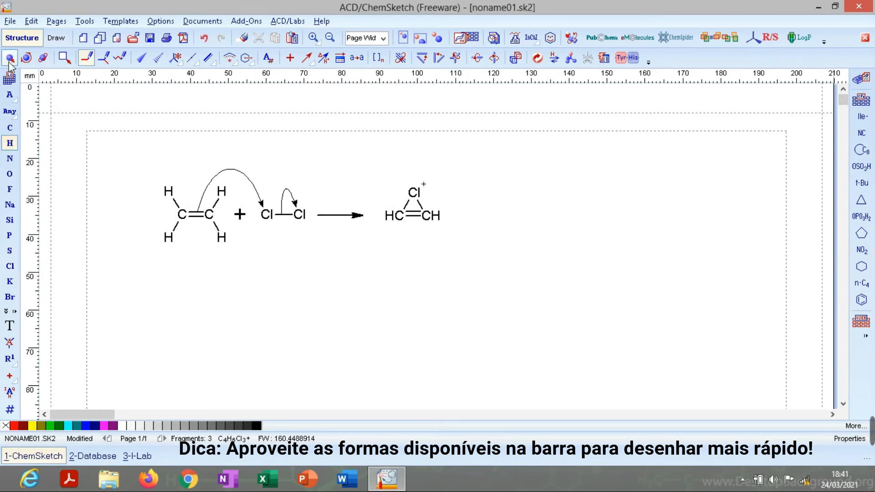
click(122, 60)
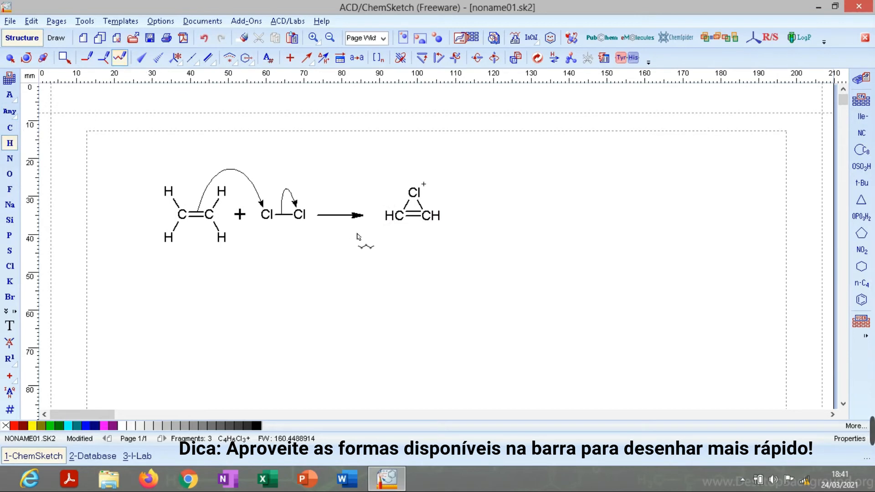
click(399, 215)
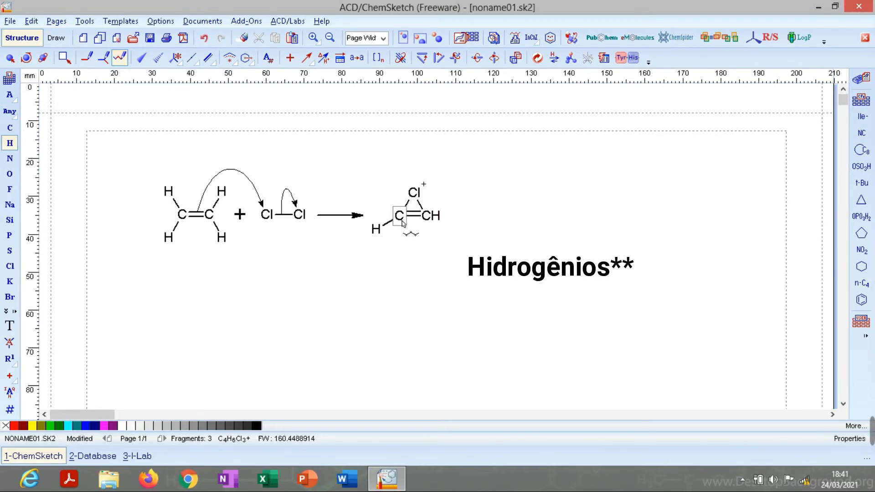
click(428, 215)
click(400, 216)
click(427, 216)
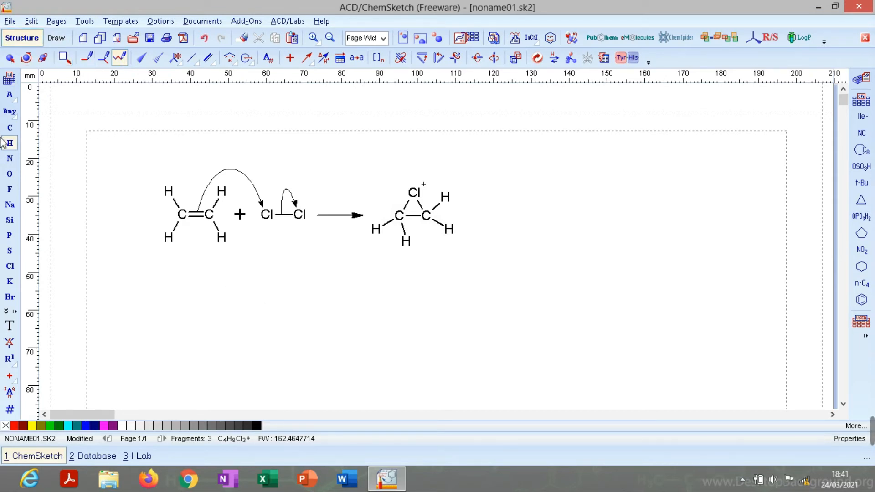
Place a second reaction arrow beyond the chloronium ion and build a water molecule with explicit hydrogens between them
click(306, 57)
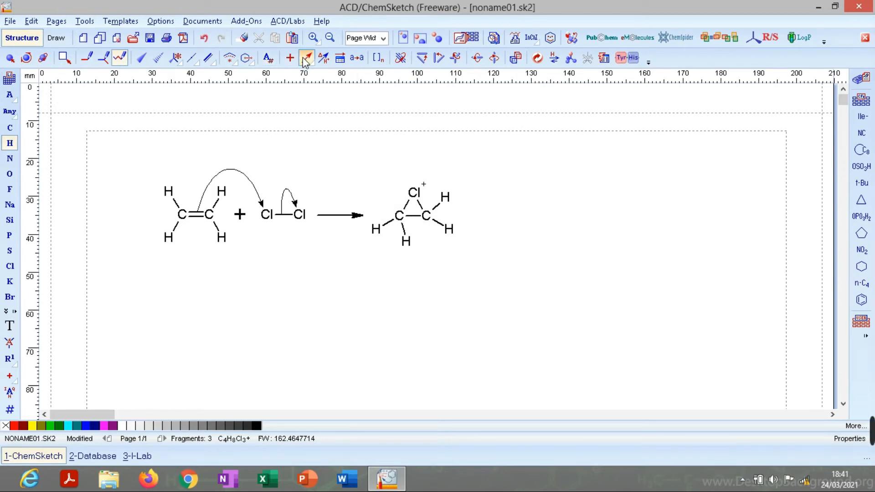
click(519, 218)
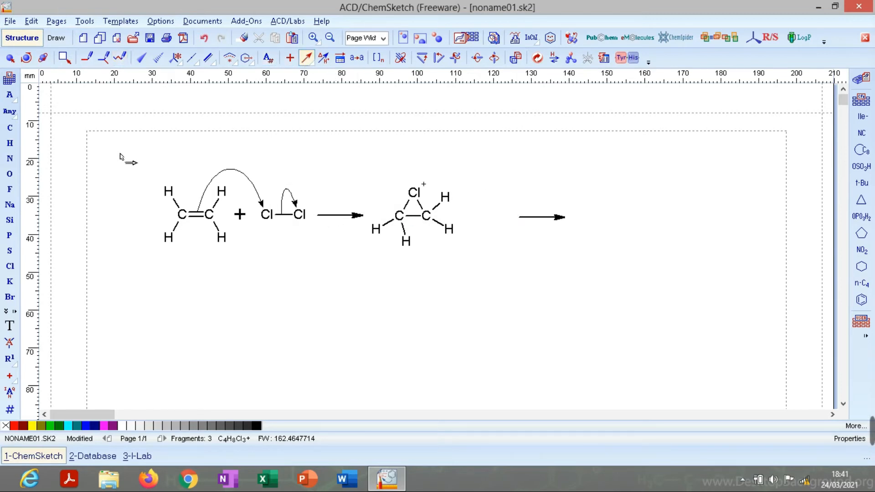
click(9, 174)
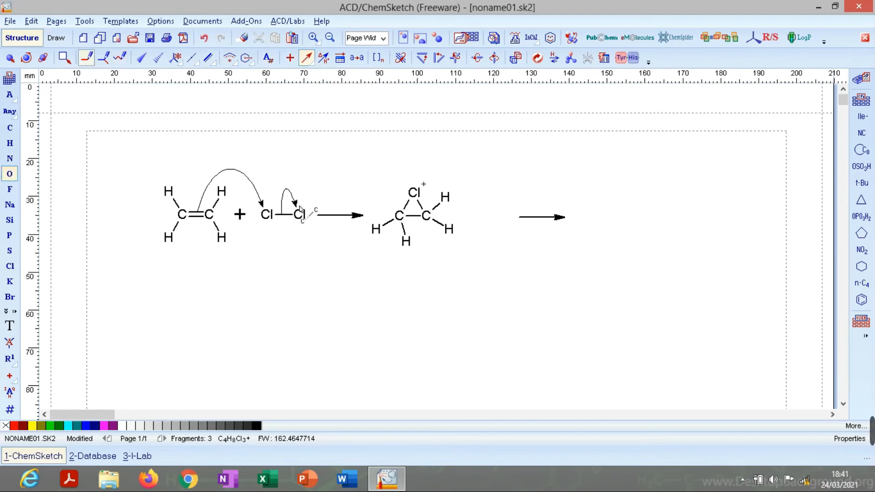
click(485, 233)
click(487, 234)
click(486, 233)
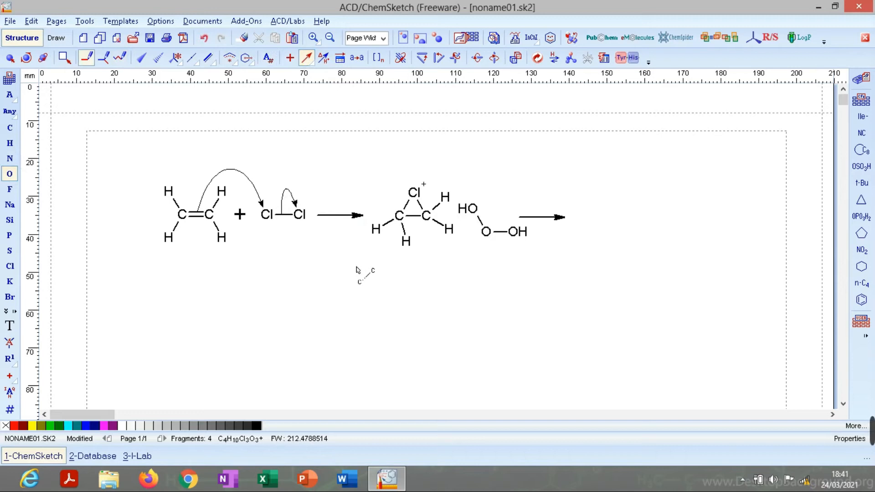
click(9, 143)
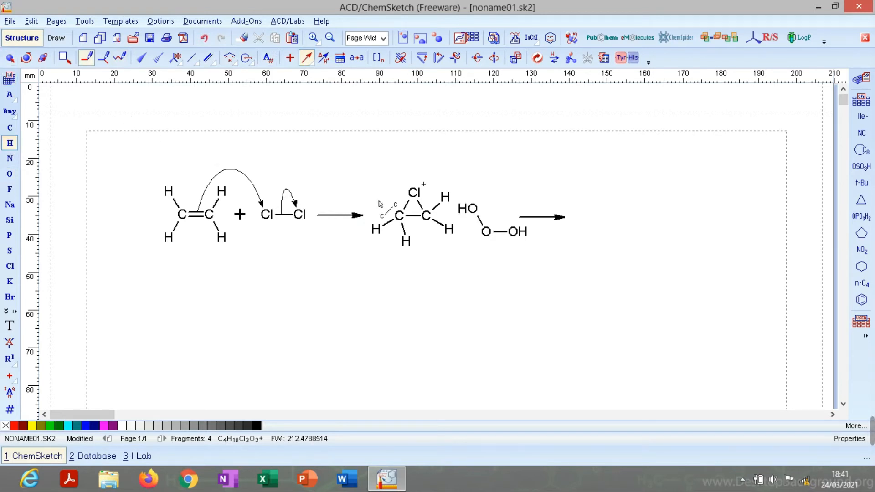
click(474, 212)
click(518, 232)
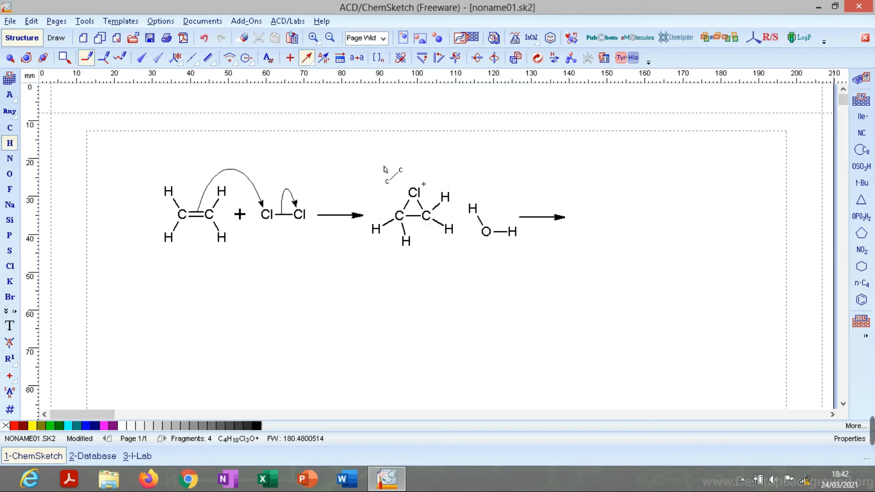
Insert the horizontal electron-pair symbol from the Lewis Structures templates twice near the water's oxygen
click(130, 21)
click(154, 38)
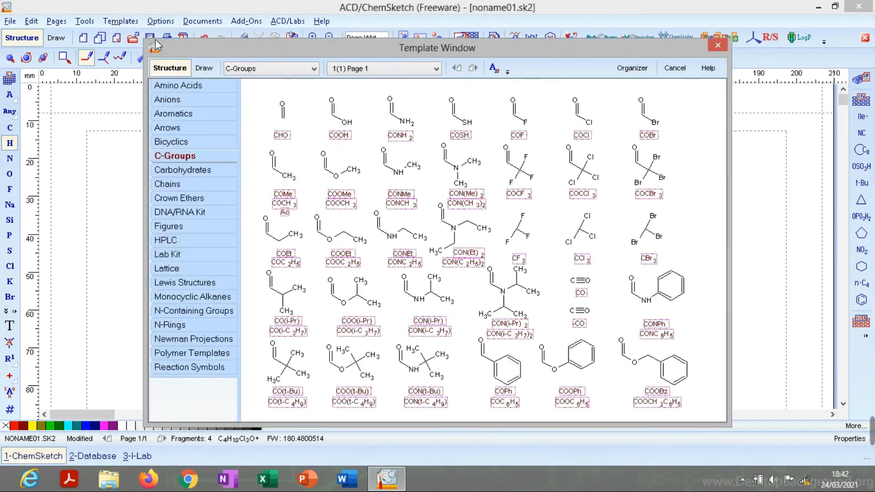
click(178, 283)
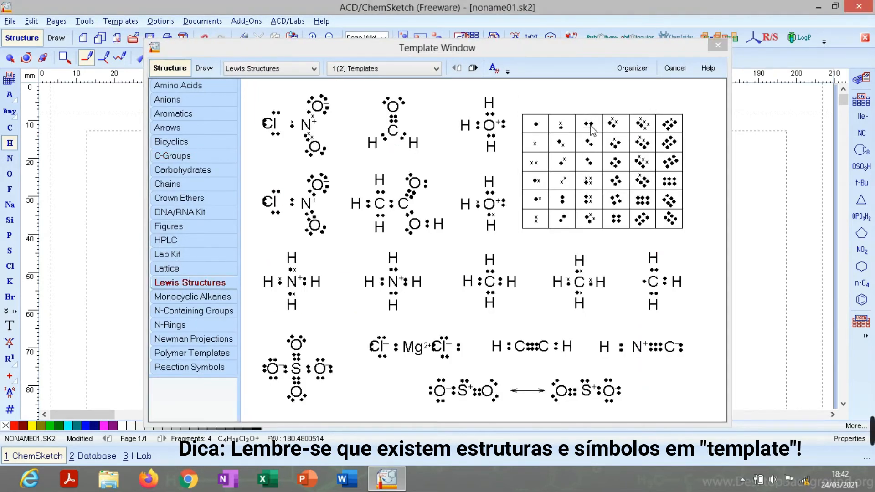
click(589, 124)
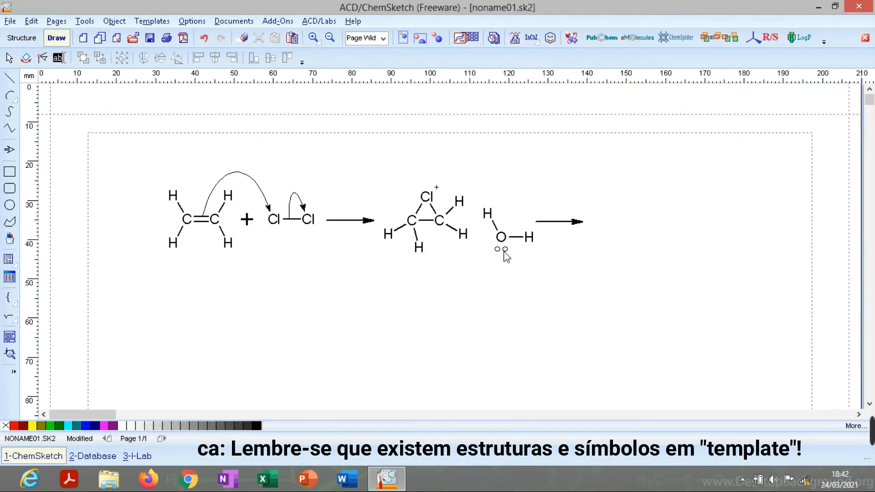
click(504, 252)
click(492, 245)
Set one electron pair directly beneath the water's oxygen, and turn the other vertical on the oxygen's free side
click(8, 58)
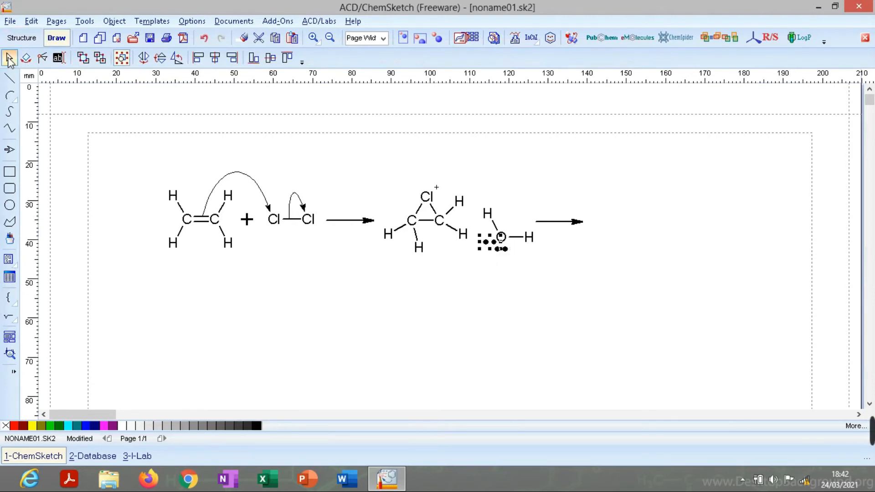
drag(490, 247, 510, 183)
click(529, 164)
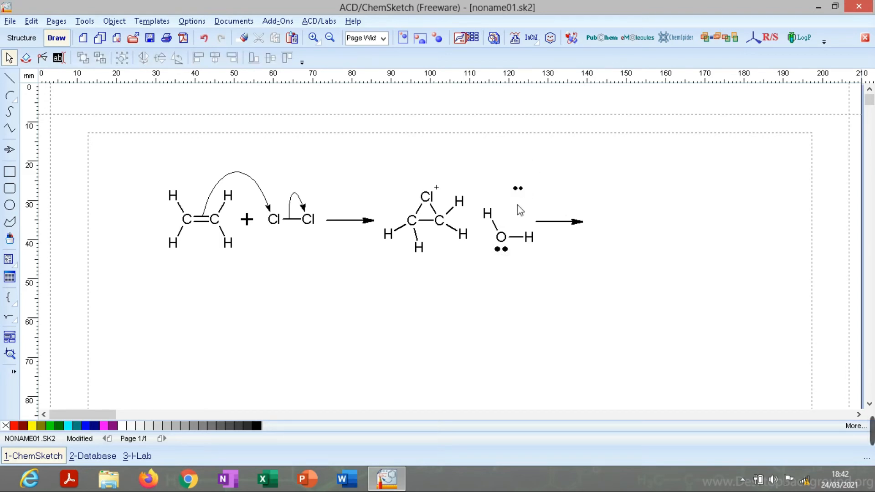
click(501, 251)
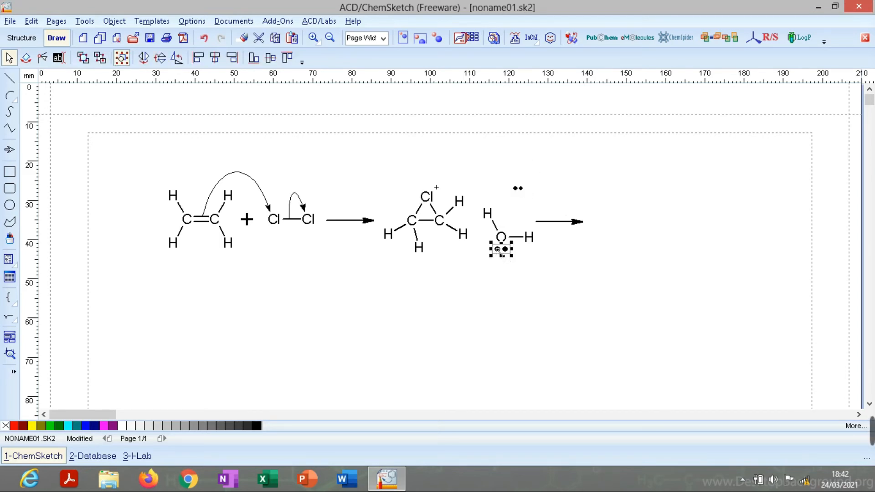
drag(503, 252, 504, 247)
click(492, 284)
click(519, 188)
drag(520, 191, 494, 244)
right_click(503, 246)
click(495, 278)
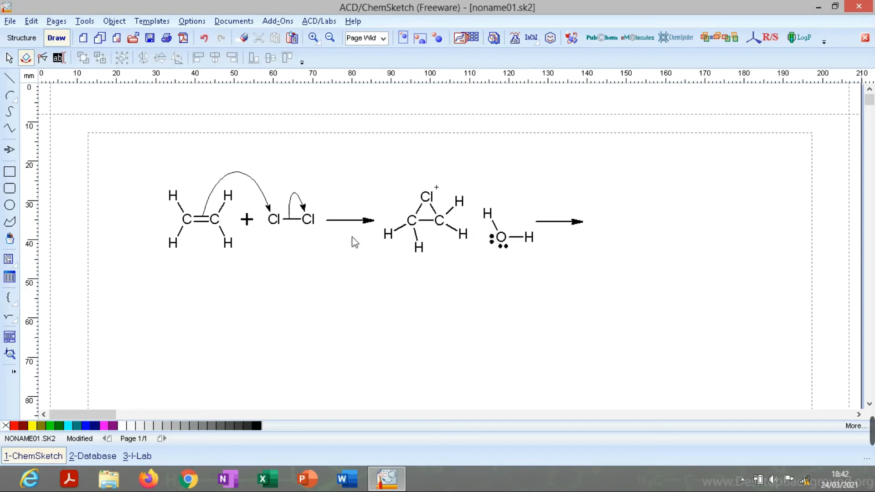
Draw an arc about 21 mm wide from the water's lower electron pair to the far ring carbon, ending in a solid 5 × 2 pt arrowhead
click(10, 95)
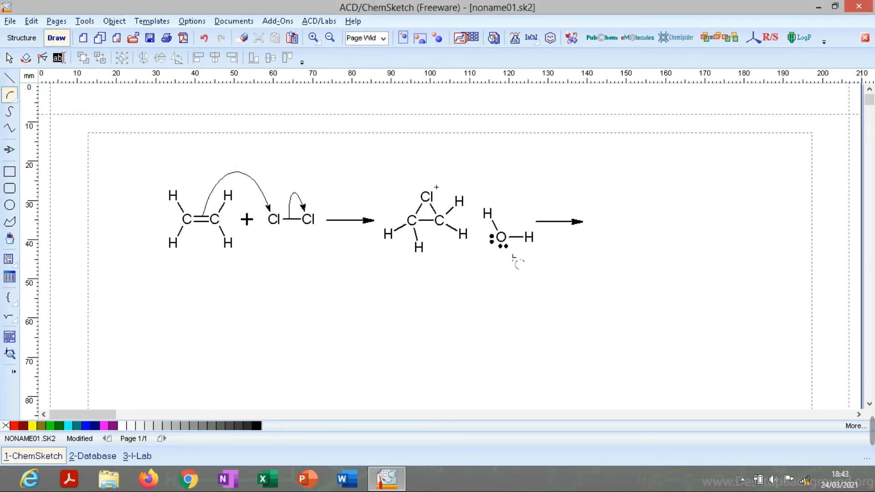
mouse_move(501, 253)
mouse_down()
mouse_move(428, 233)
mouse_move(442, 229)
mouse_move(420, 232)
mouse_move(429, 241)
mouse_up()
double_click(437, 249)
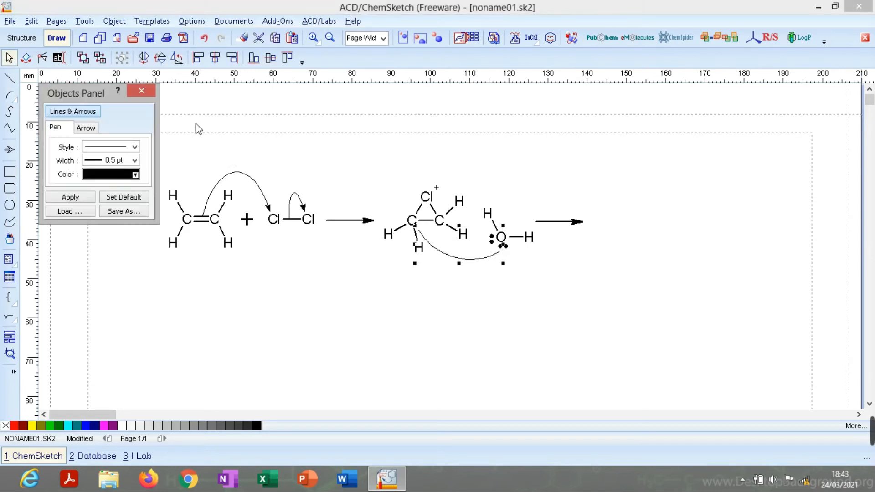
click(91, 129)
click(118, 178)
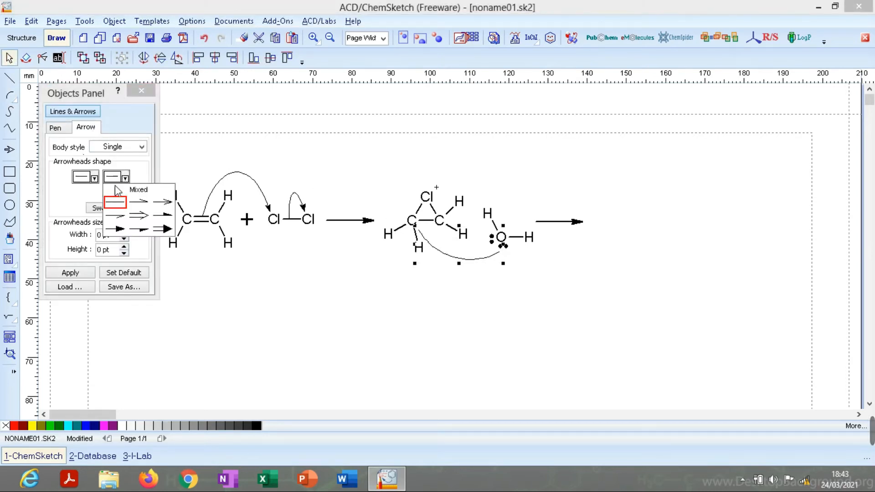
click(119, 229)
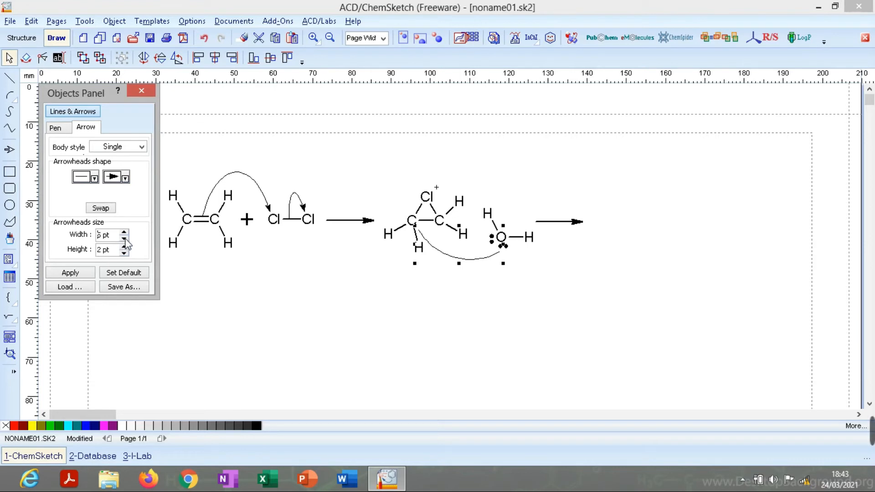
click(94, 272)
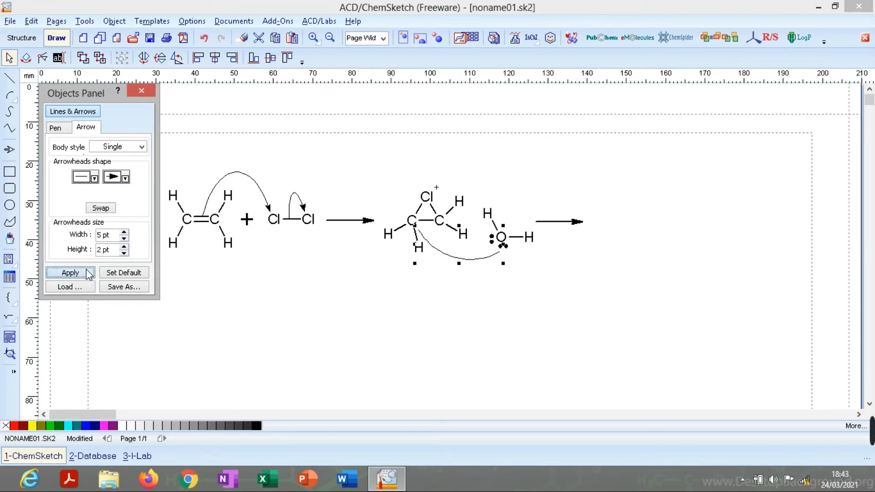
click(349, 324)
click(142, 91)
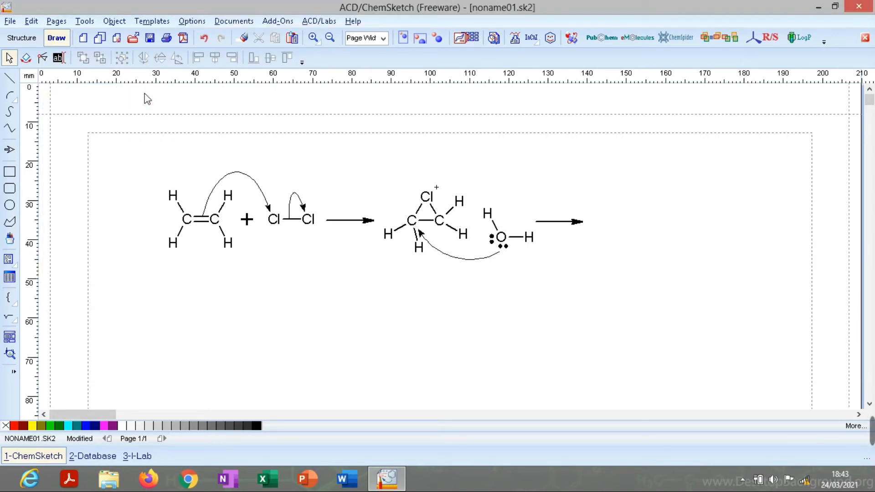
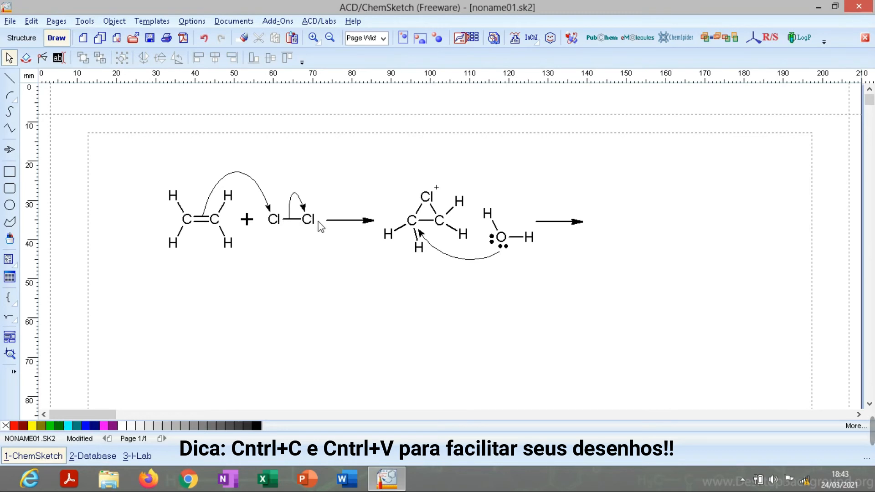
Copy the small curved arrow above the Cl–Cl bond, rotate the copy, and set it from the near ring C–Cl bond to the chloronium chlorine
click(305, 206)
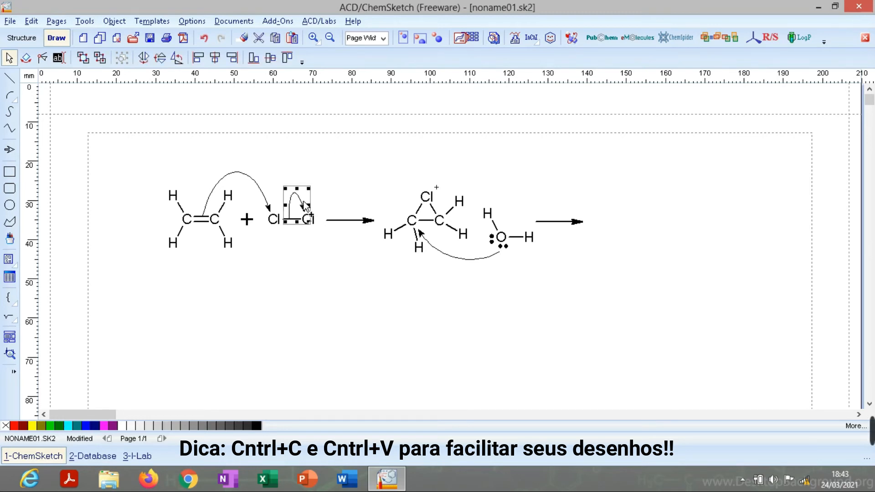
key(ctrl+c)
key(ctrl+v)
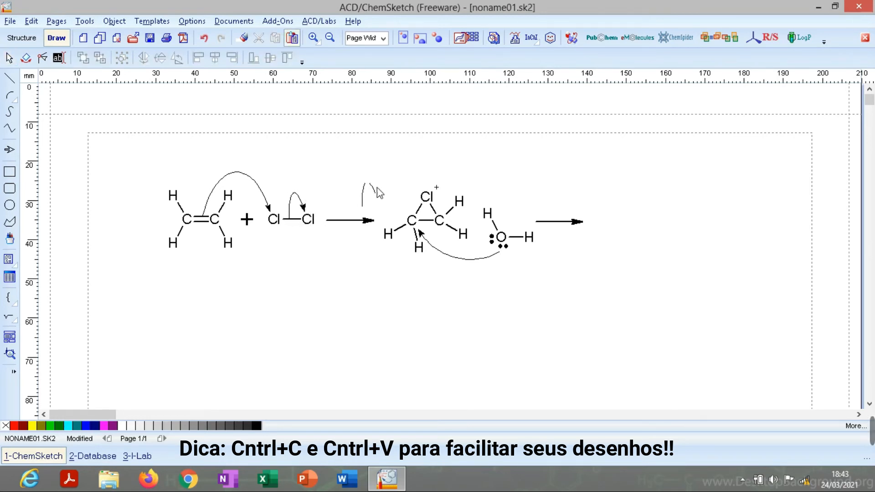
click(395, 182)
click(395, 164)
drag(394, 164, 376, 171)
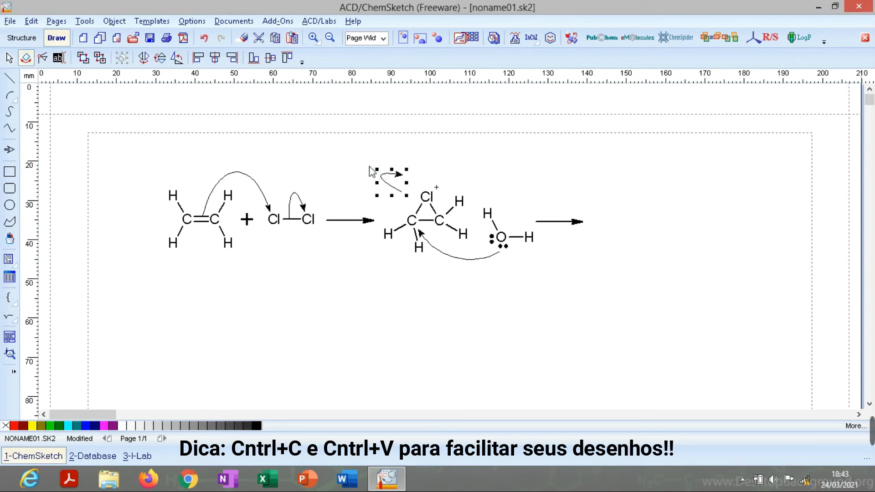
mouse_move(390, 187)
mouse_down()
mouse_move(411, 205)
mouse_move(387, 172)
mouse_up()
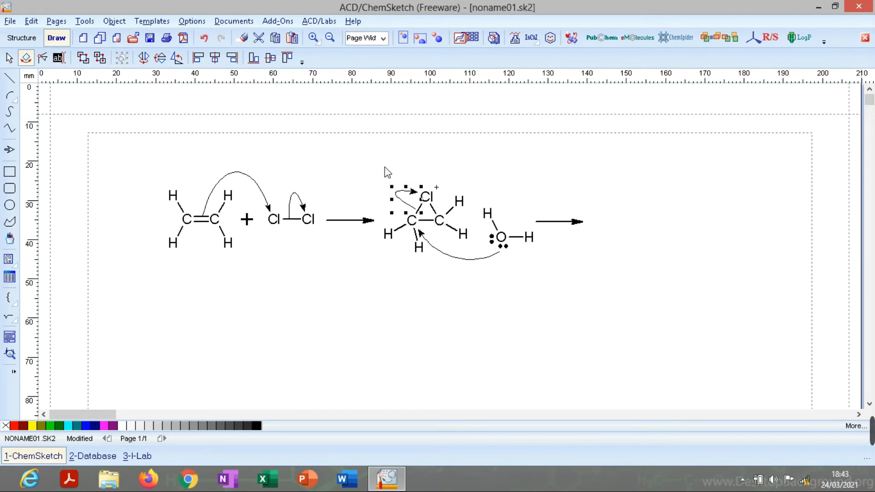
click(385, 167)
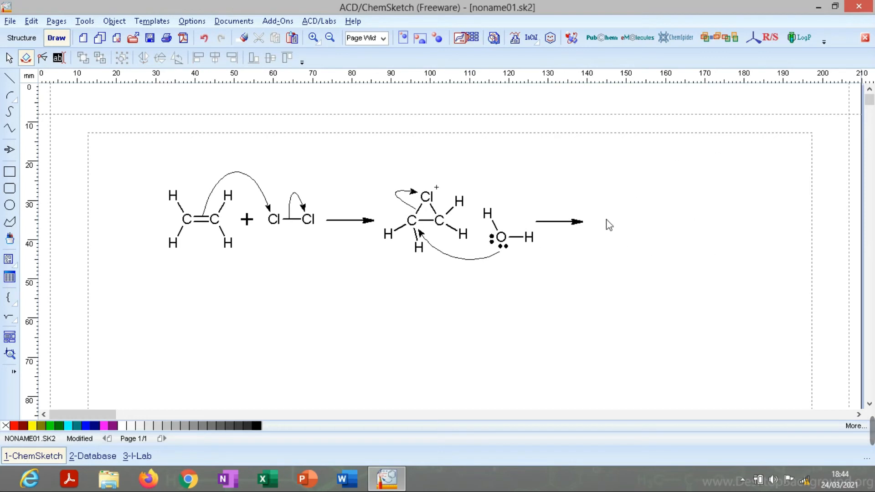
Insert two joined CCl3 radicals beyond the second reaction arrow and move the resulting structure clear of the arrowhead
click(21, 38)
click(861, 100)
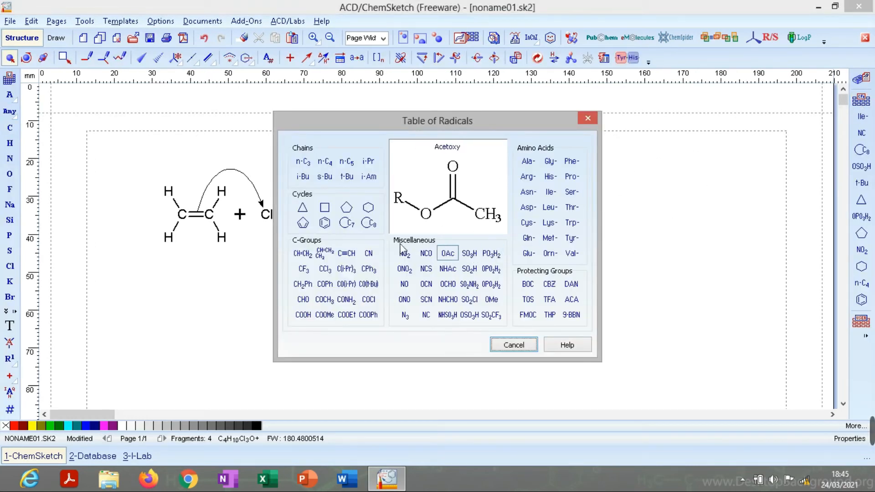
click(324, 270)
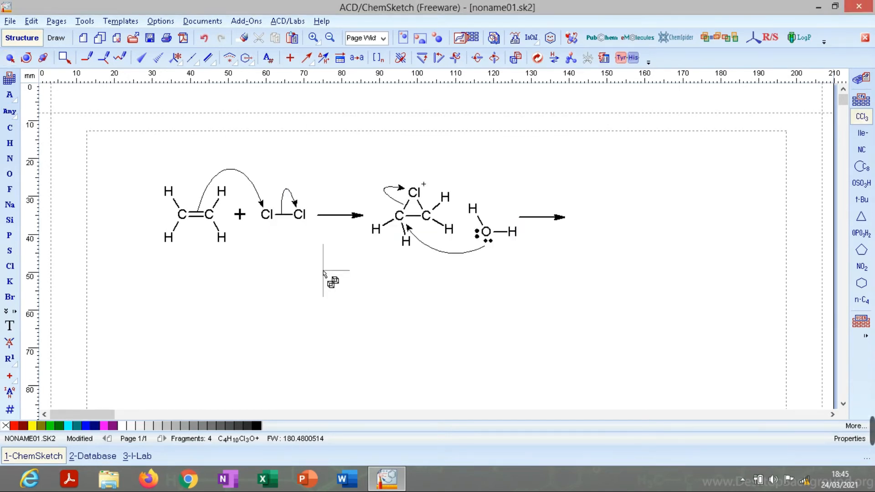
click(604, 219)
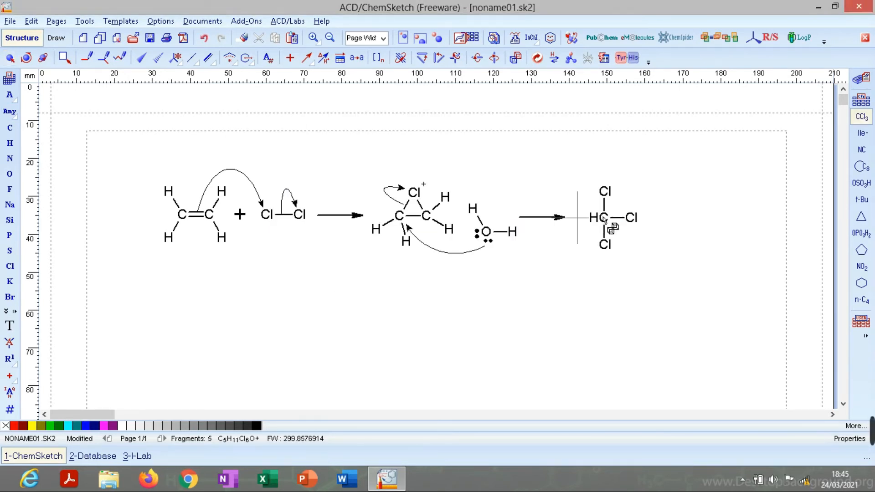
click(604, 220)
click(10, 58)
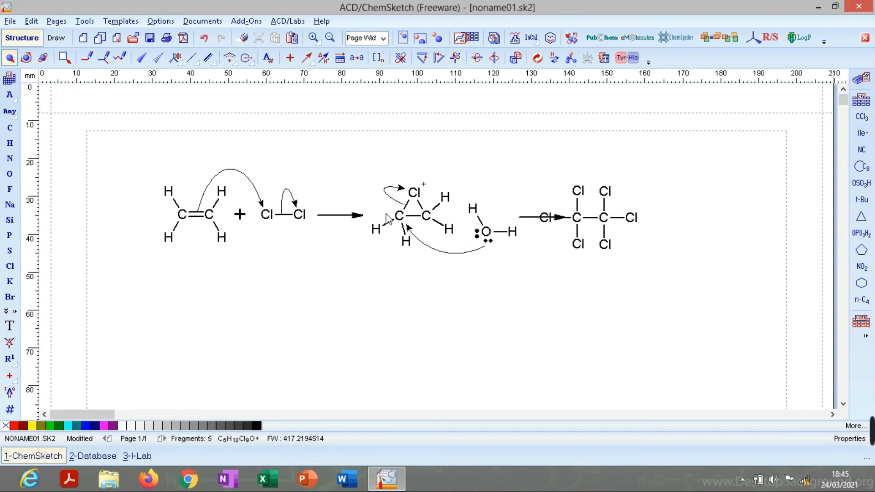
drag(545, 164, 674, 287)
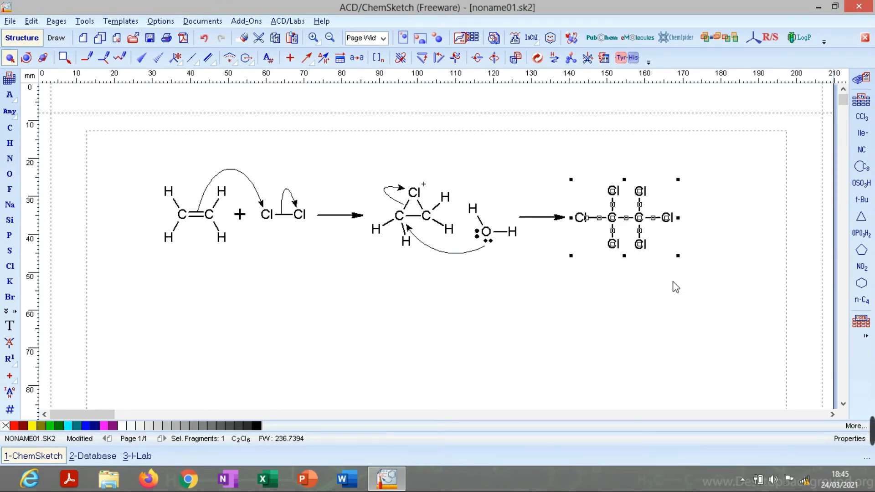
click(673, 282)
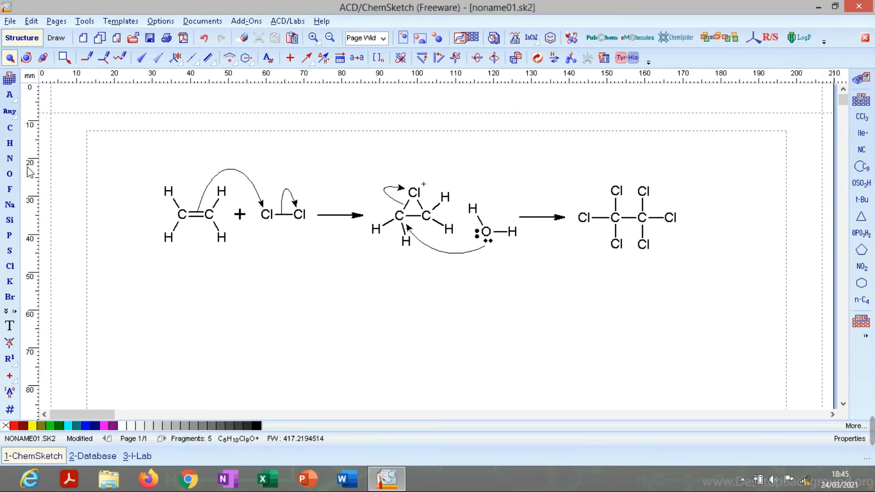
Replace the near carbon's outer and upper chlorines with hydrogens and its lower chlorine with oxygen
click(10, 127)
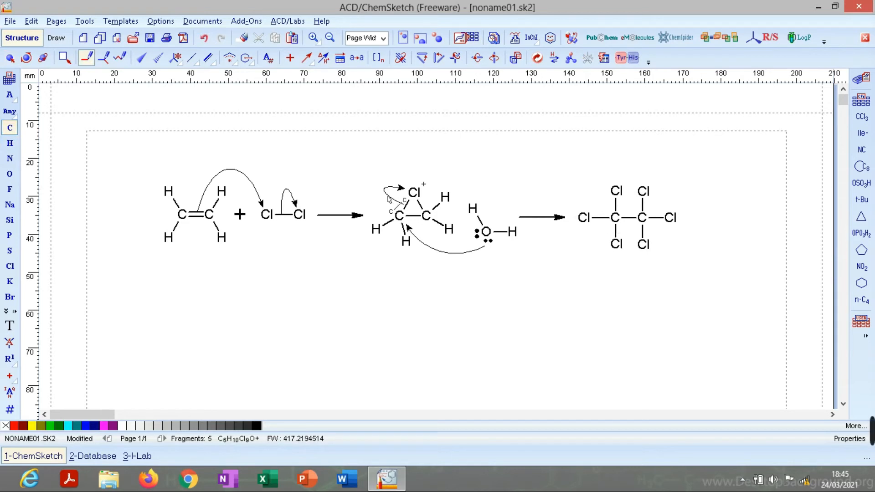
click(9, 143)
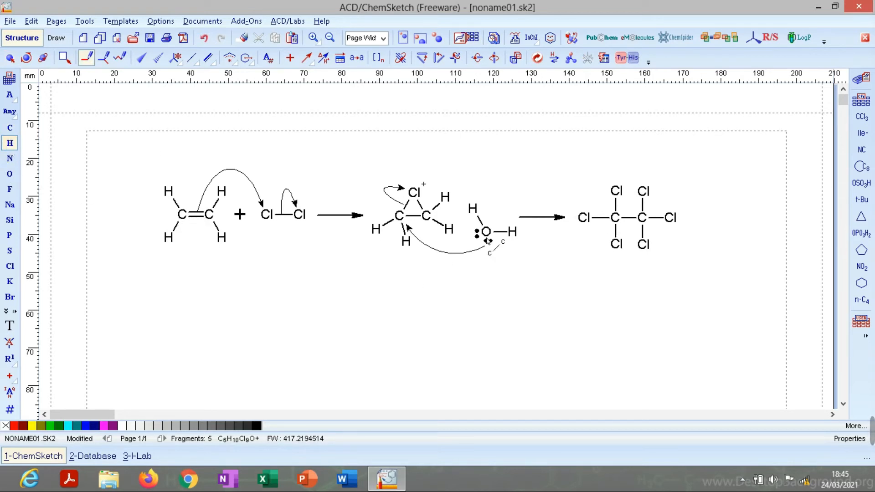
click(585, 217)
click(616, 191)
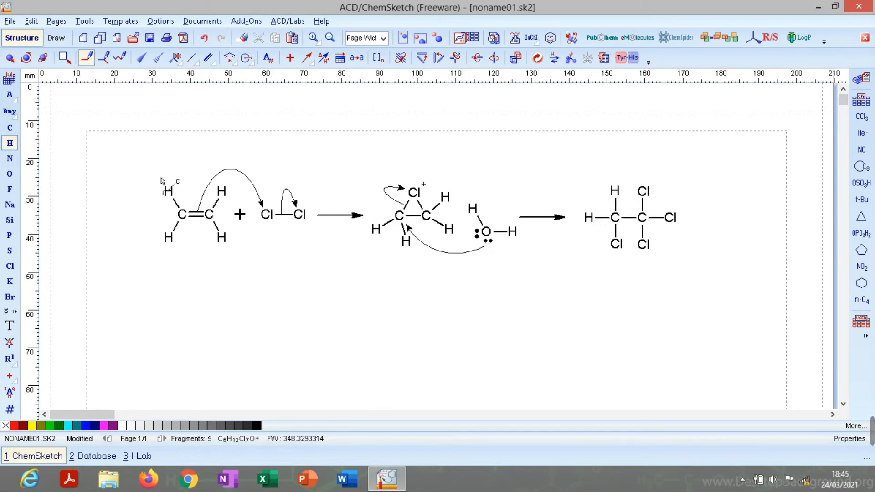
click(10, 173)
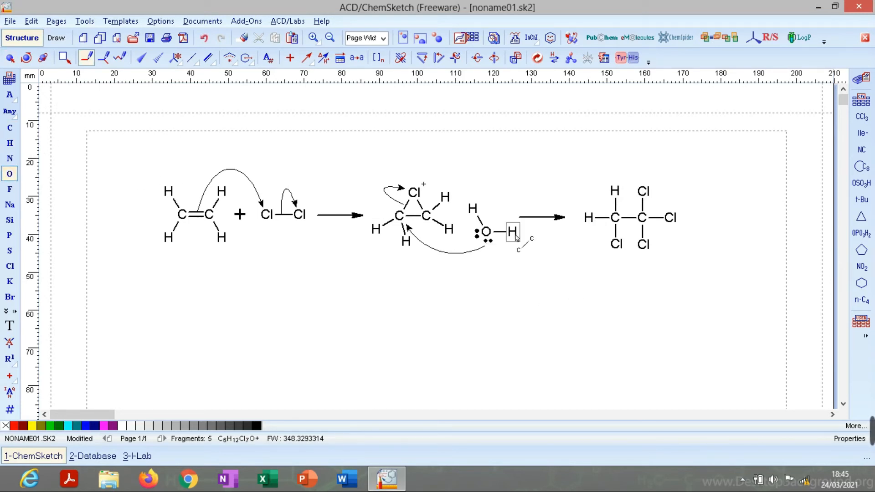
click(618, 246)
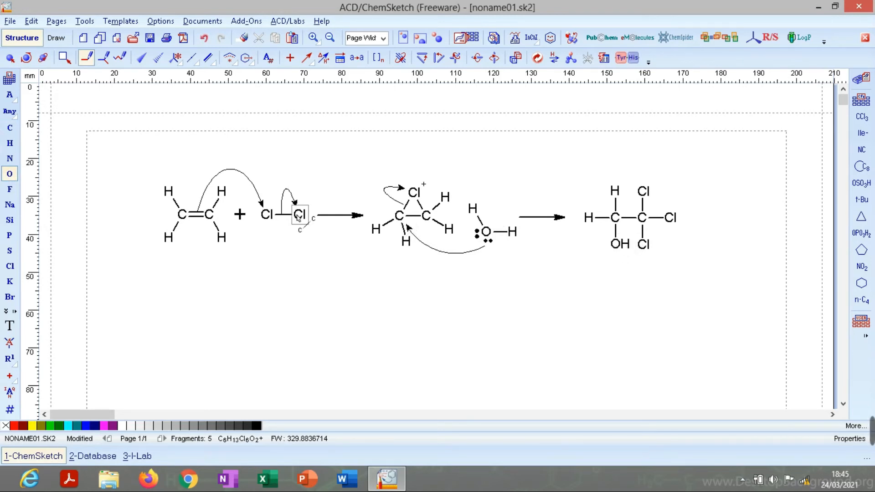
Replace the far carbon's lower and outer chlorines with hydrogens, keeping its upper chlorine
click(9, 143)
click(643, 245)
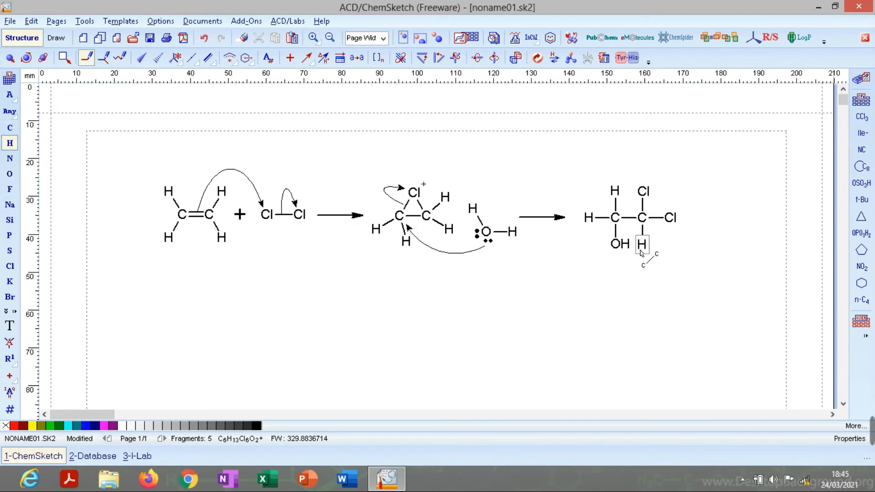
click(679, 215)
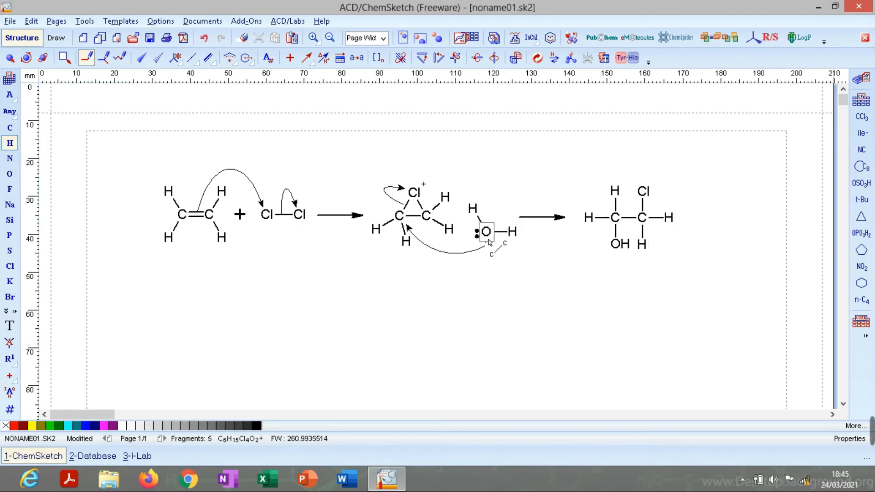
Attach two explicit hydrogens to the product's oxygen and shift the crowded one slightly away from the far carbon's lower hydrogen
click(120, 58)
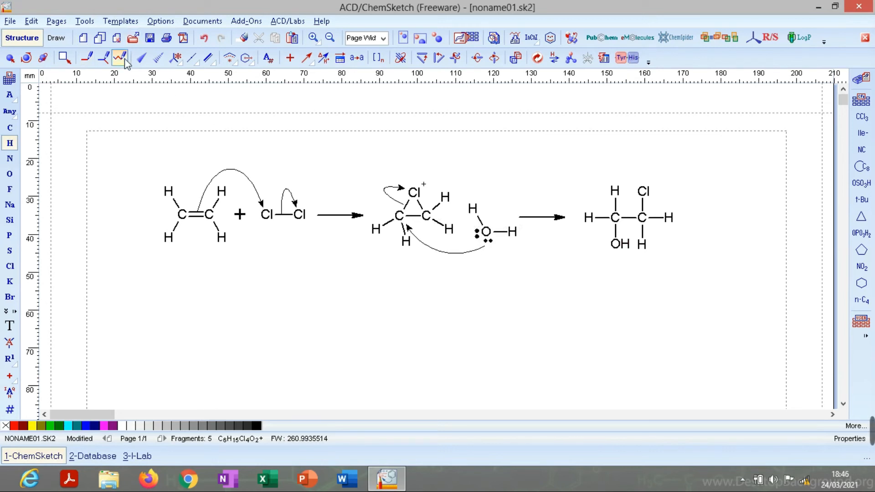
click(619, 245)
click(619, 245)
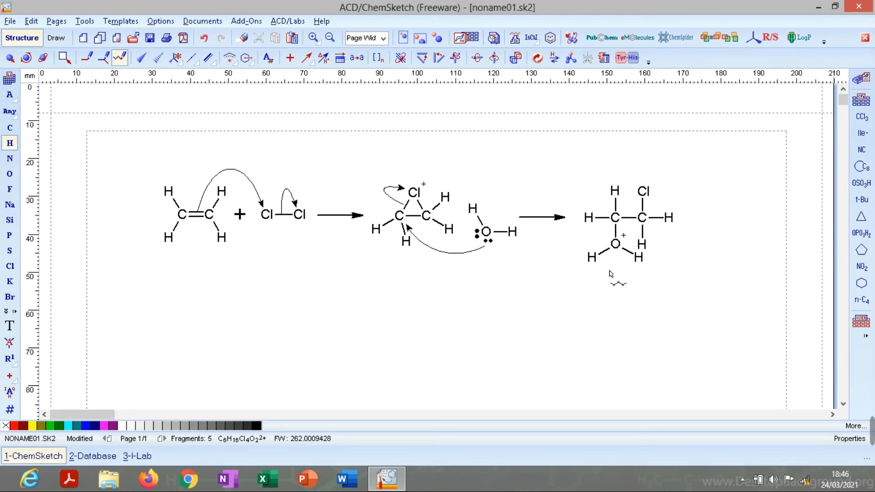
click(9, 57)
drag(638, 260, 633, 226)
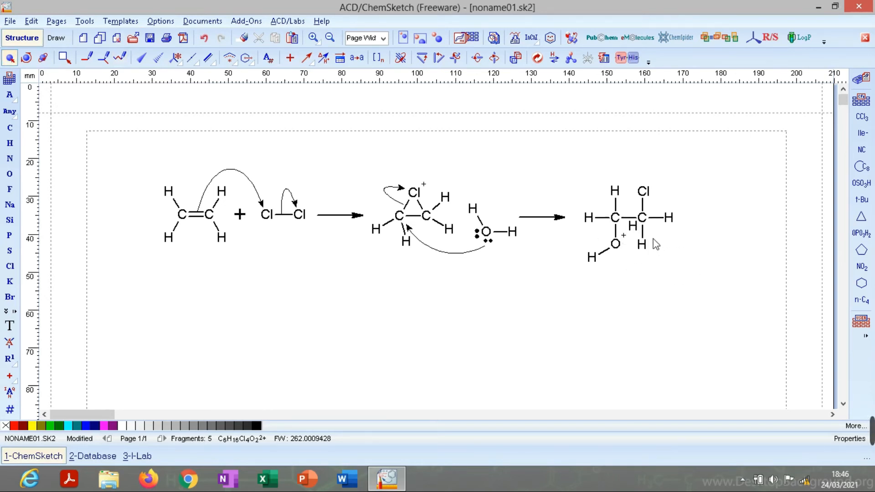
drag(633, 225, 635, 261)
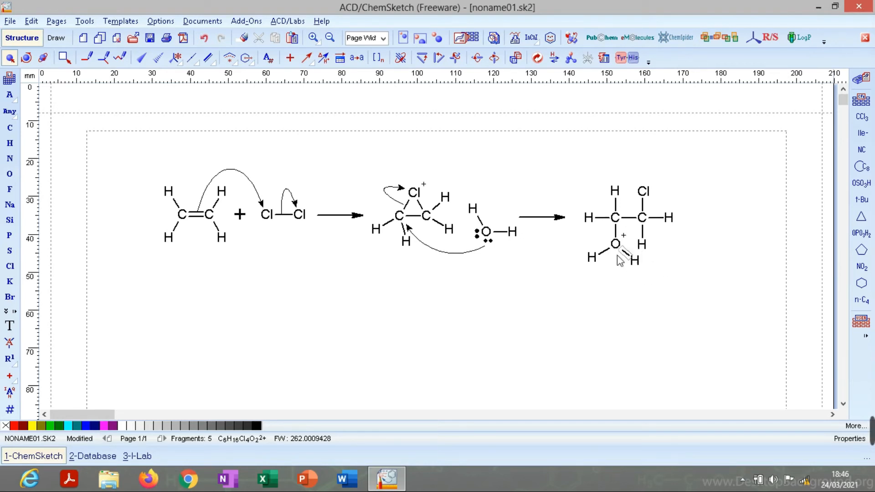
Try to relabel the product's charged oxygen as O without formula style
click(9, 344)
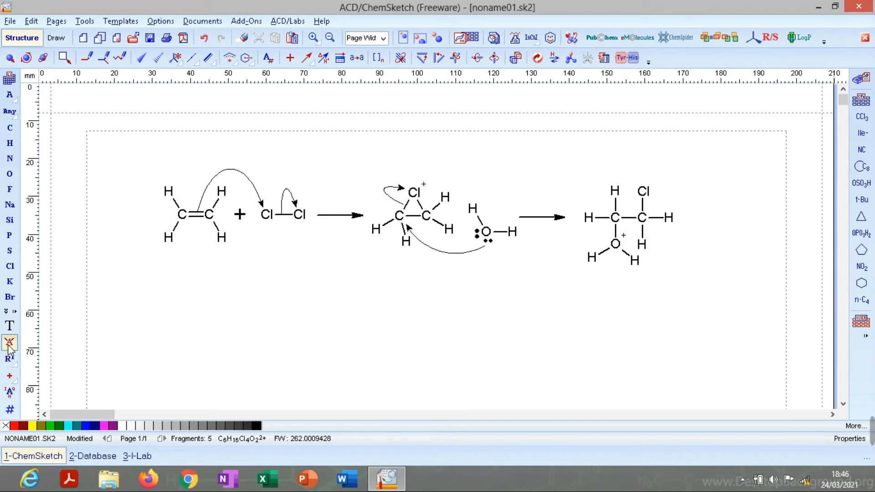
click(618, 247)
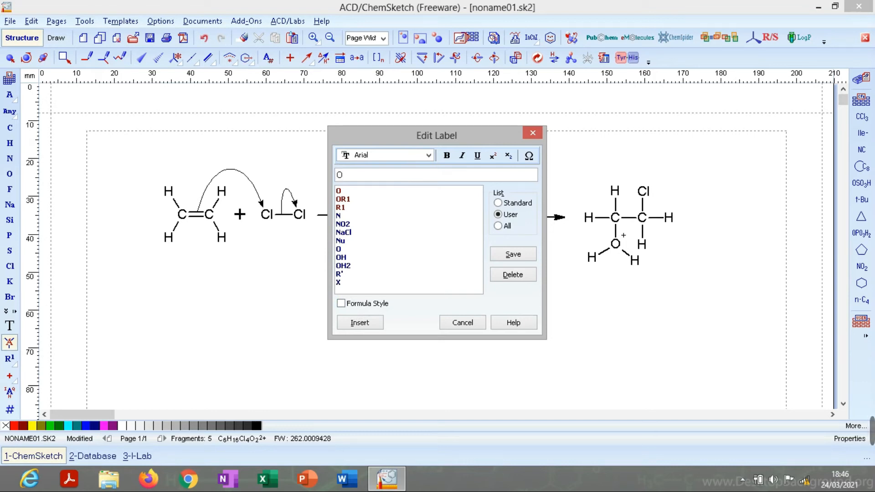
click(374, 325)
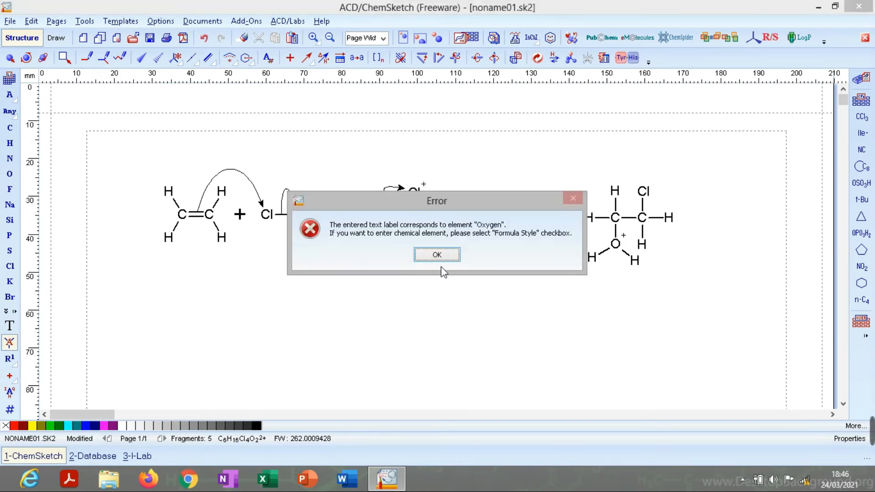
click(441, 258)
Try the CN label from the full label list on the product's oxygen, with formula style off
click(616, 246)
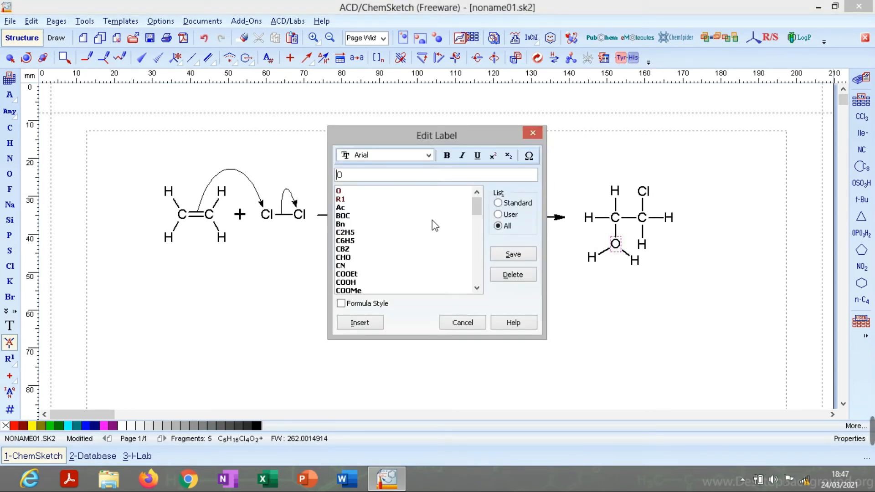
click(367, 265)
click(356, 304)
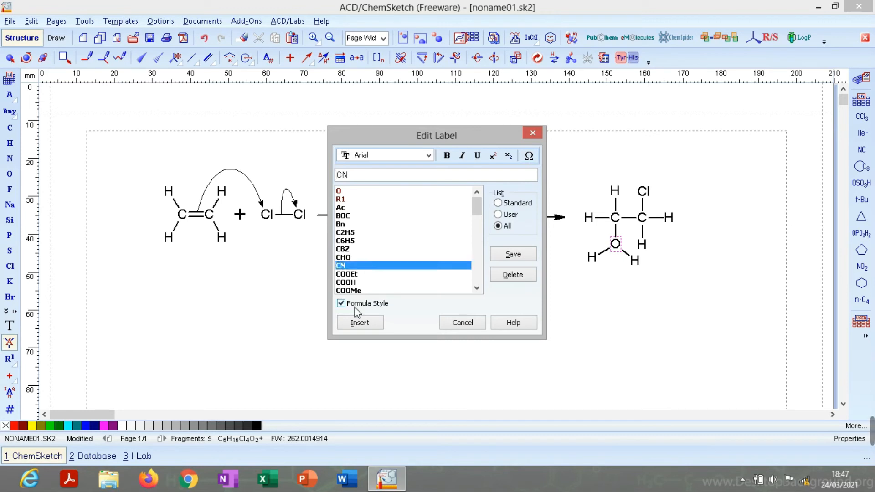
click(359, 305)
click(359, 324)
click(615, 244)
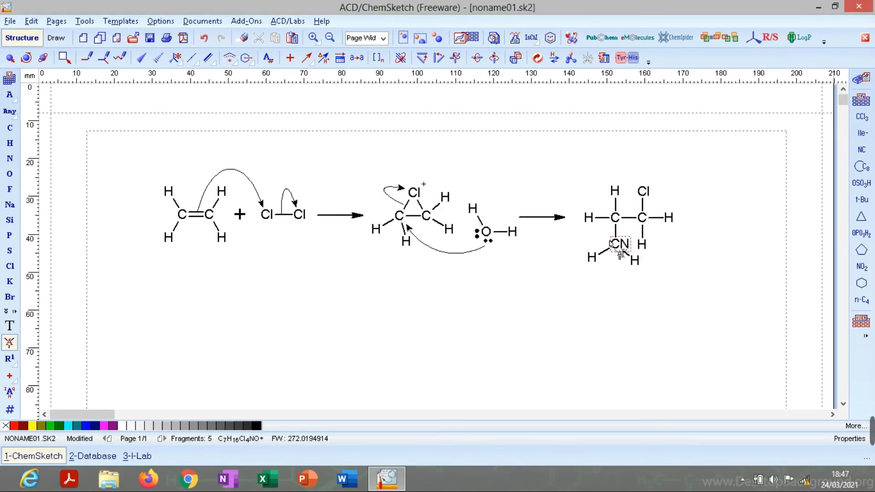
key(Escape)
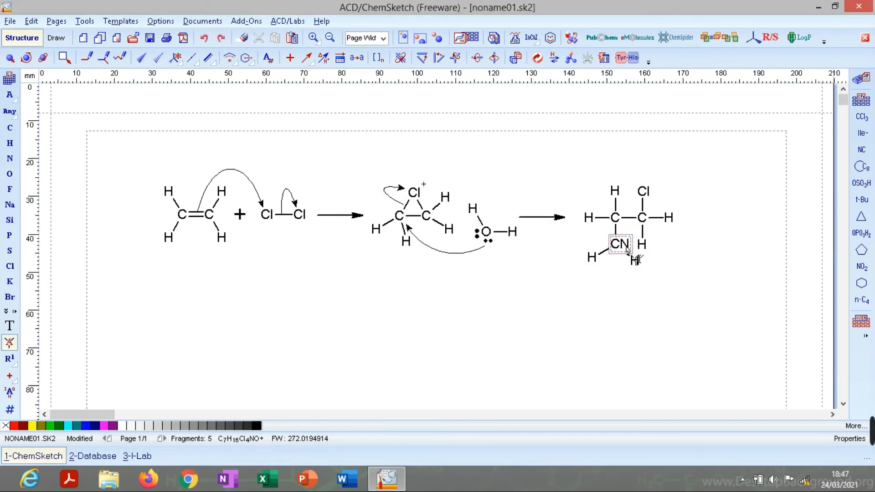
Try the Ac label on the same atom, reopen its label for editing, and cancel the edit
click(624, 247)
click(360, 200)
click(358, 324)
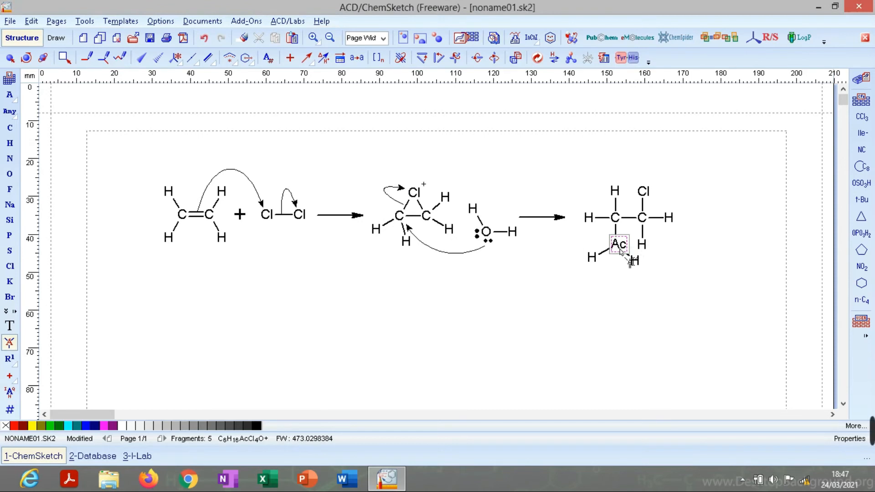
click(620, 248)
mouse_move(477, 205)
mouse_down()
mouse_move(474, 295)
mouse_move(469, 199)
mouse_up()
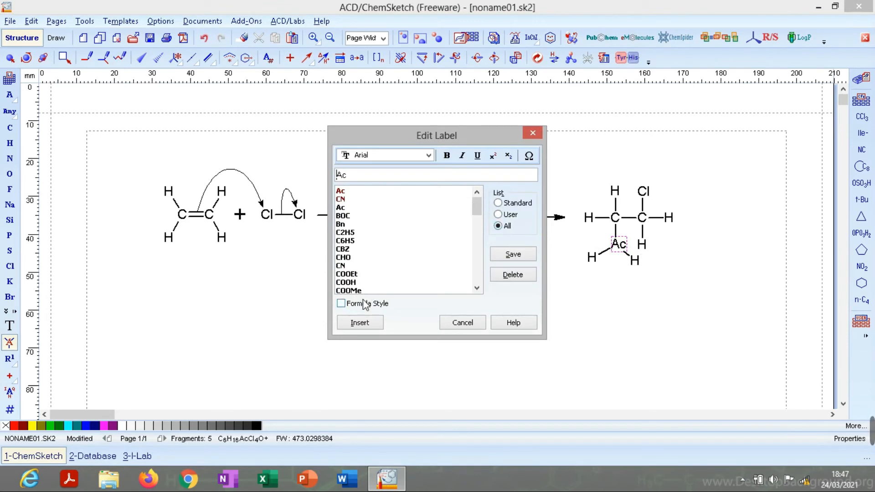
click(463, 323)
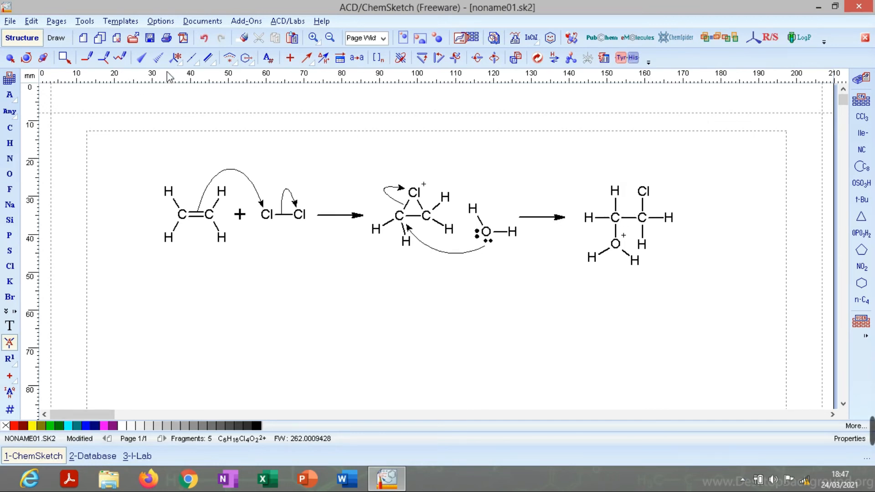
Draw a reaction arrow about 12 mm long beyond the protonated product and undo it
click(306, 58)
drag(712, 220, 758, 220)
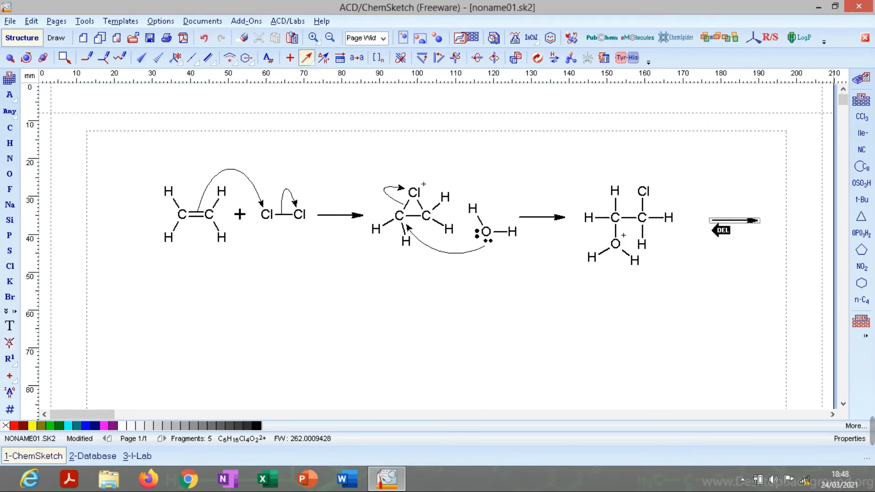
key(ctrl+z)
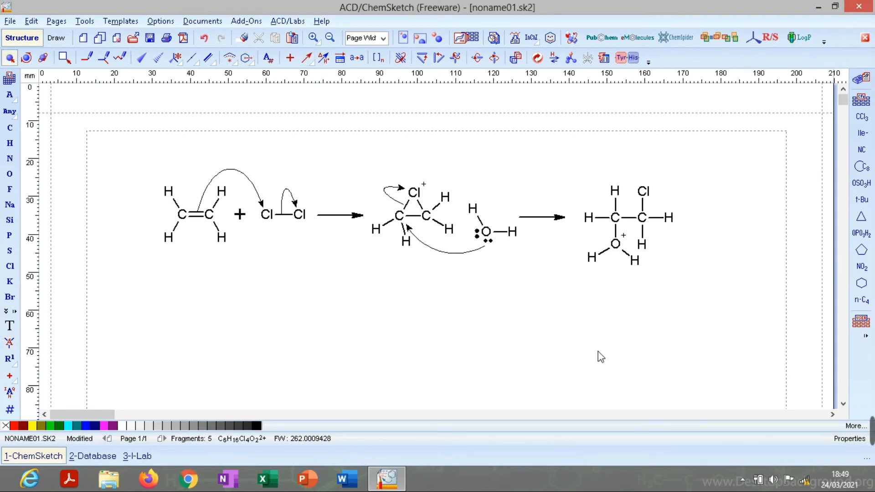
Enclose the protonated chlorohydrin product in a pair of square brackets using the Draw tools
click(56, 38)
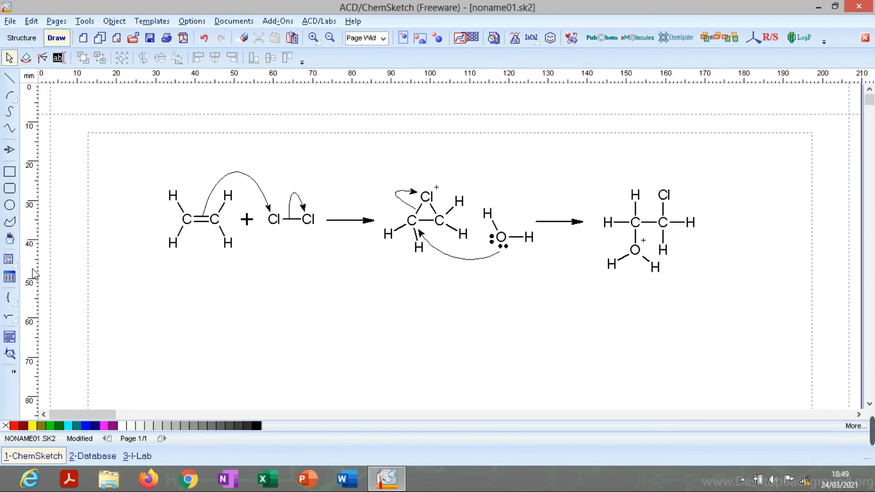
click(9, 298)
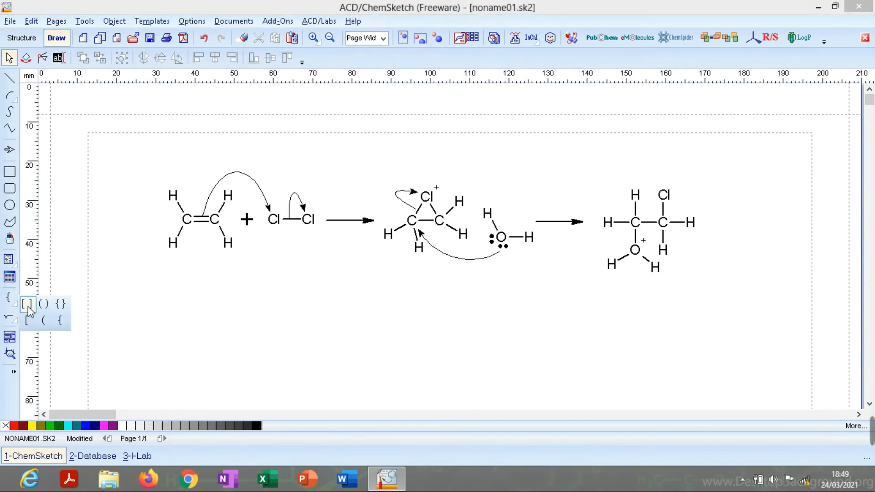
click(31, 312)
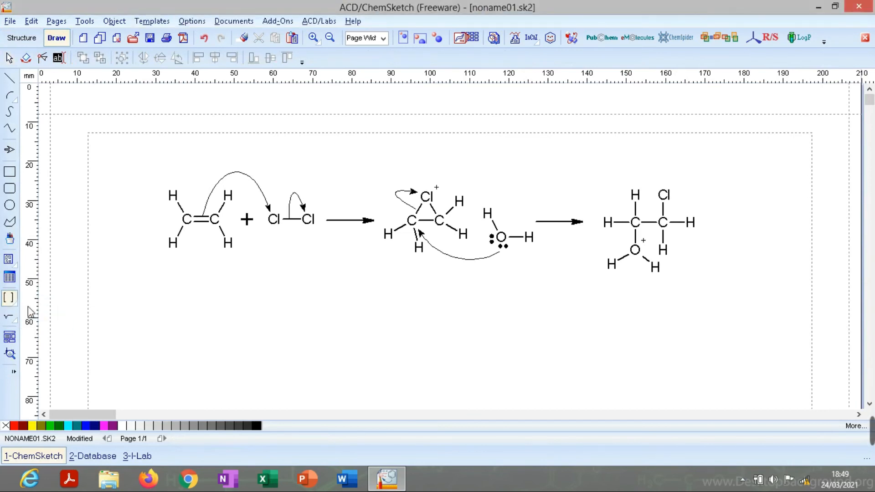
click(642, 237)
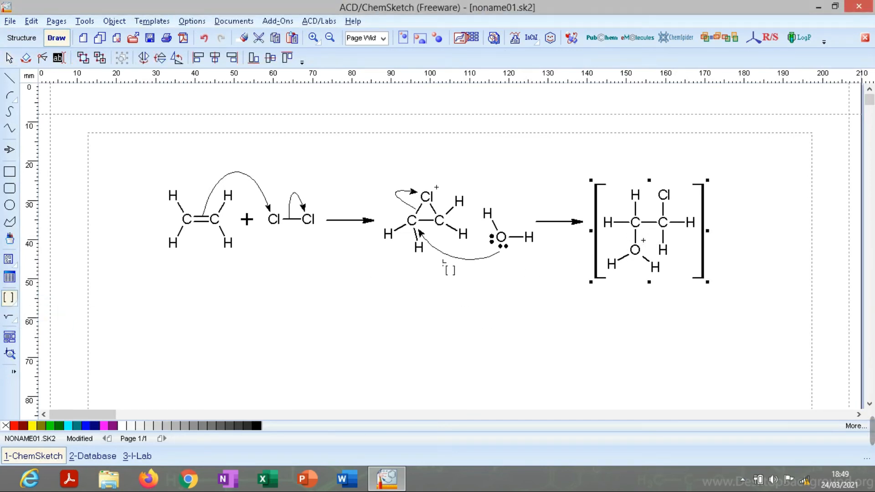
click(437, 224)
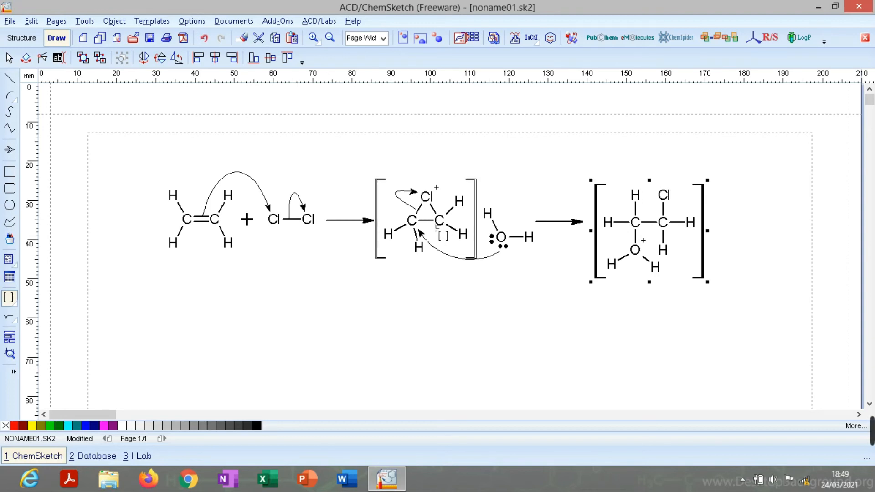
key(ctrl+z)
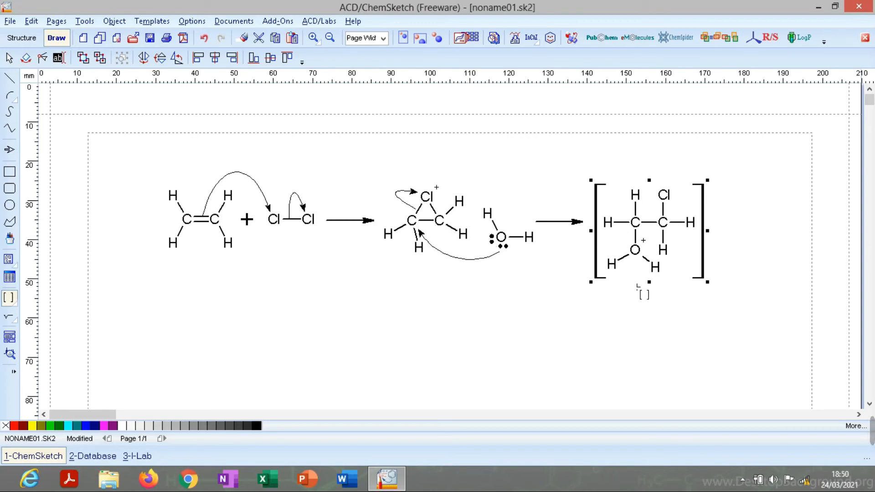
key(Escape)
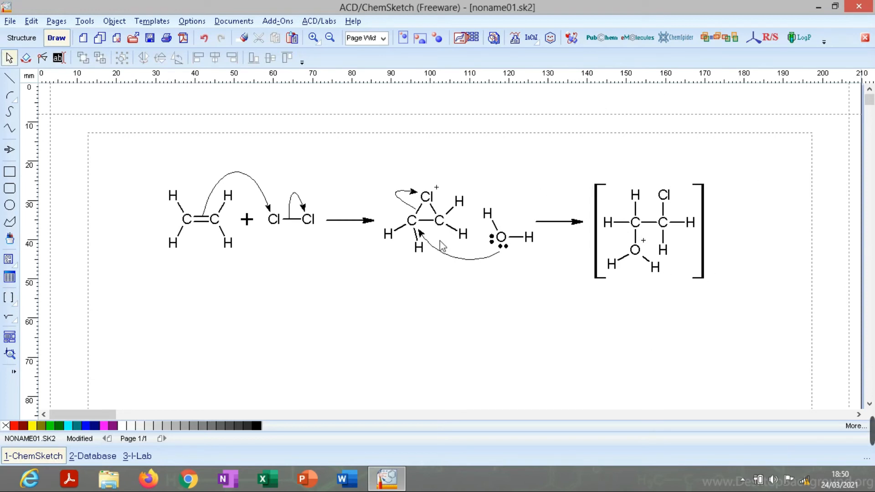
Draw a horizontal reaction arrow about 12 mm long after the bracketed product
click(21, 38)
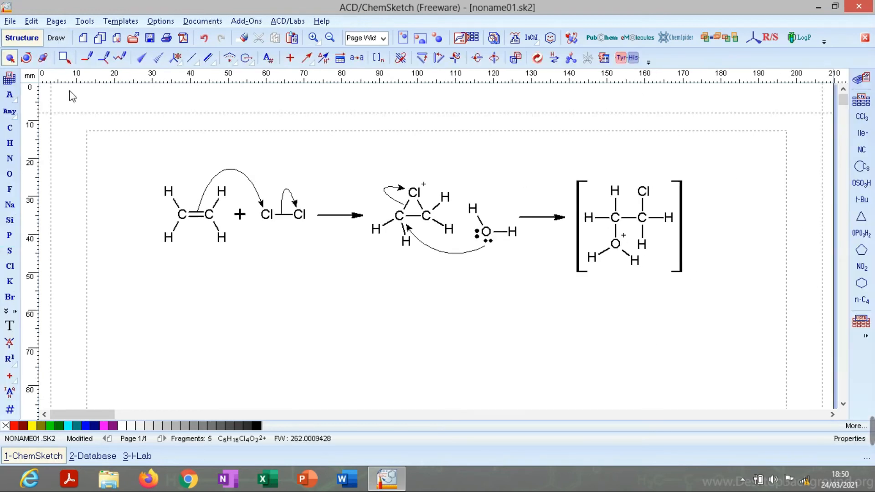
click(307, 58)
drag(710, 225, 755, 225)
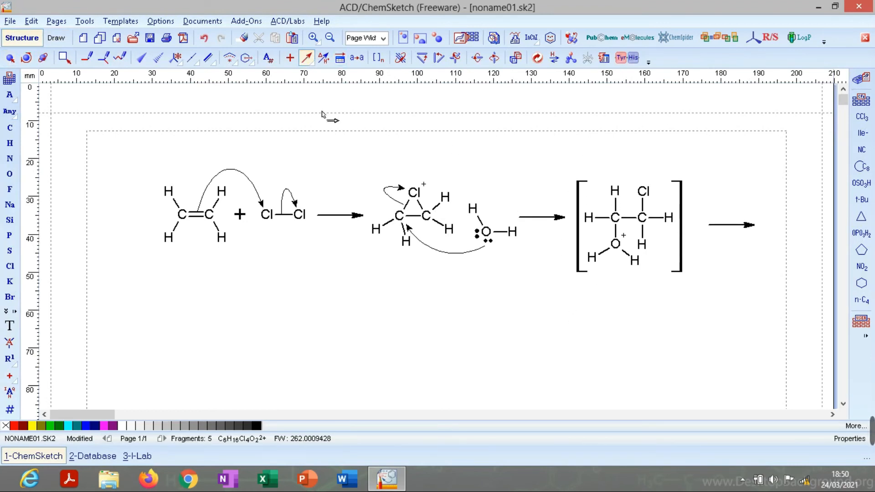
Add a water molecule from a single oxygen atom and move it just below the bracketed product's lower-left corner
click(10, 174)
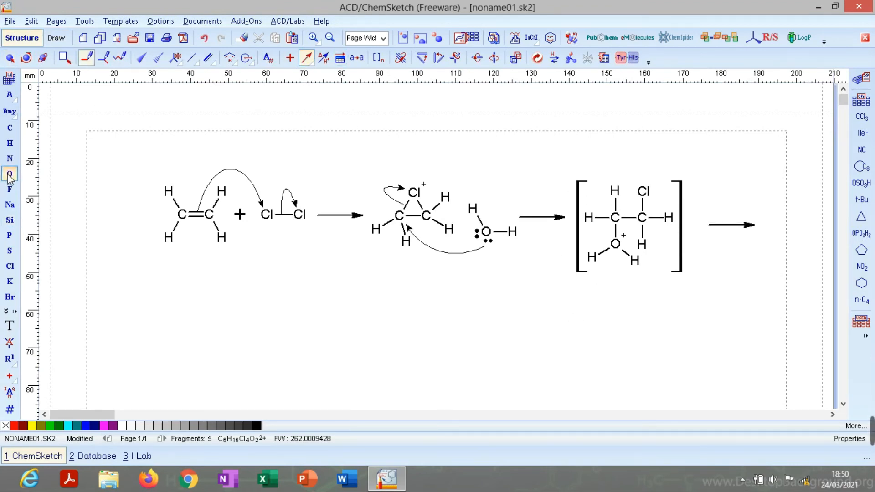
click(715, 202)
click(9, 58)
click(726, 208)
drag(727, 209, 578, 294)
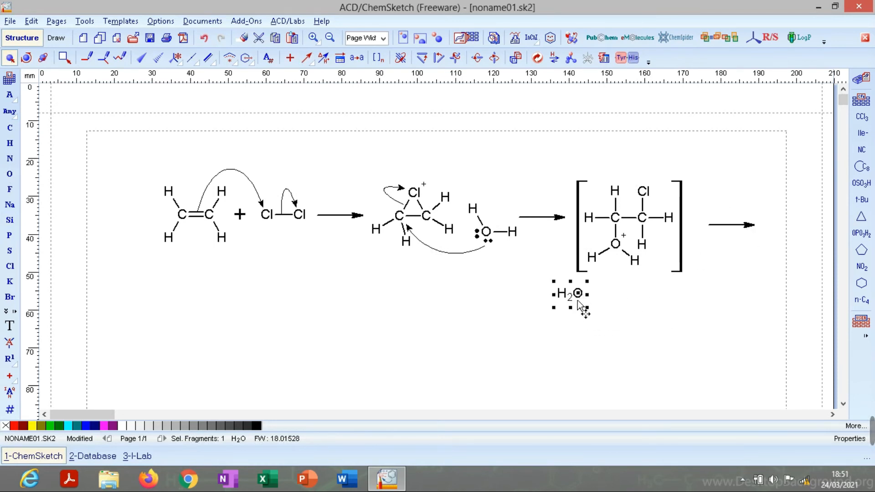